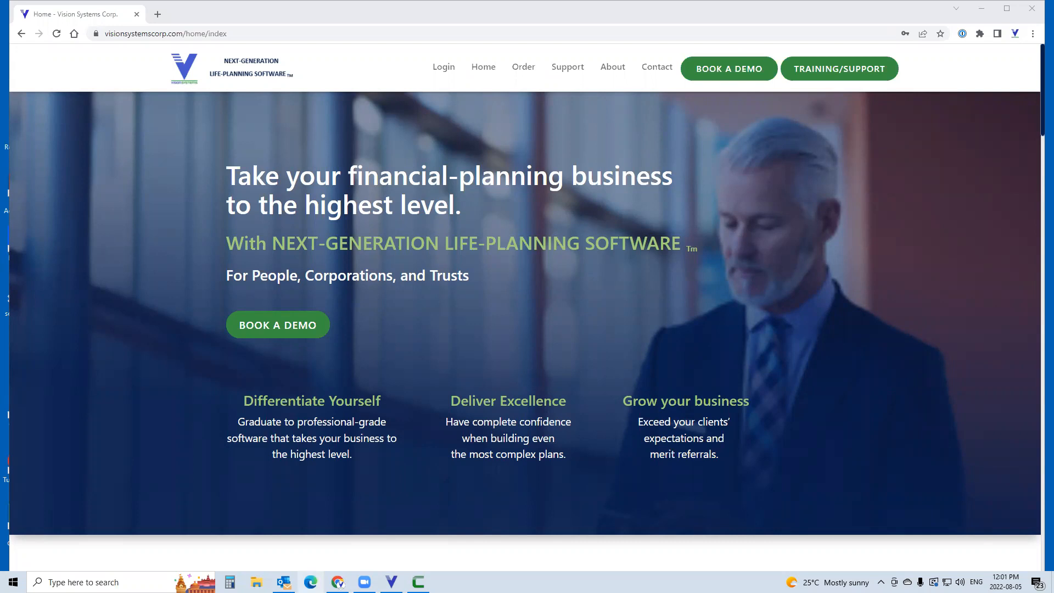
right_click(283, 582)
left_click(275, 561)
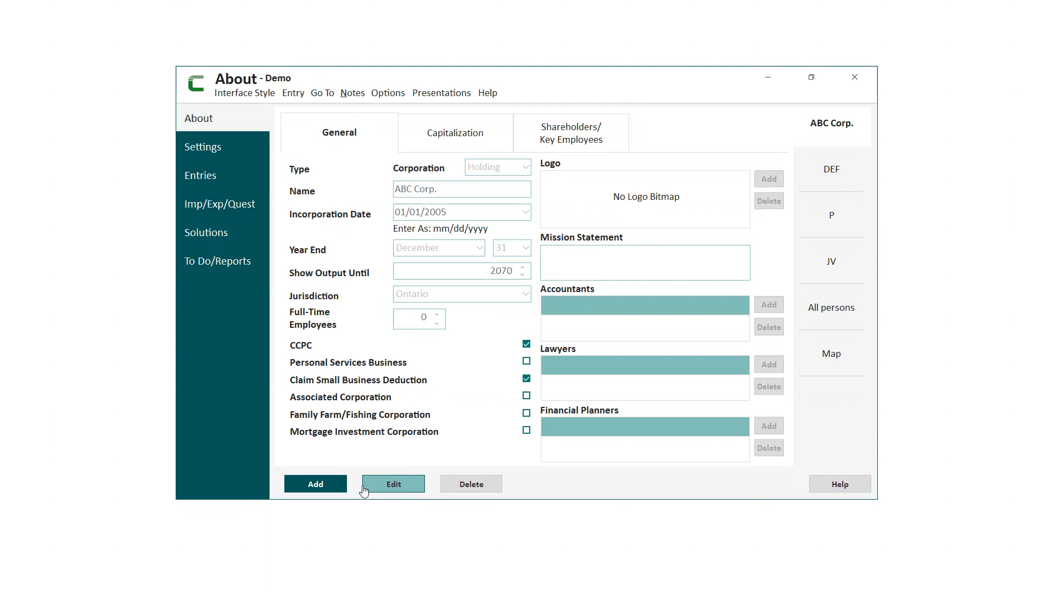
Review the participant types available for a new participant without adding one.
left_click(314, 486)
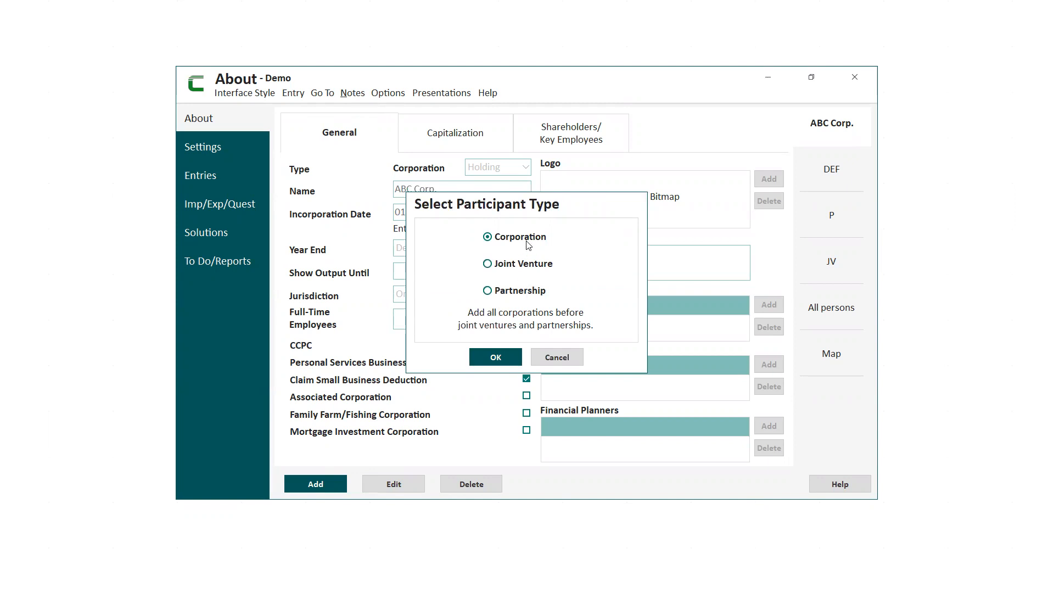
left_click(556, 358)
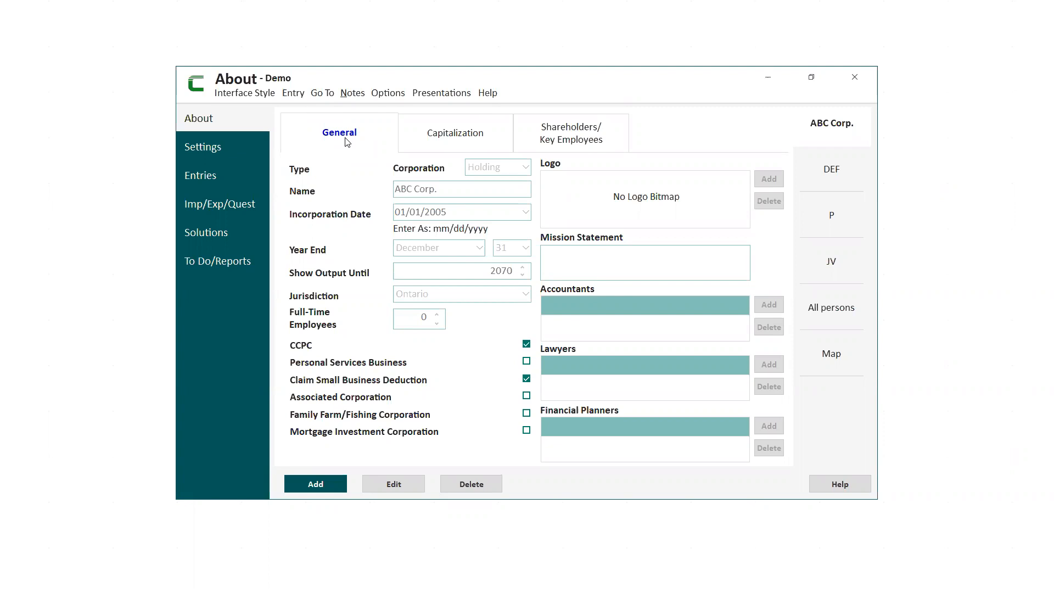
Read the General section's help topic and its detailed instructions, closing the help windows when done.
left_click(839, 485)
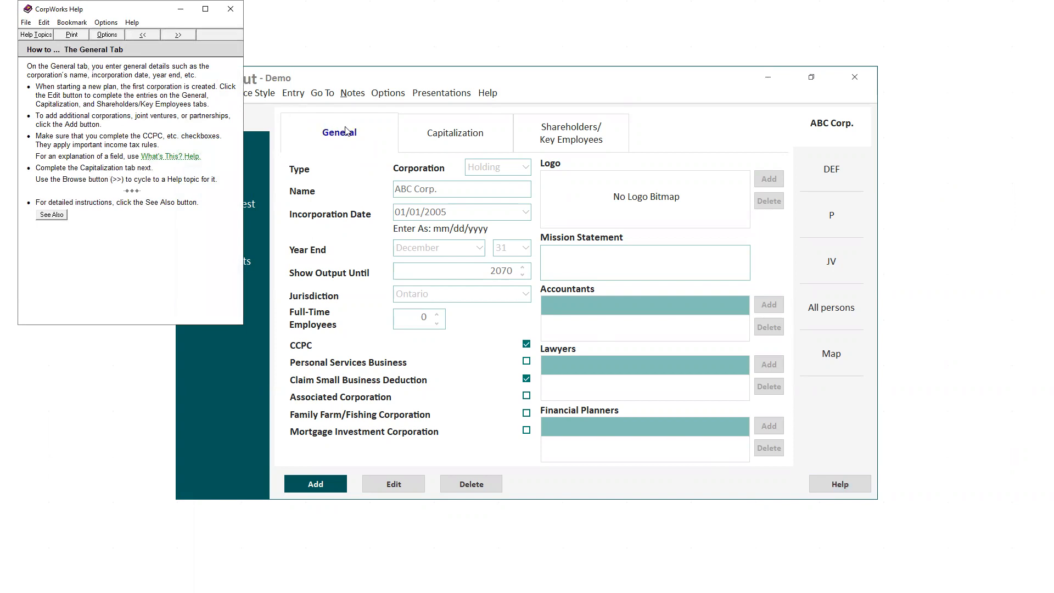
left_click(52, 215)
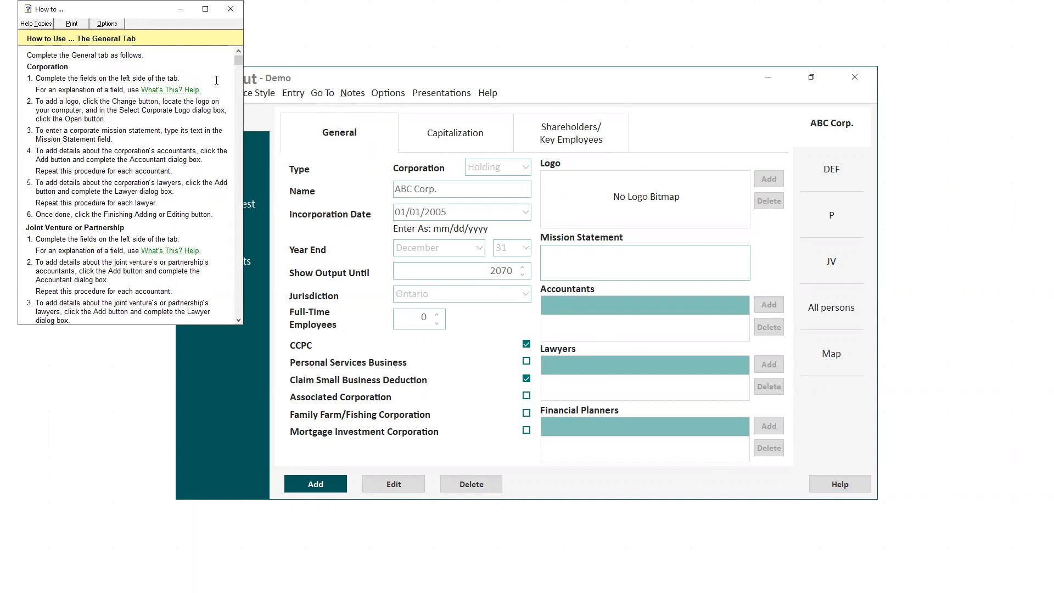
left_click(232, 10)
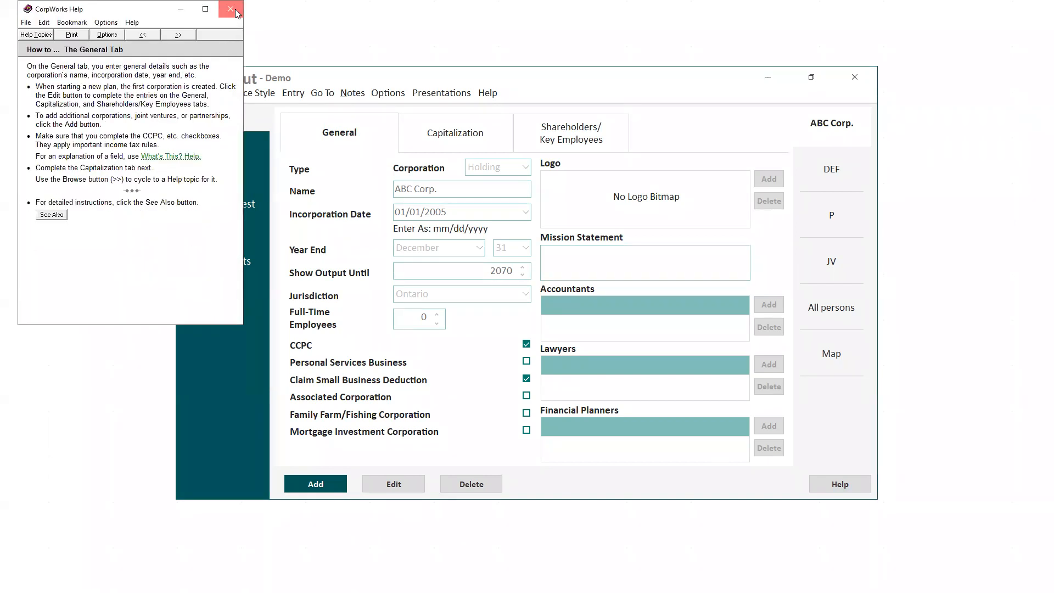
left_click(232, 10)
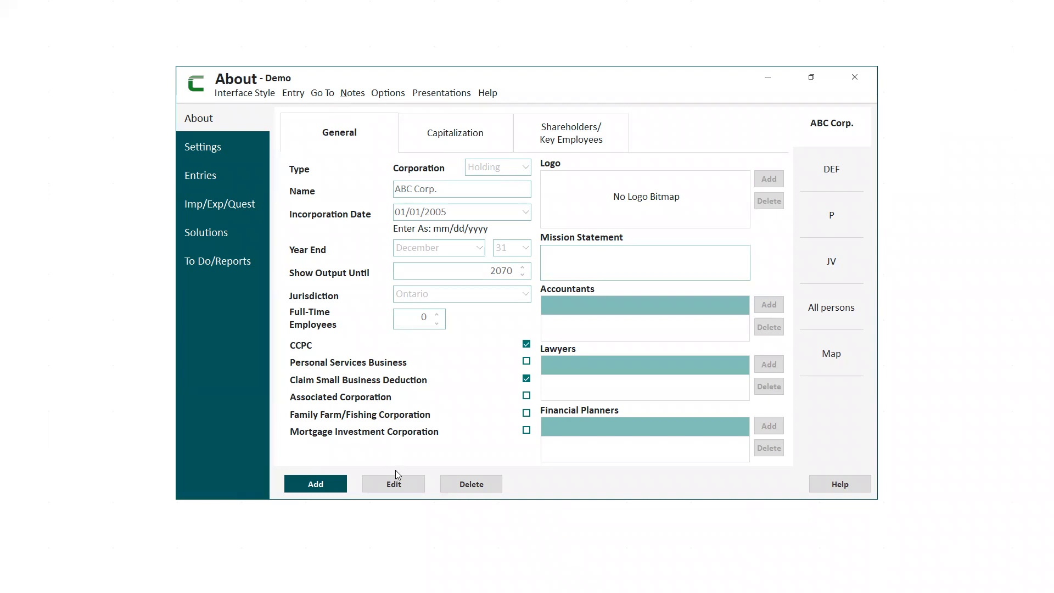
Open ABC Corp. for editing and review its capitalization and its shareholders and key employees.
left_click(394, 484)
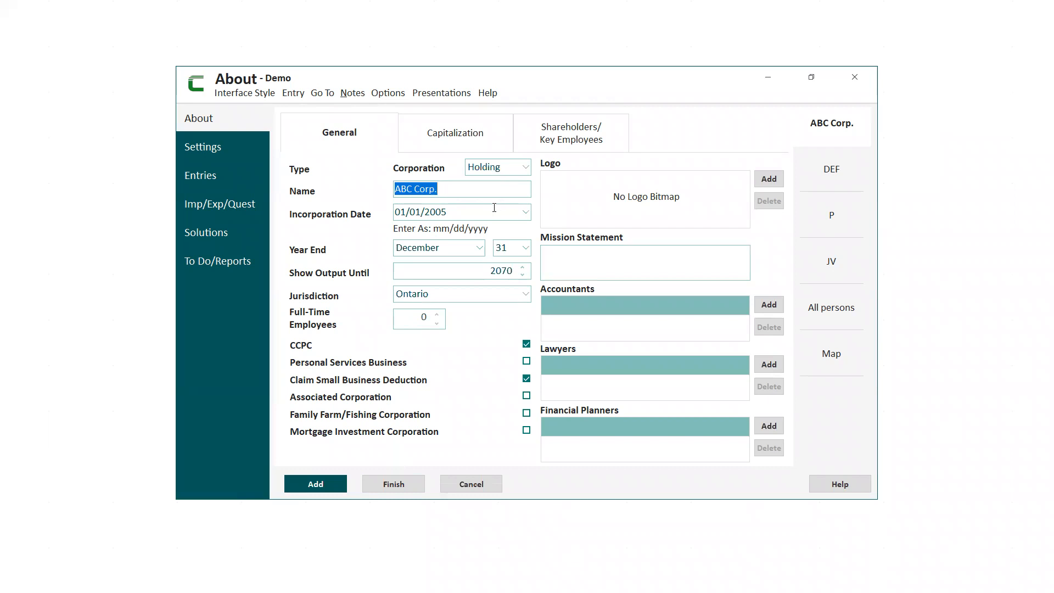
left_click(454, 138)
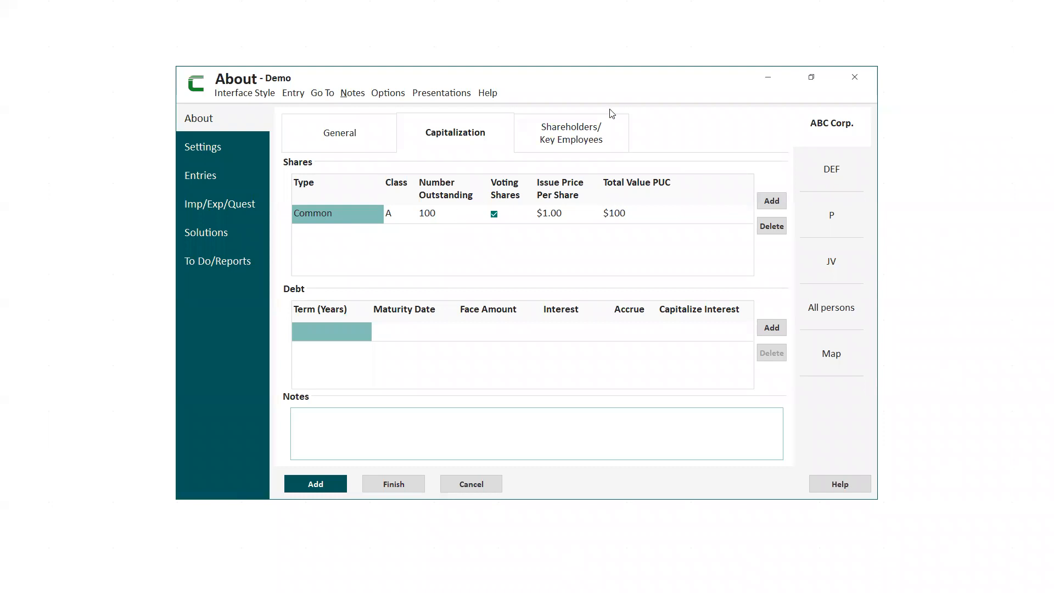
left_click(576, 132)
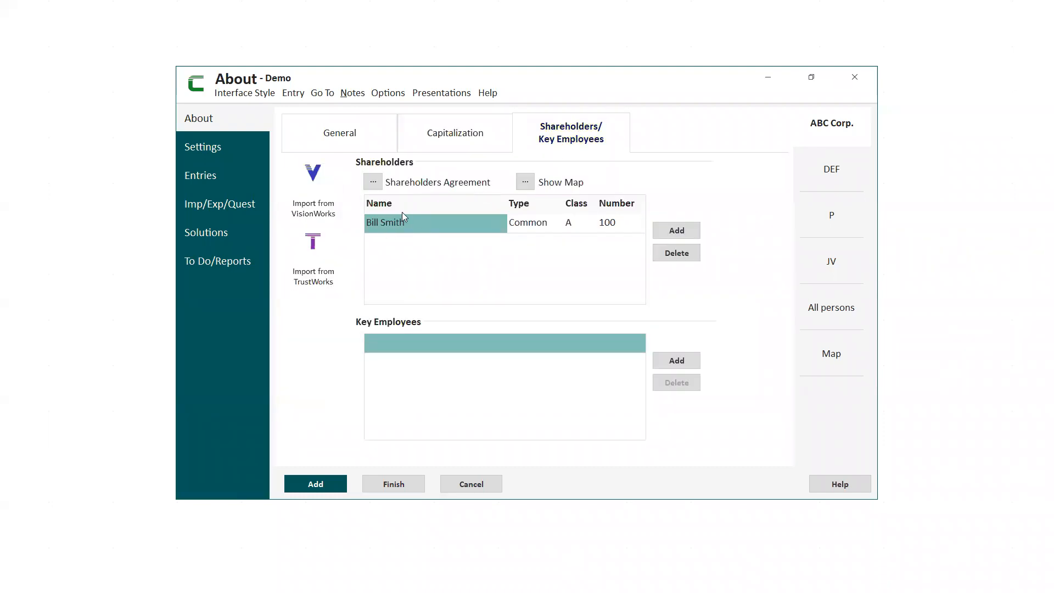
left_click(456, 131)
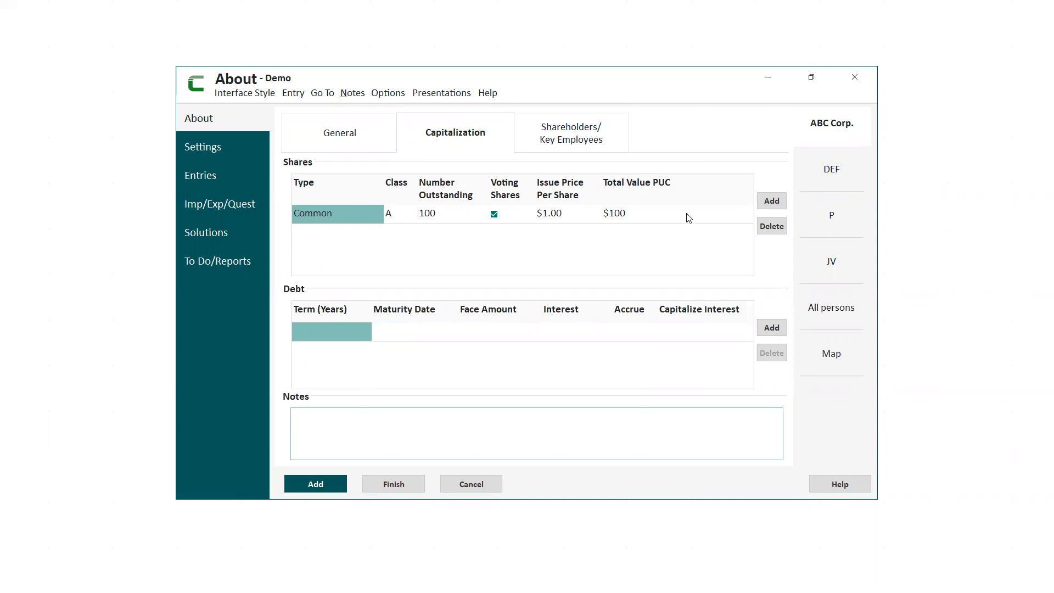
Add a second share entry to ABC Corp.'s capitalization and set its type to Preferred.
left_click(777, 208)
left_click(356, 233)
left_click(378, 234)
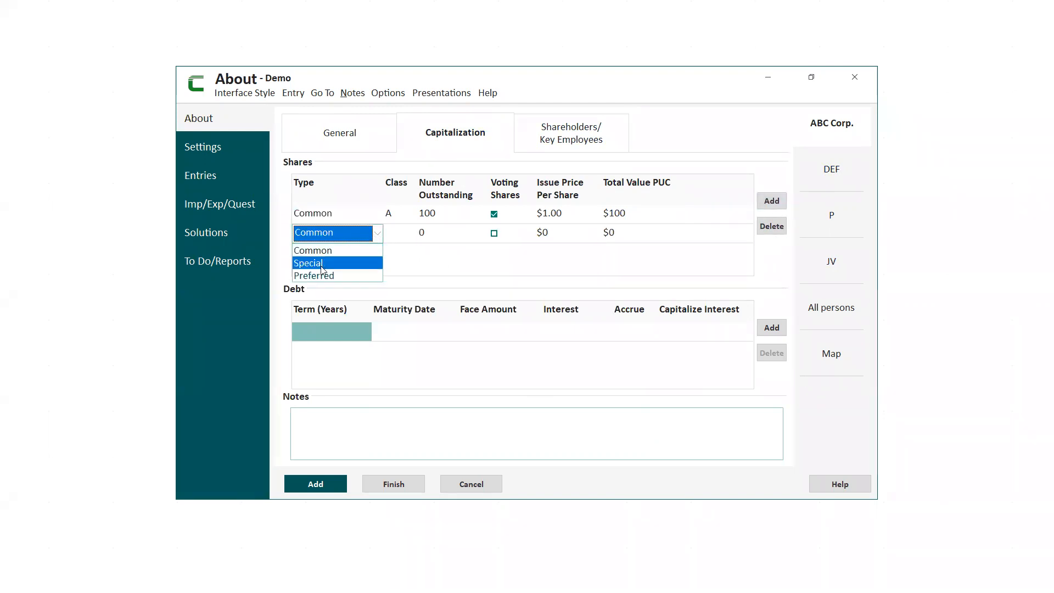
left_click(399, 240)
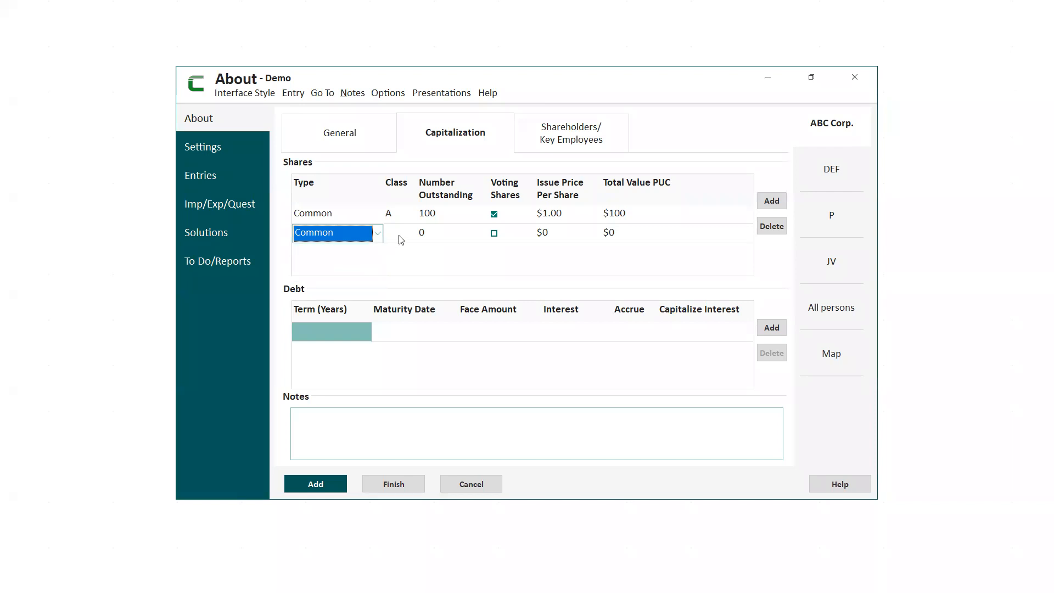
left_click(400, 237)
left_click(411, 234)
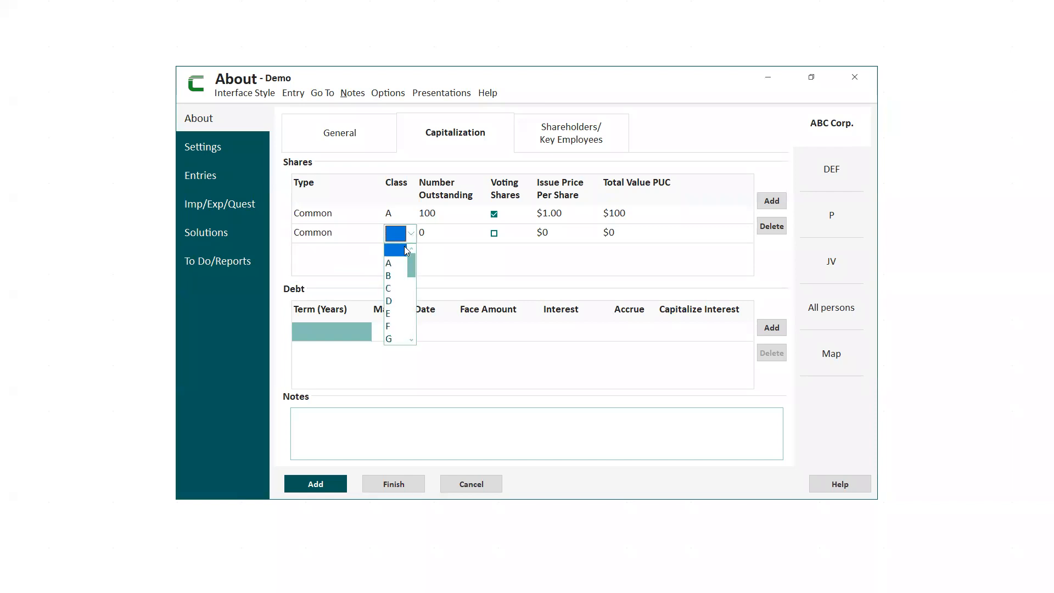
left_click_drag(413, 261, 403, 338)
left_click(347, 259)
left_click(316, 236)
left_click(377, 232)
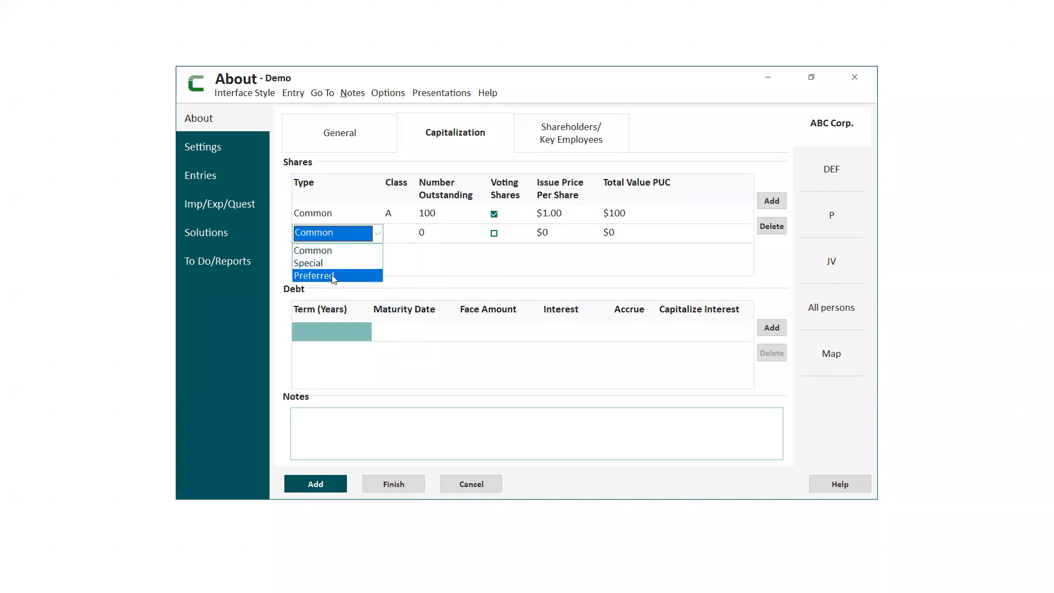
left_click(334, 276)
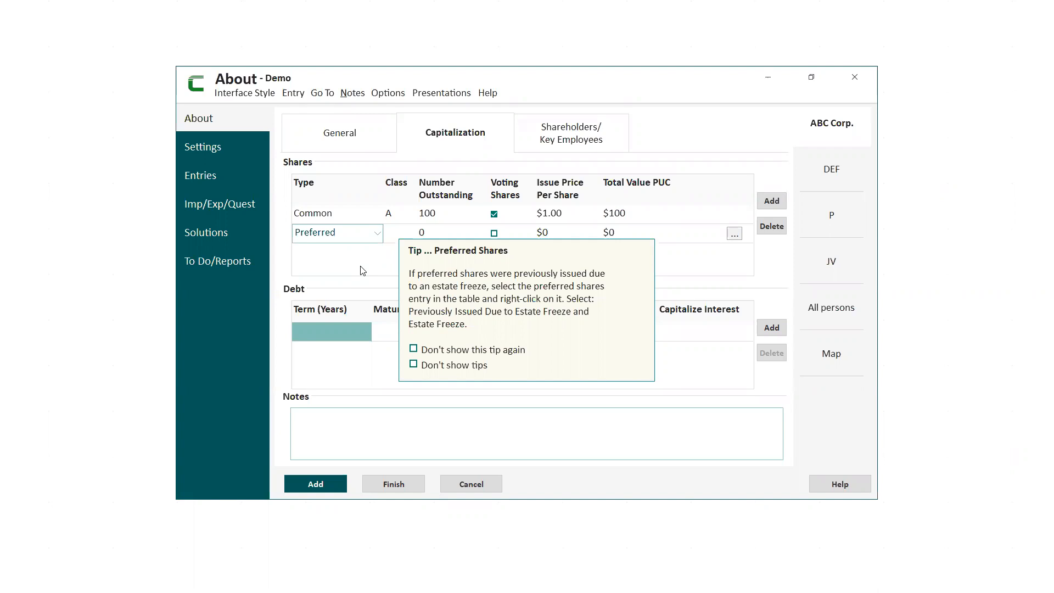
Set the preferred shares' number outstanding to 10000 and their issue price per share to $0.01.
left_click(423, 233)
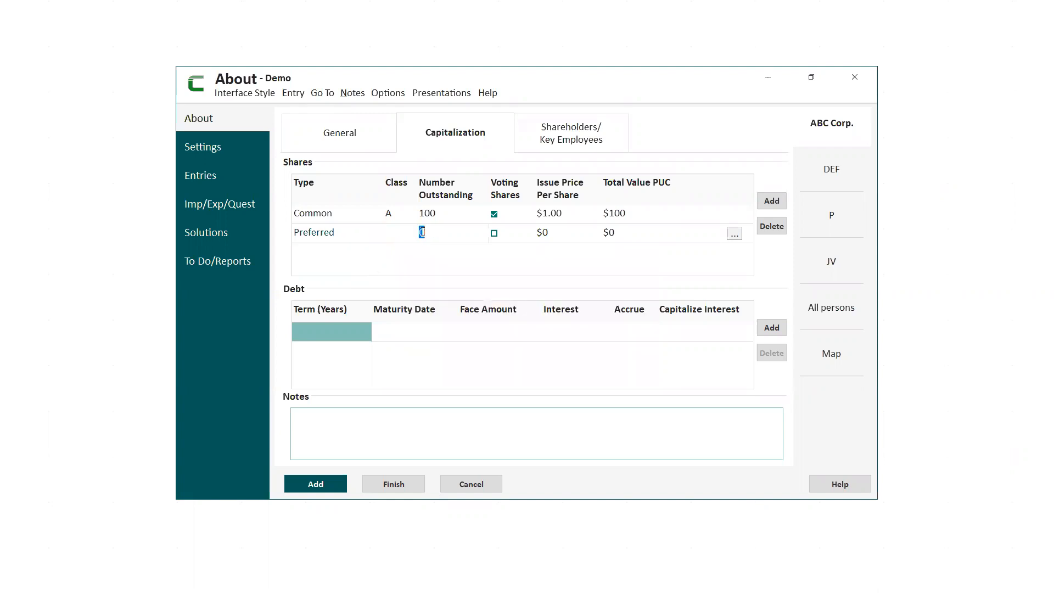
type("10000")
left_click(542, 233)
type("01")
key("BackSpace")
key("BackSpace")
type(".01")
left_click(608, 233)
Set the Previously Issued Due to Estate Freeze and Estate Freeze options on the preferred shares.
left_click(735, 235)
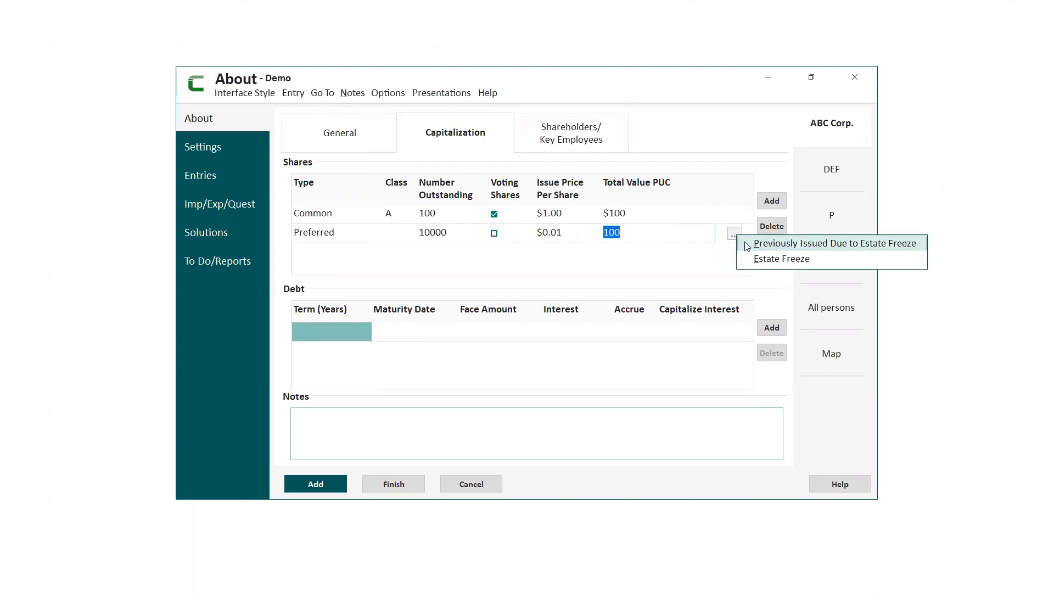
left_click(748, 245)
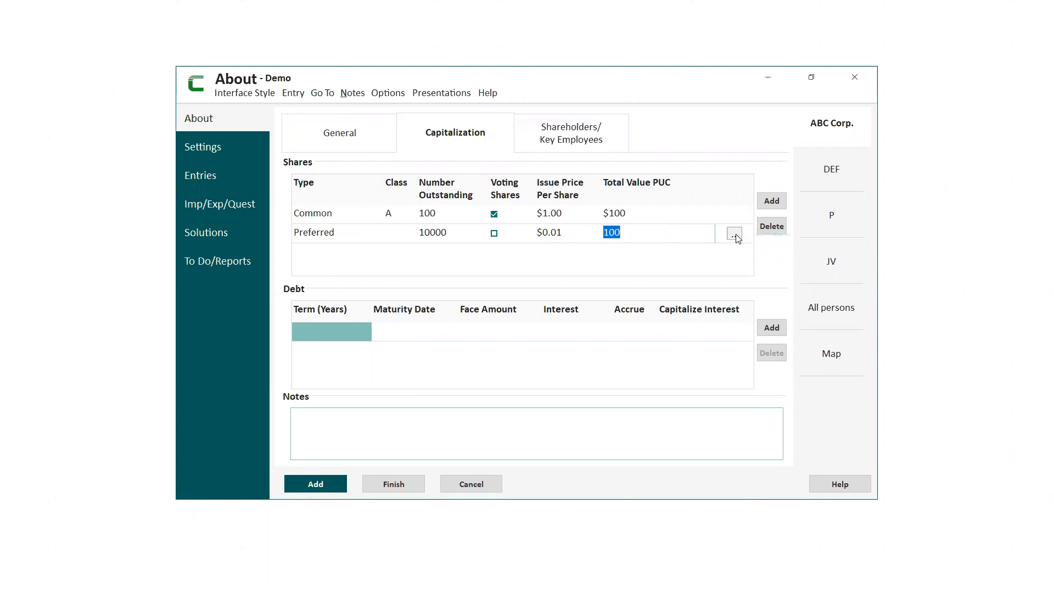
left_click(735, 235)
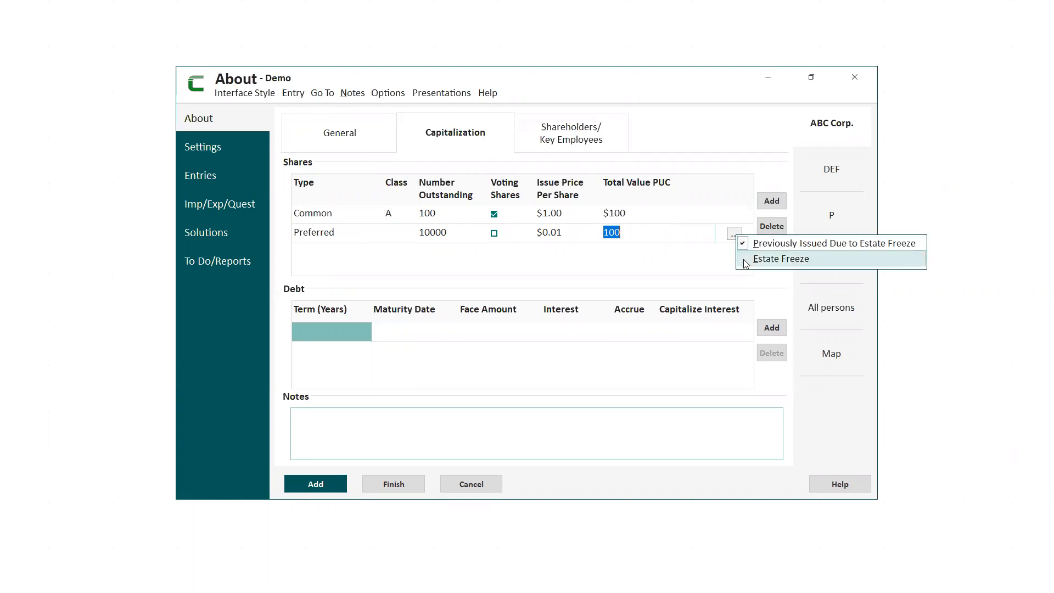
left_click(744, 259)
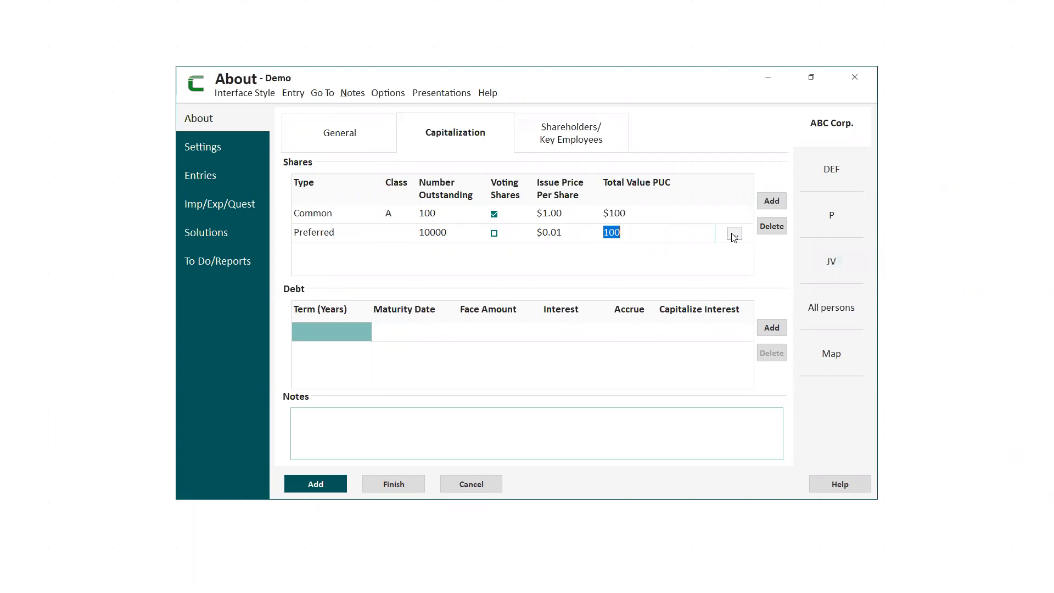
left_click(734, 235)
left_click(646, 261)
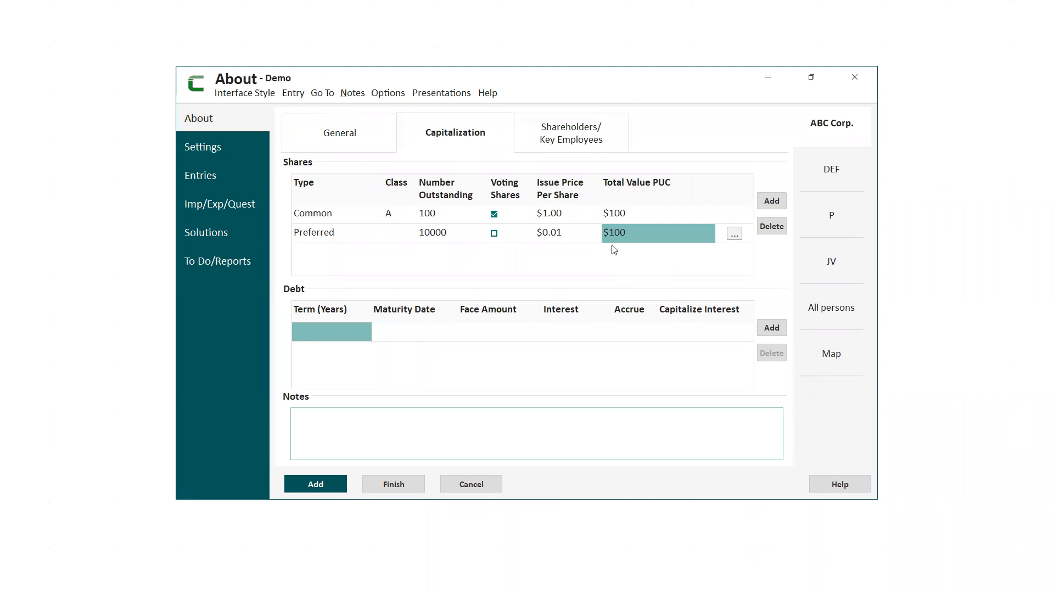
Add a shareholder entry for the existing person on the list, holding 10000 Preferred shares of ABC Corp.
left_click(575, 140)
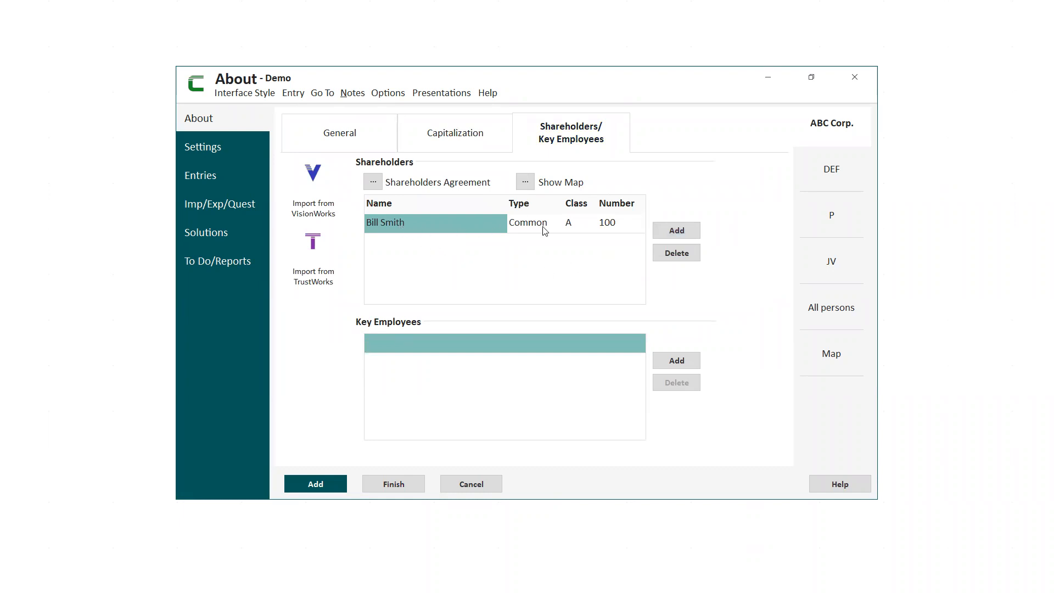
left_click(675, 231)
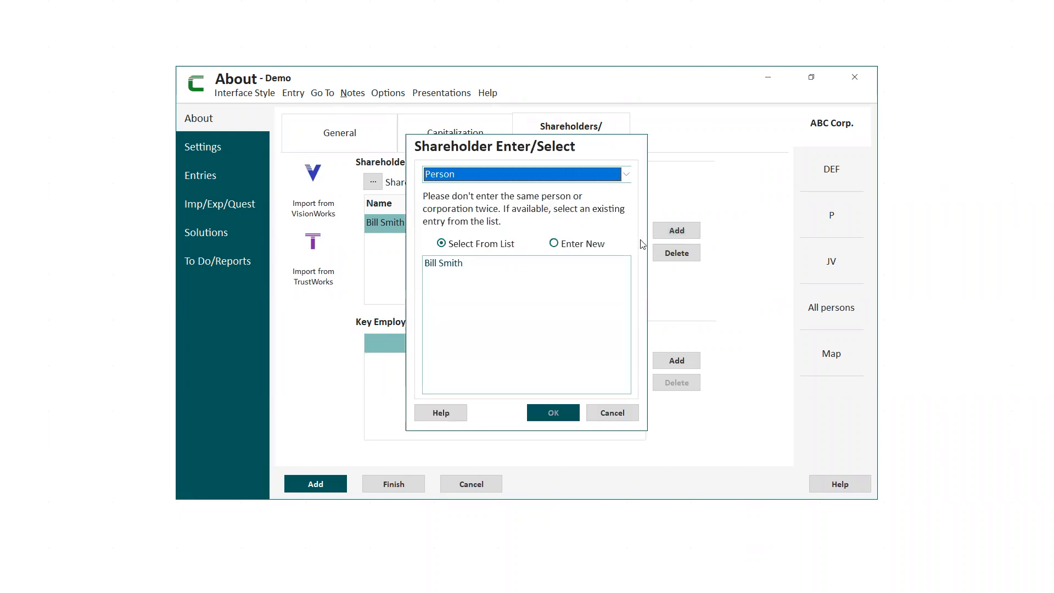
left_click(445, 265)
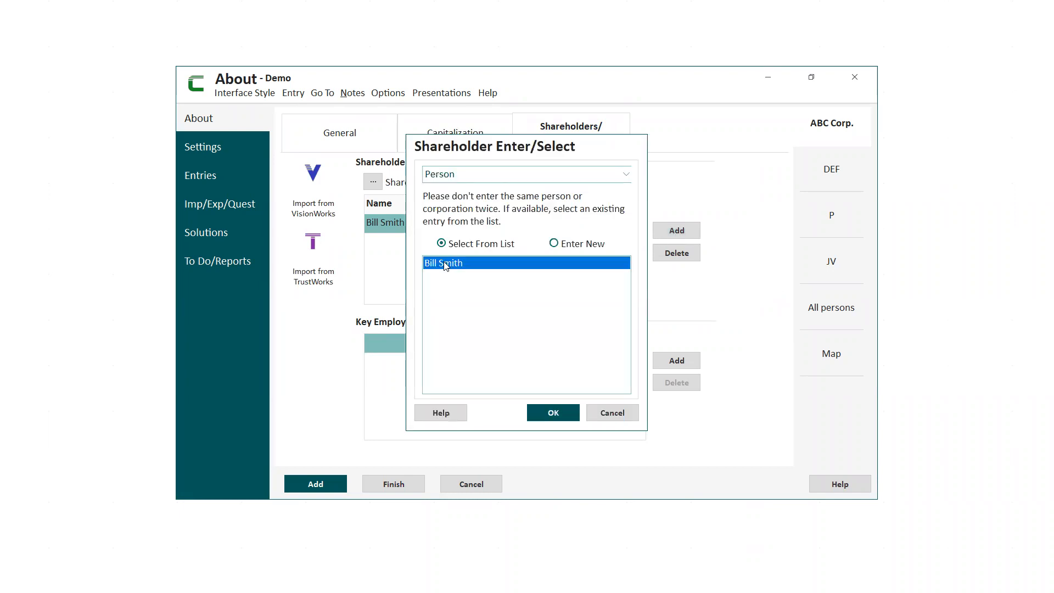
left_click(552, 415)
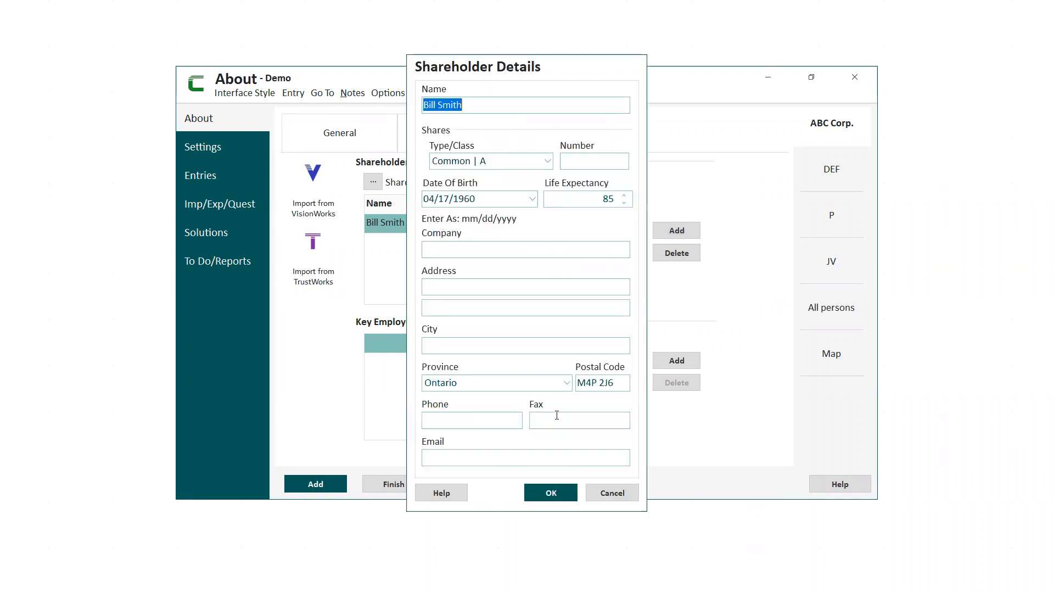
left_click(548, 163)
left_click(543, 189)
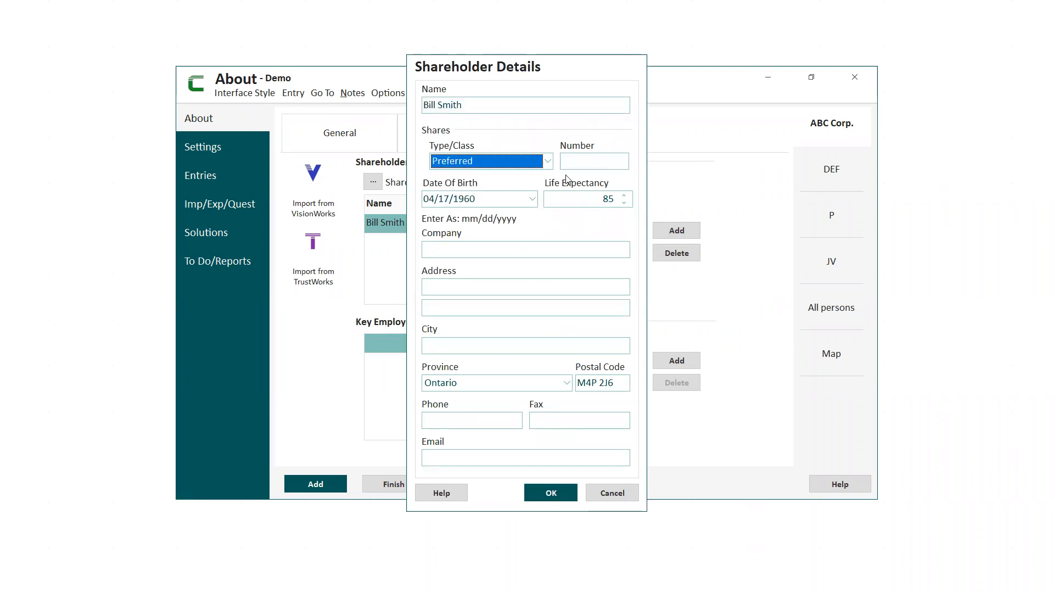
left_click(594, 161)
type("10000")
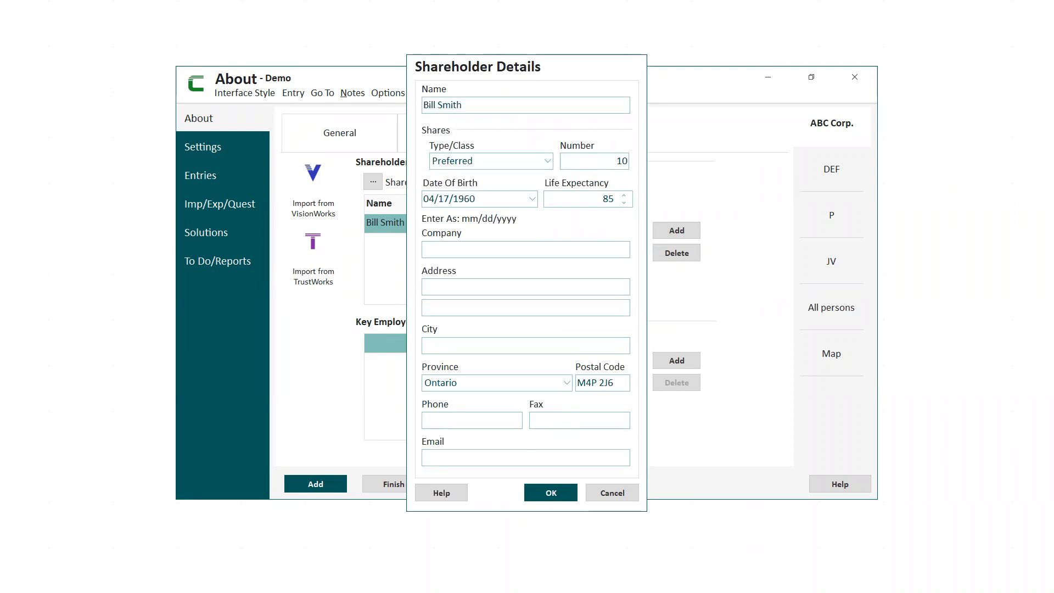
left_click(551, 492)
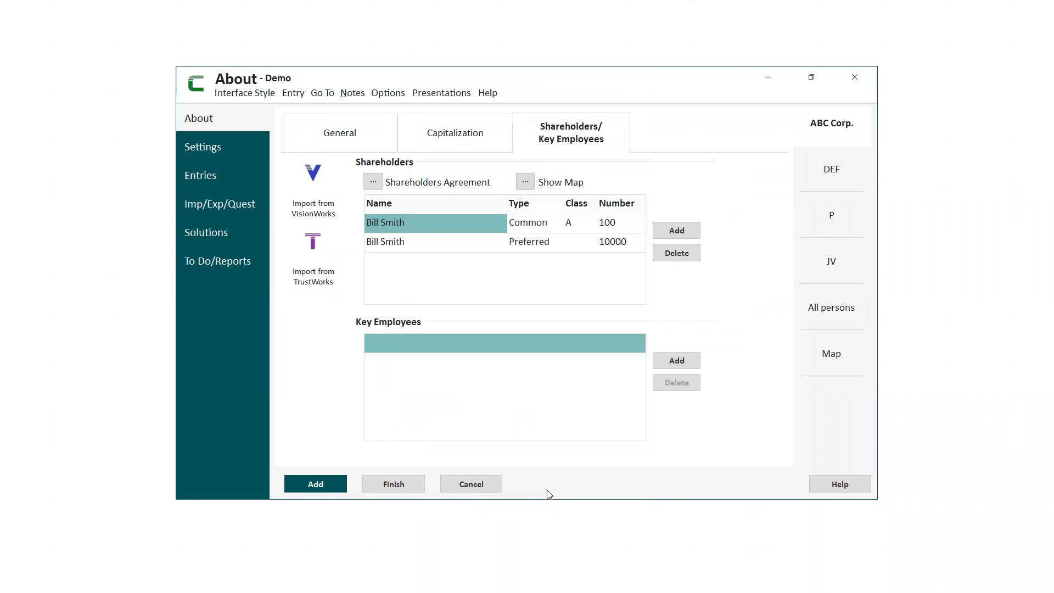
Add a debt entry to ABC Corp.'s capitalization with maturity date 01/01/2122 and a term of 101 years.
left_click(461, 143)
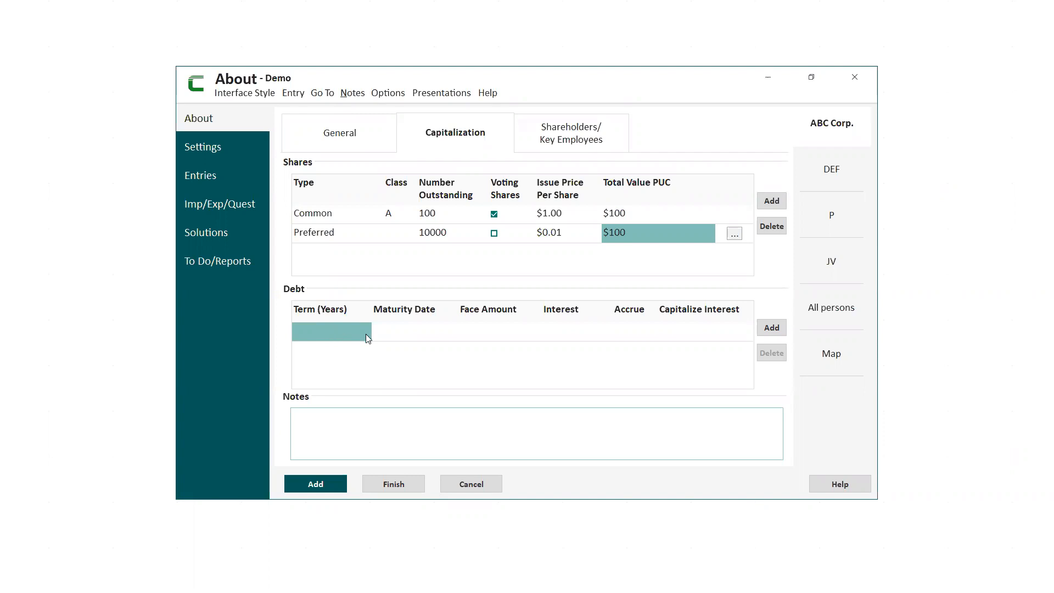
left_click(771, 329)
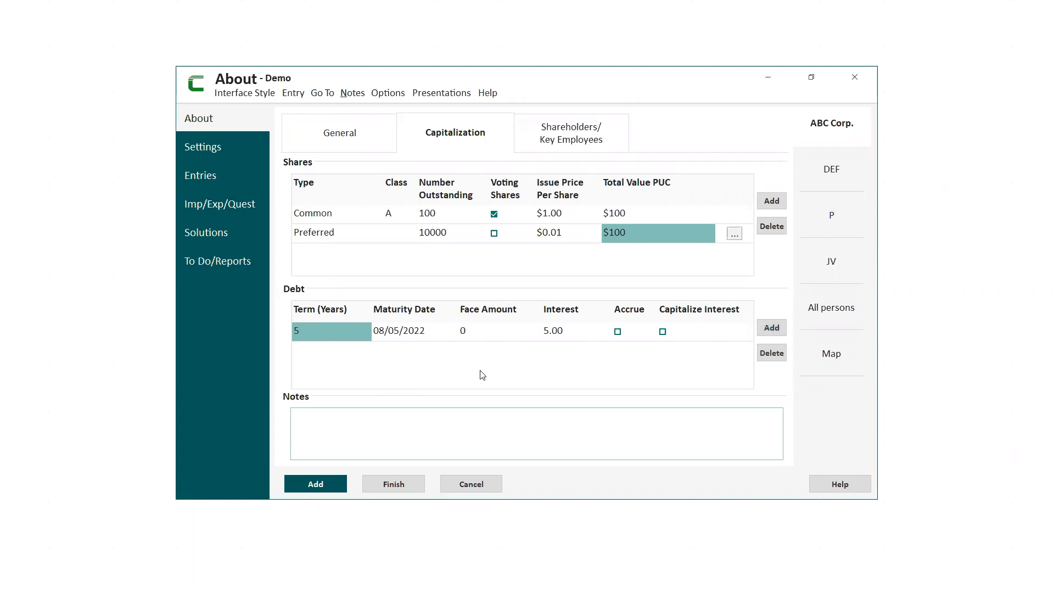
left_click(389, 334)
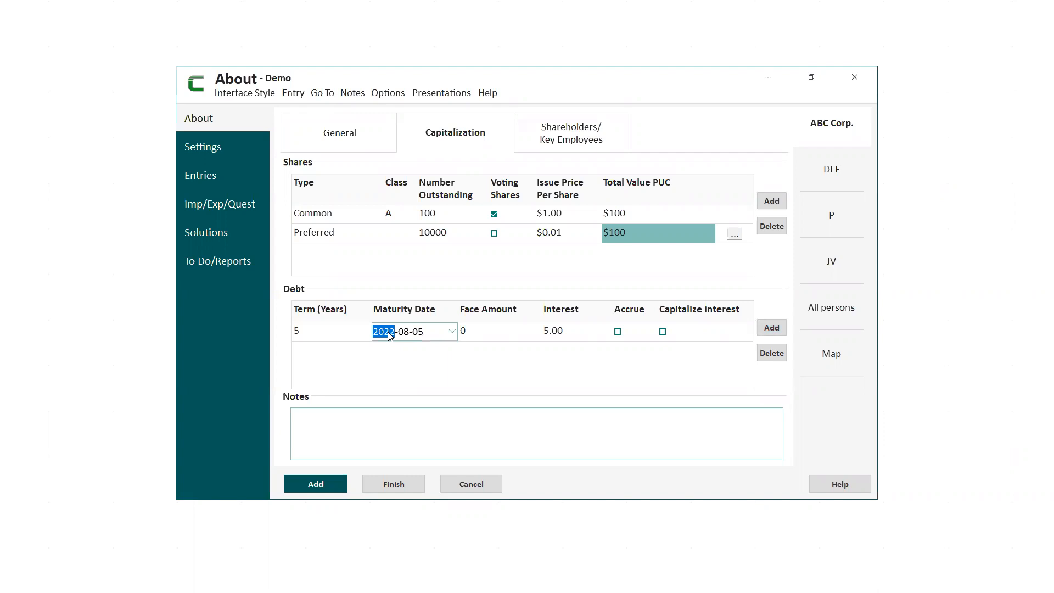
type("21")
left_click(407, 335)
type("0101")
left_click(306, 332)
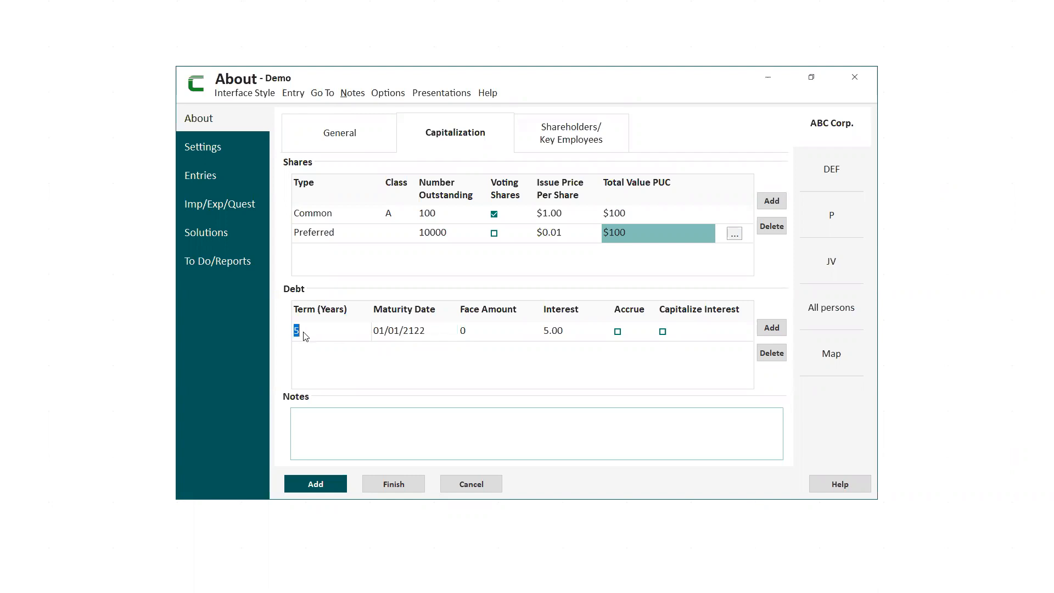
type("101")
Set the debt entry's face amount to 100000 and its interest to 2.
left_click(464, 330)
type("100000")
left_click(559, 334)
type("2")
key("Return")
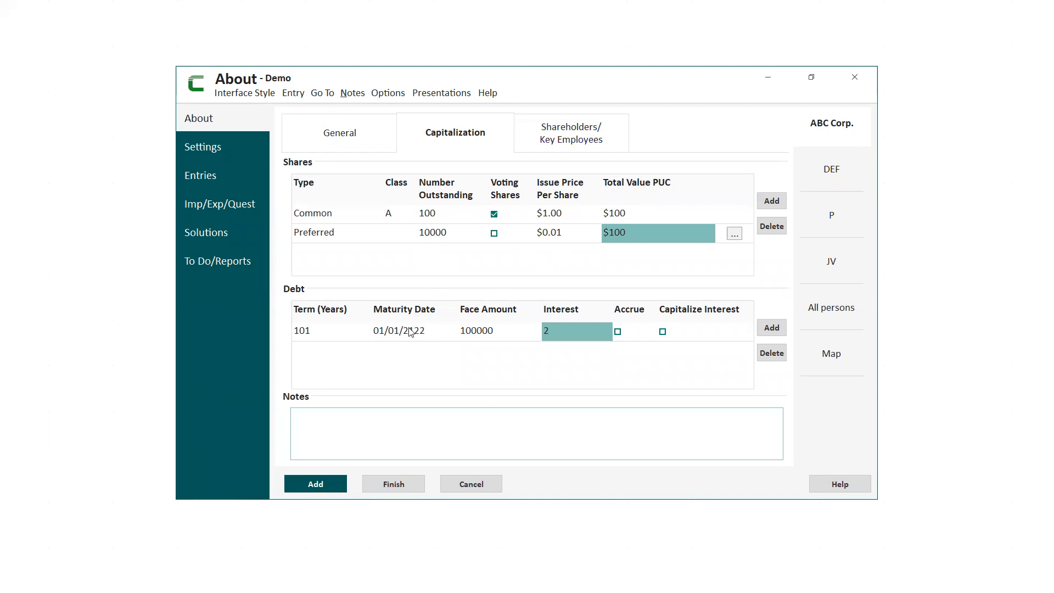
Review the shareholder entries of ABC Corp.
left_click(580, 136)
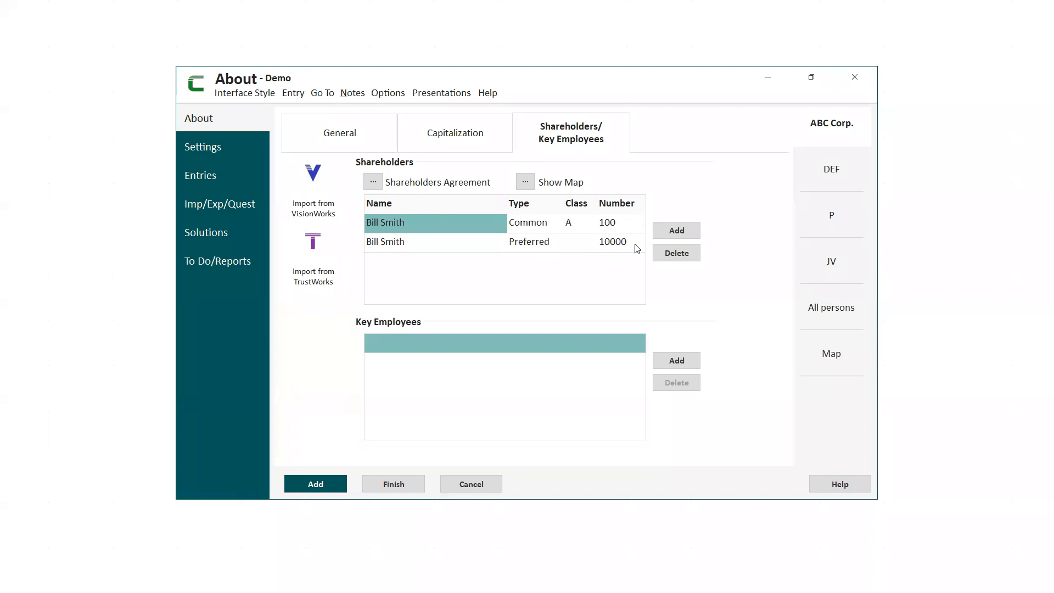
Examine the blank shareholder details form for a new person in ABC Corp. without saving an entry.
left_click(677, 232)
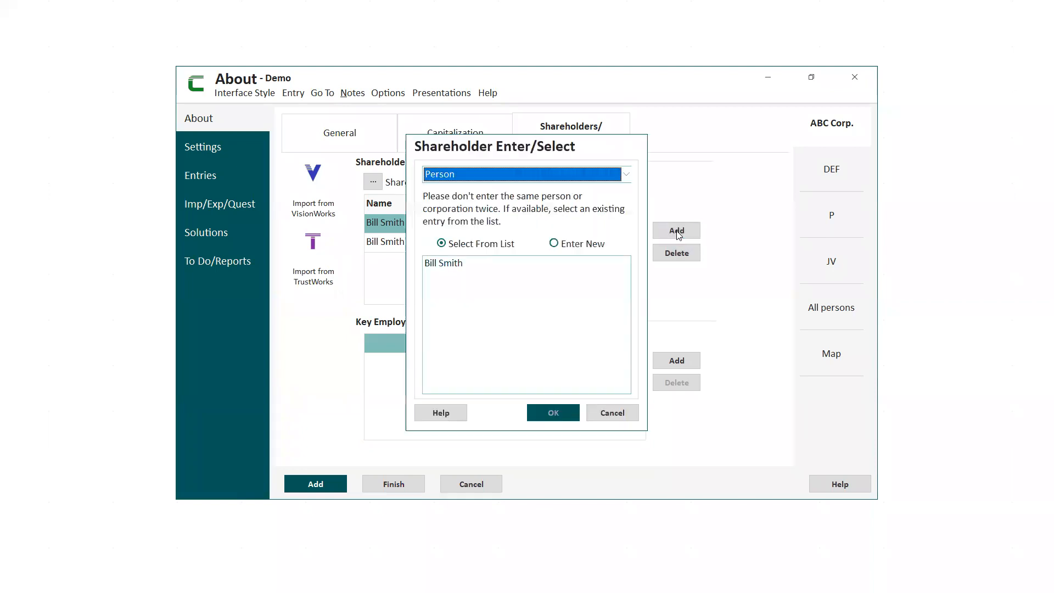
left_click(554, 245)
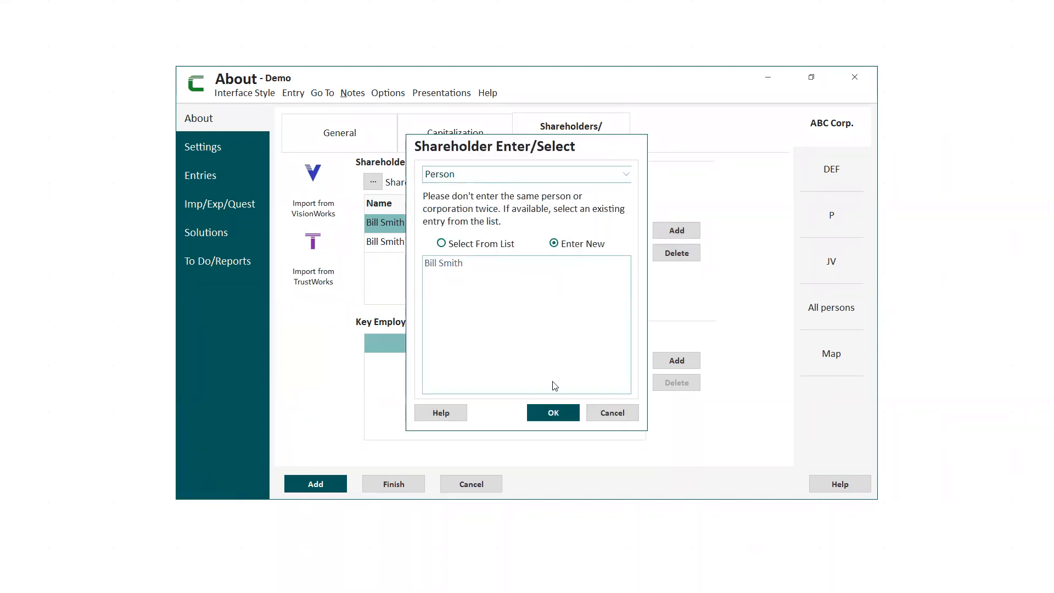
left_click(553, 412)
left_click(453, 104)
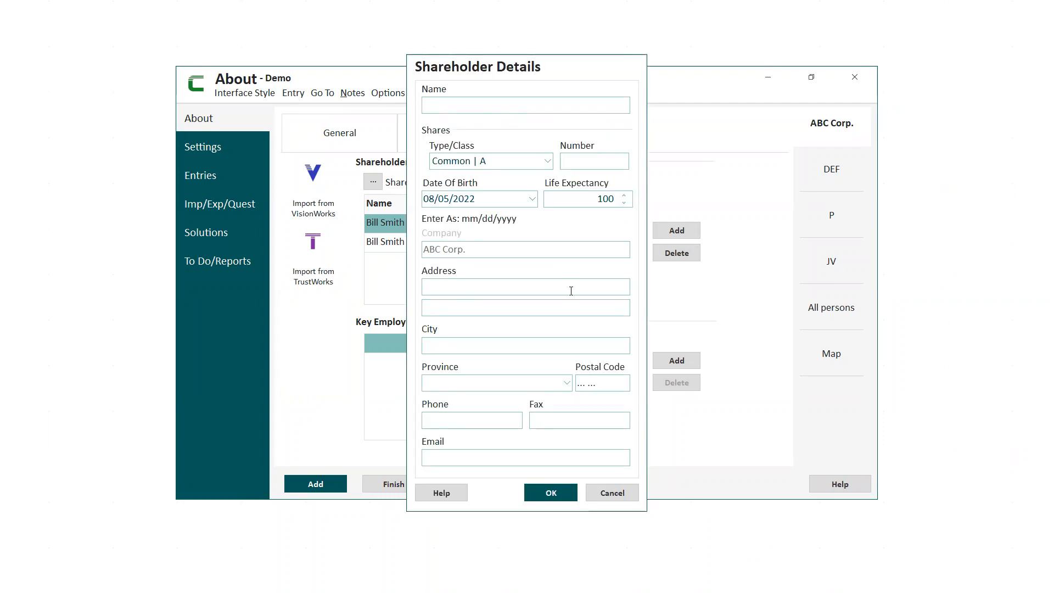
left_click(613, 493)
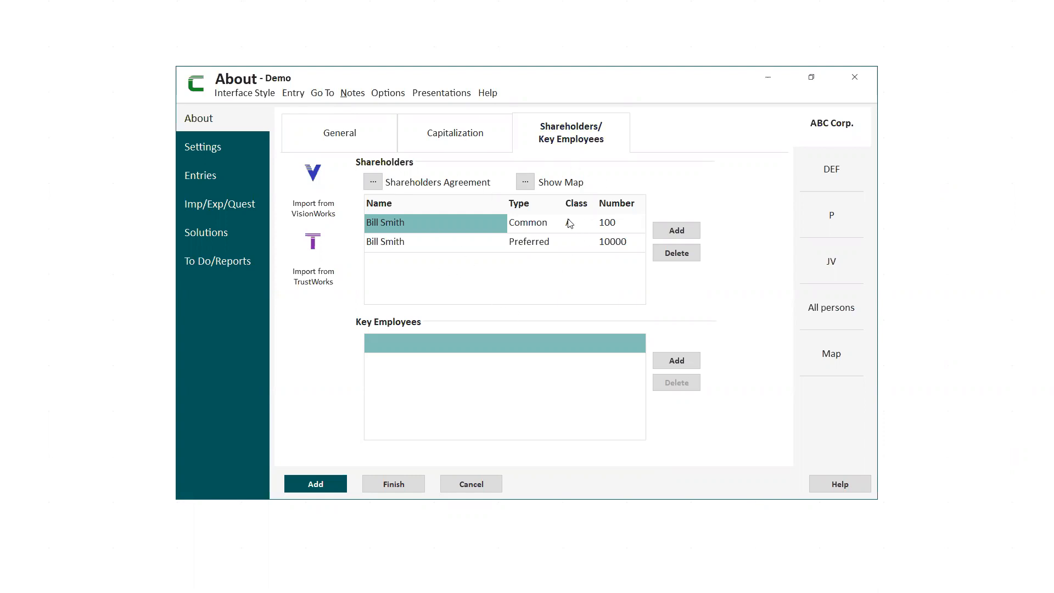
Examine the VisionWorks party import and TrustWorks trust import options for ABC Corp.'s shareholders without importing anything.
left_click(317, 200)
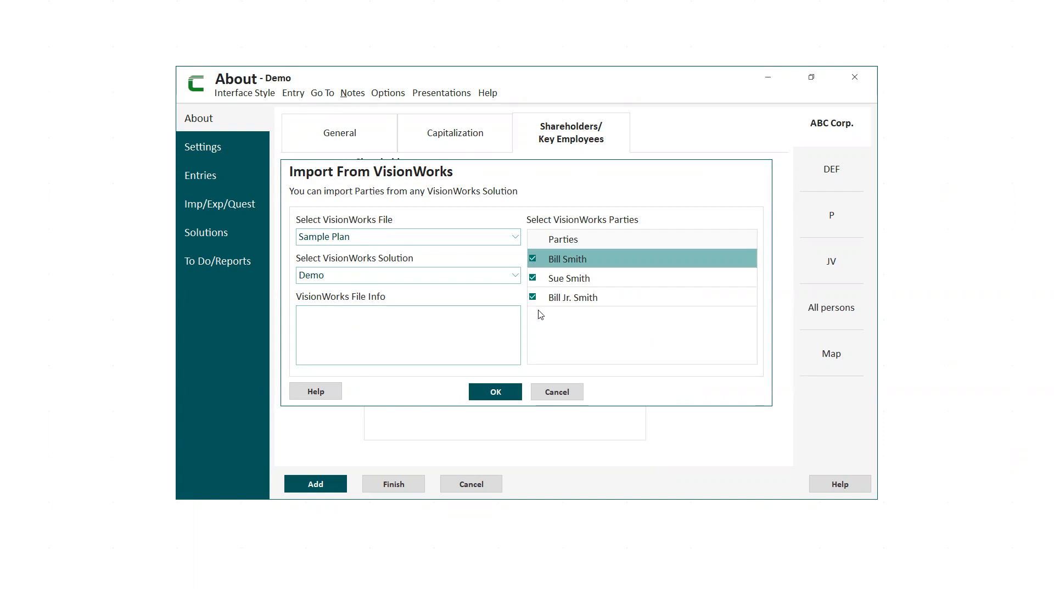
left_click(557, 392)
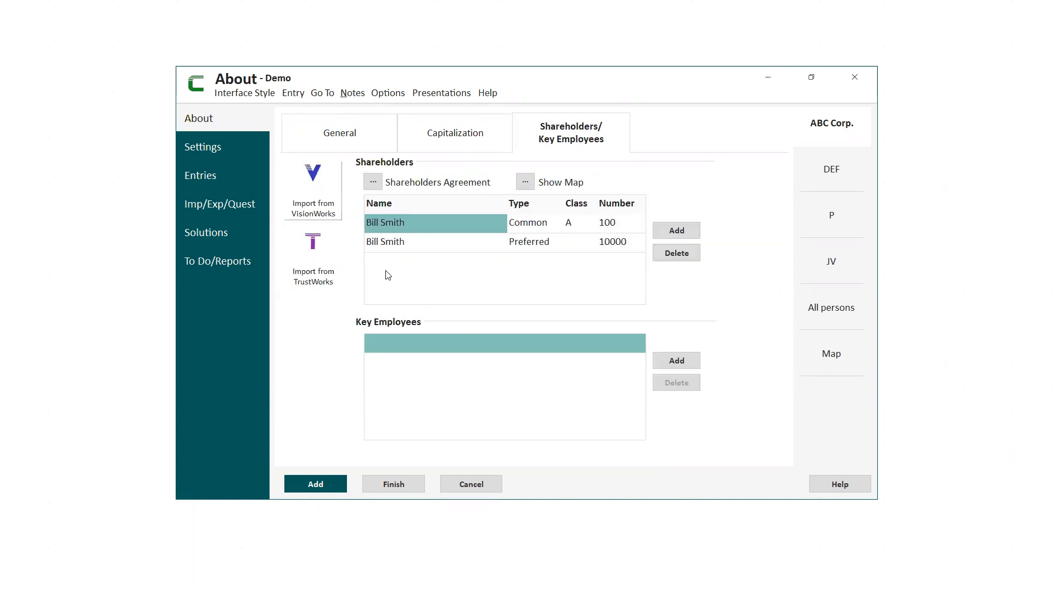
left_click(318, 250)
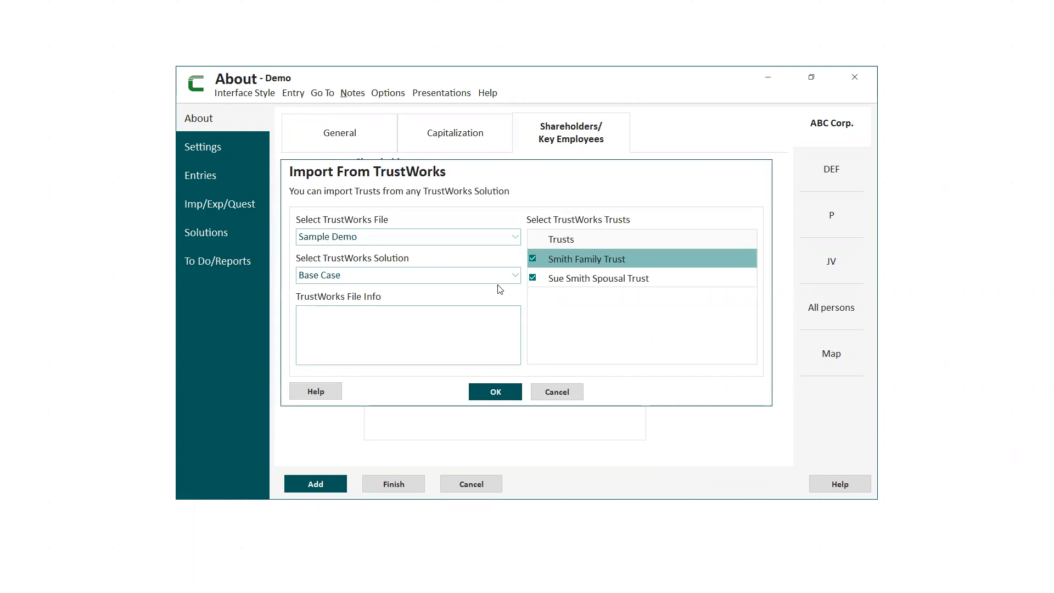
left_click(563, 393)
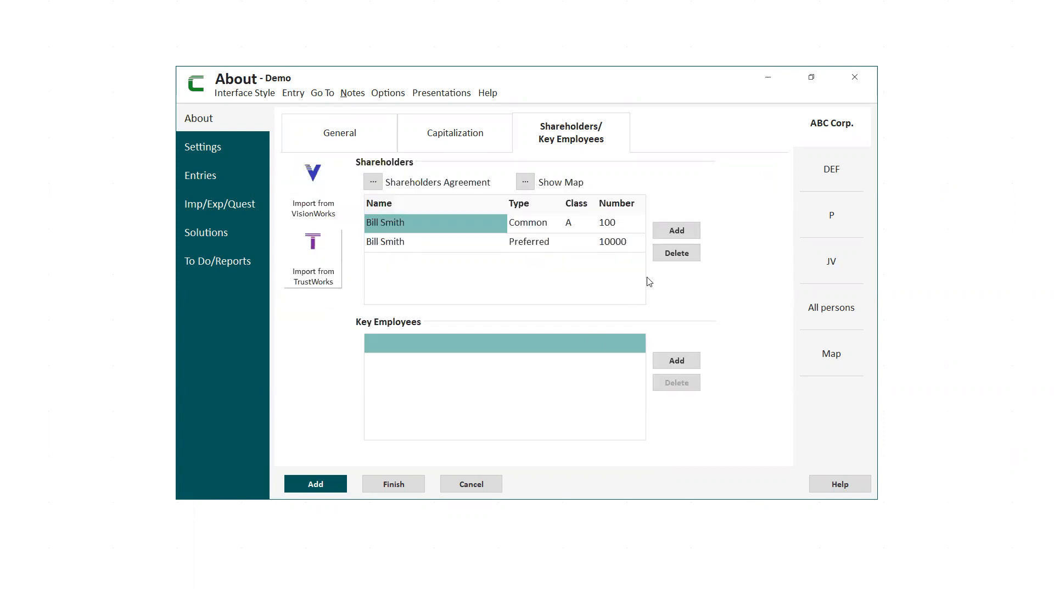
Examine the blank shareholder details form for a new Trust in ABC Corp. without saving an entry.
left_click(679, 232)
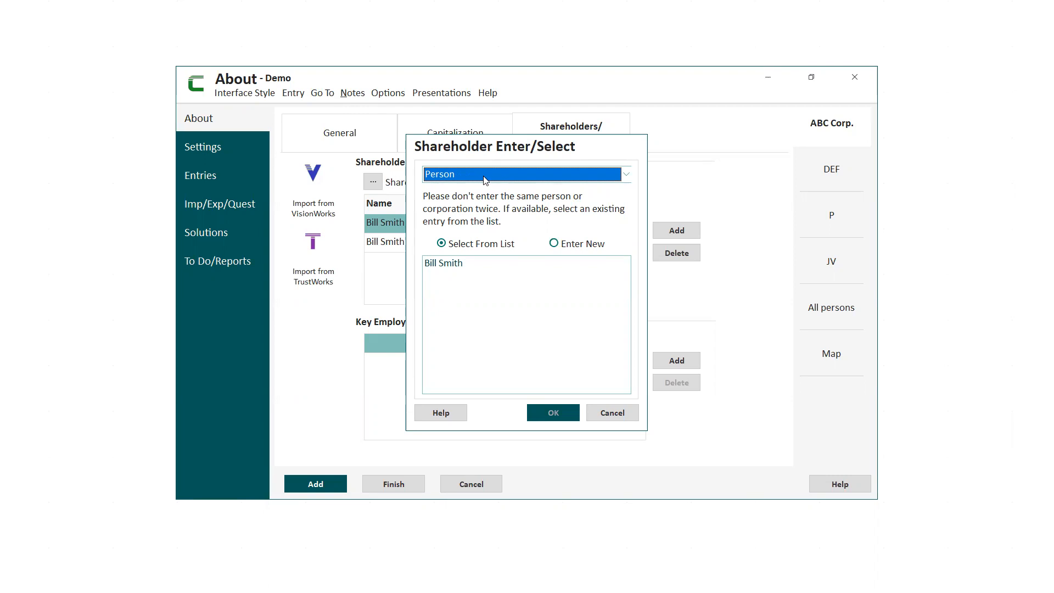
left_click(629, 175)
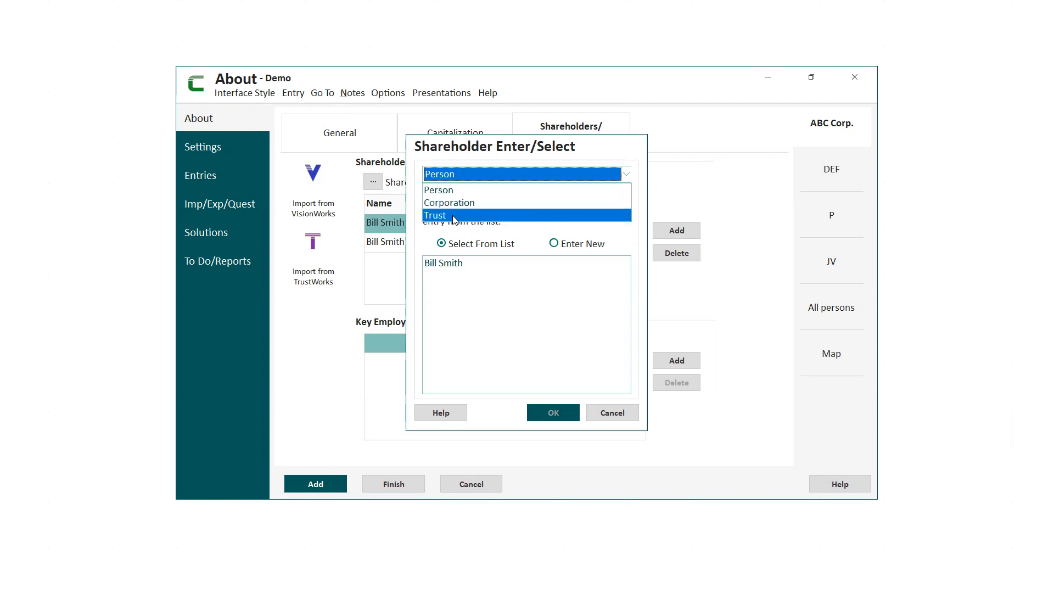
left_click(454, 219)
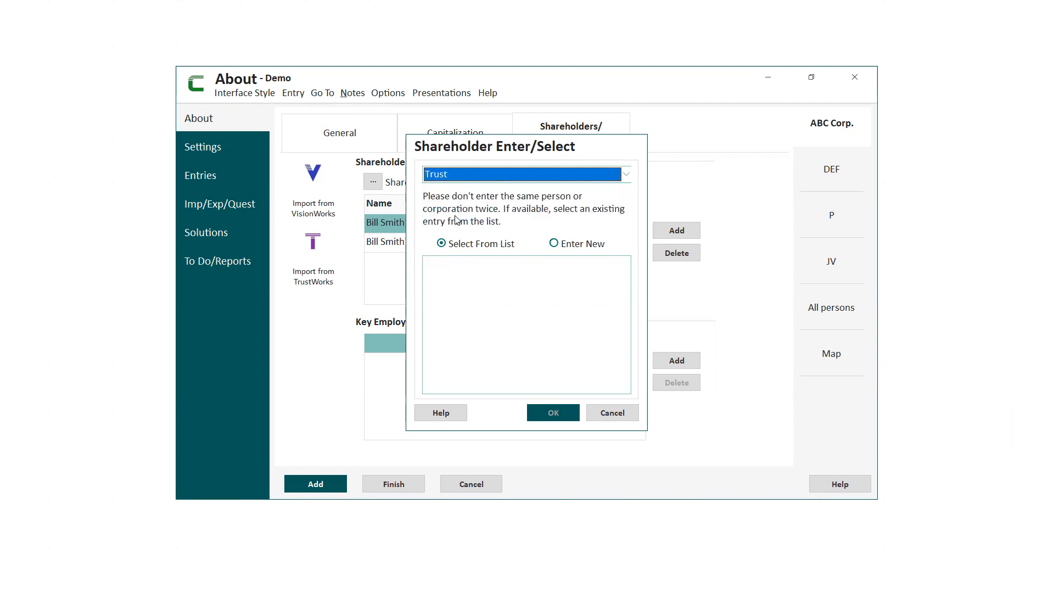
left_click(555, 245)
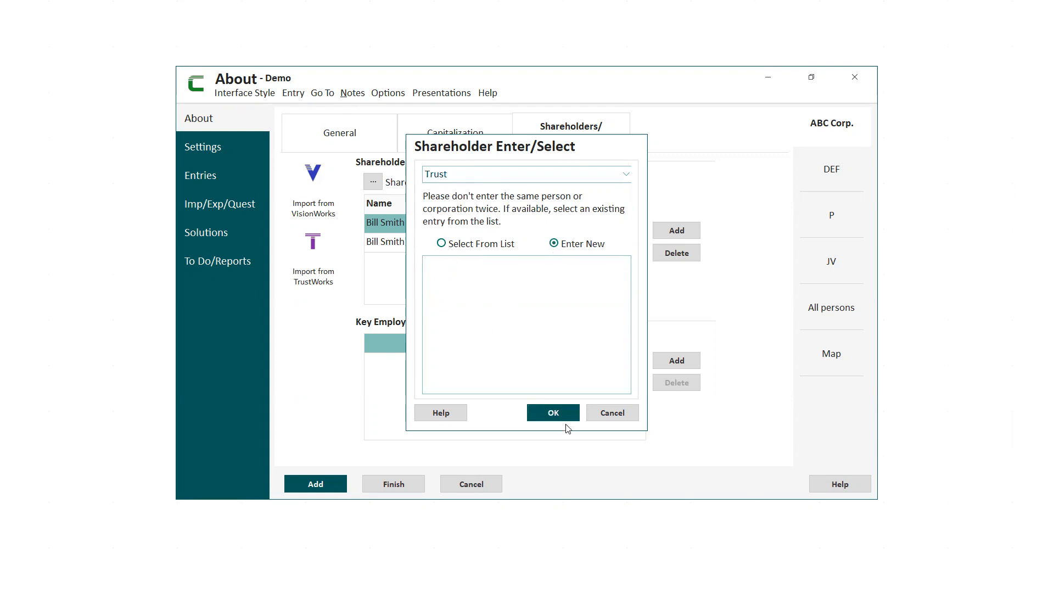
left_click(552, 414)
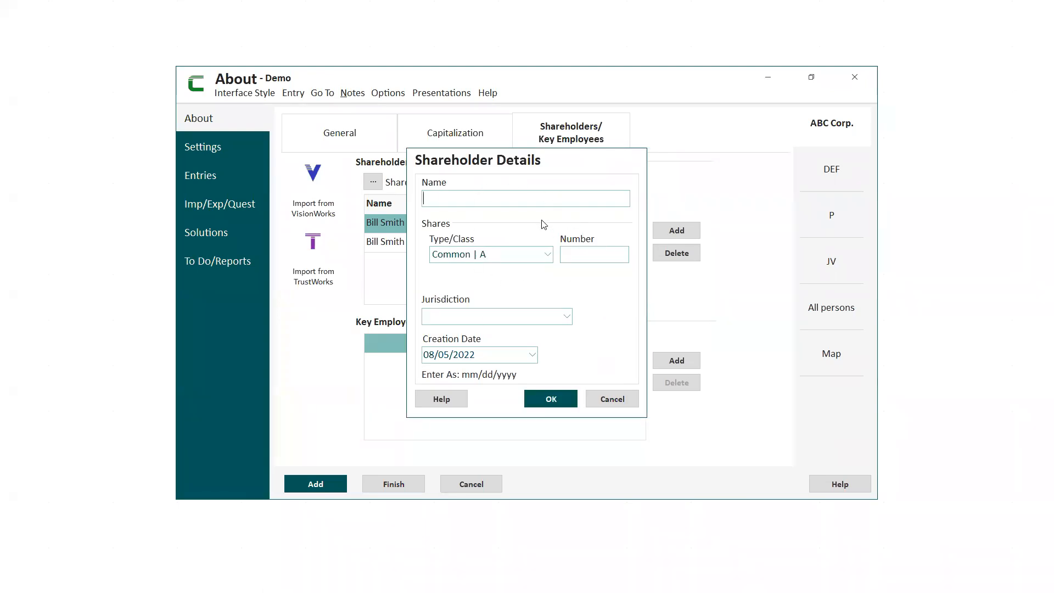
left_click(614, 401)
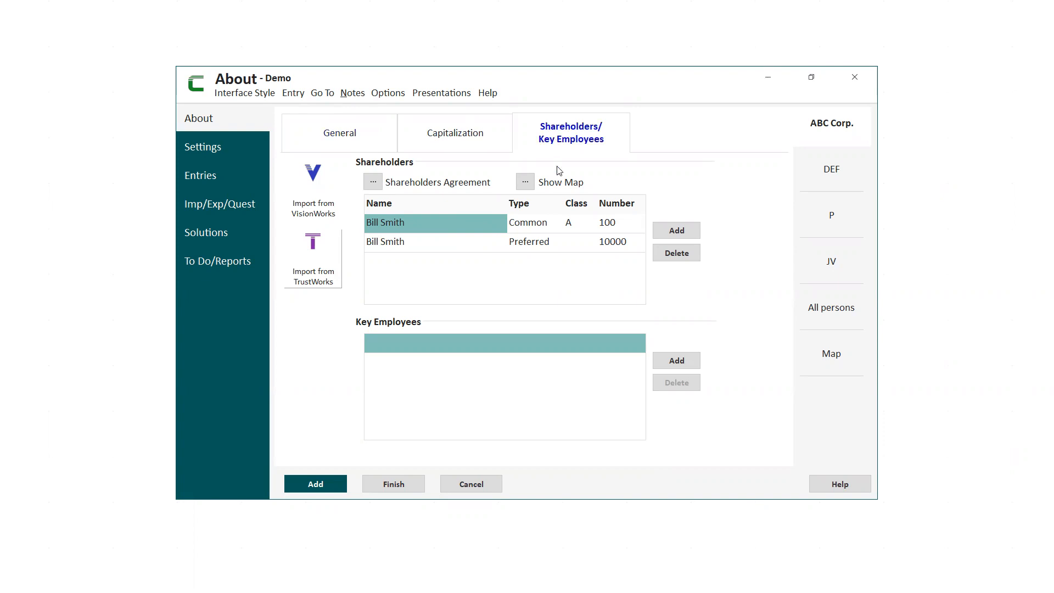
Finish editing ABC Corp. and add the existing person on the list as a key employee of DEF.
left_click(405, 490)
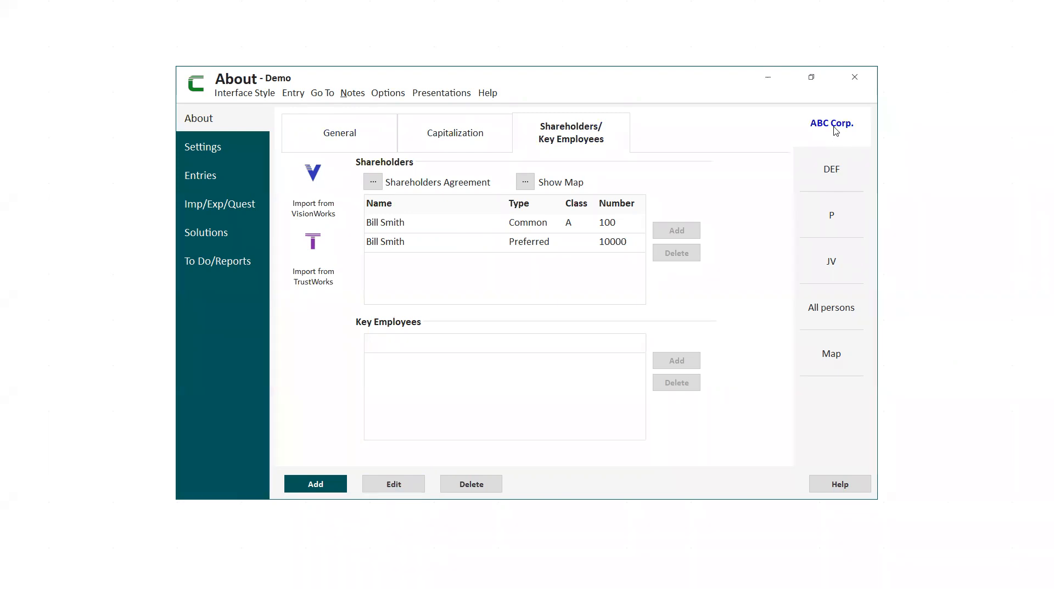
left_click(832, 171)
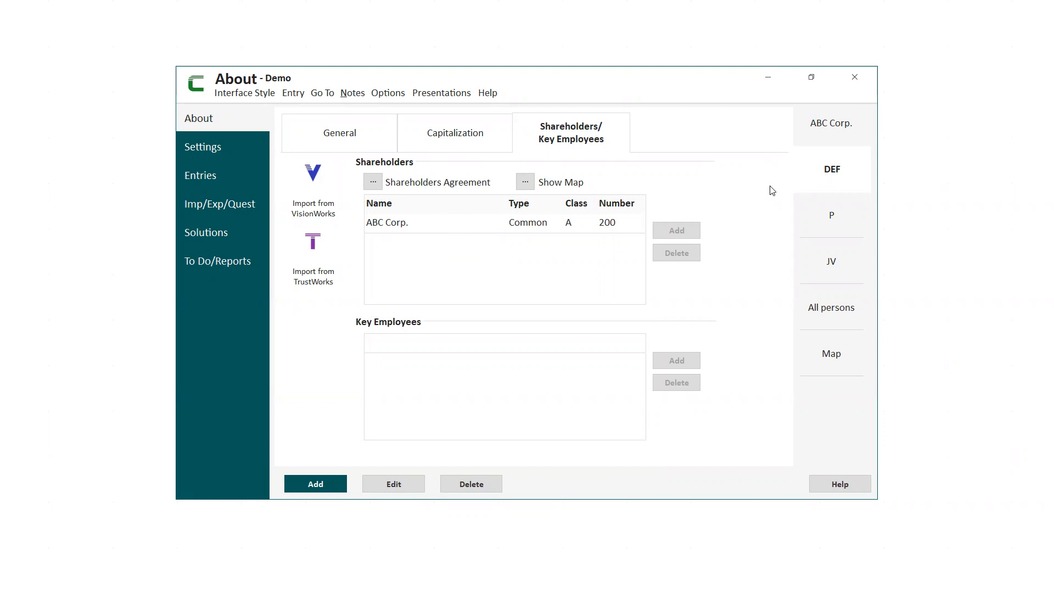
left_click(399, 485)
left_click(682, 364)
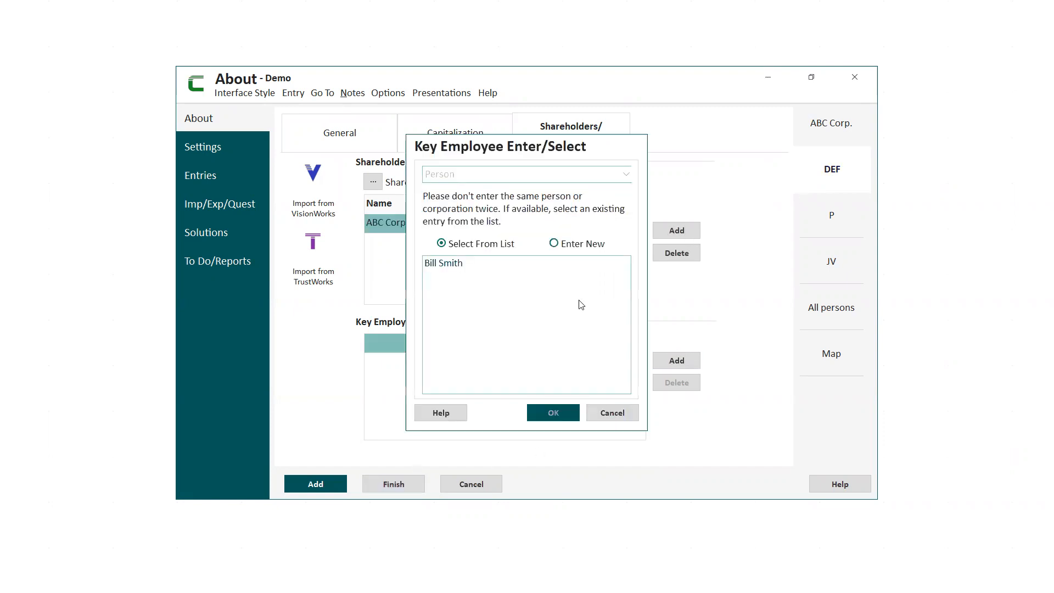
left_click(445, 266)
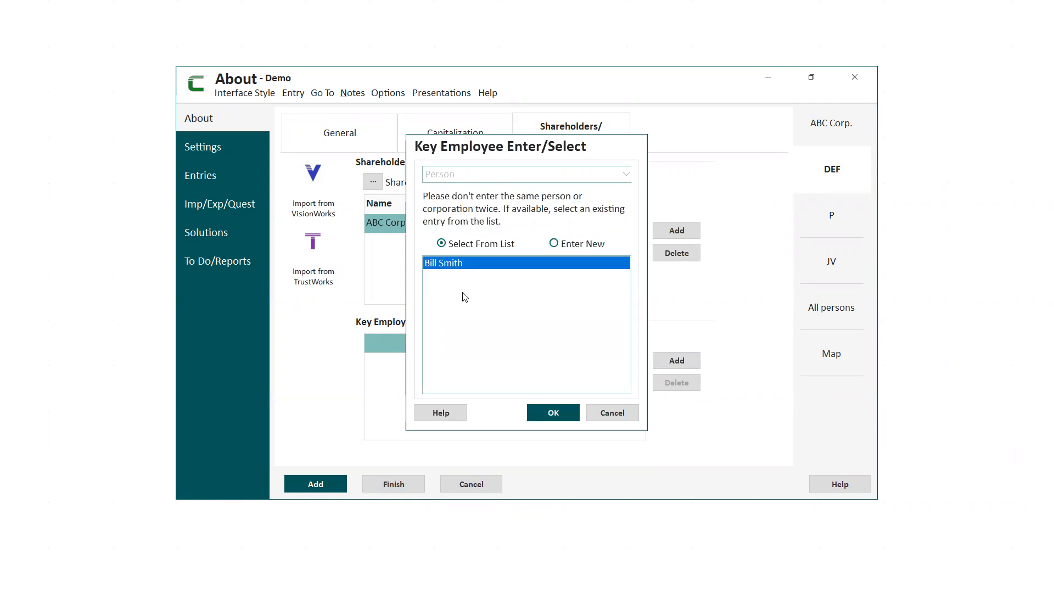
left_click(551, 417)
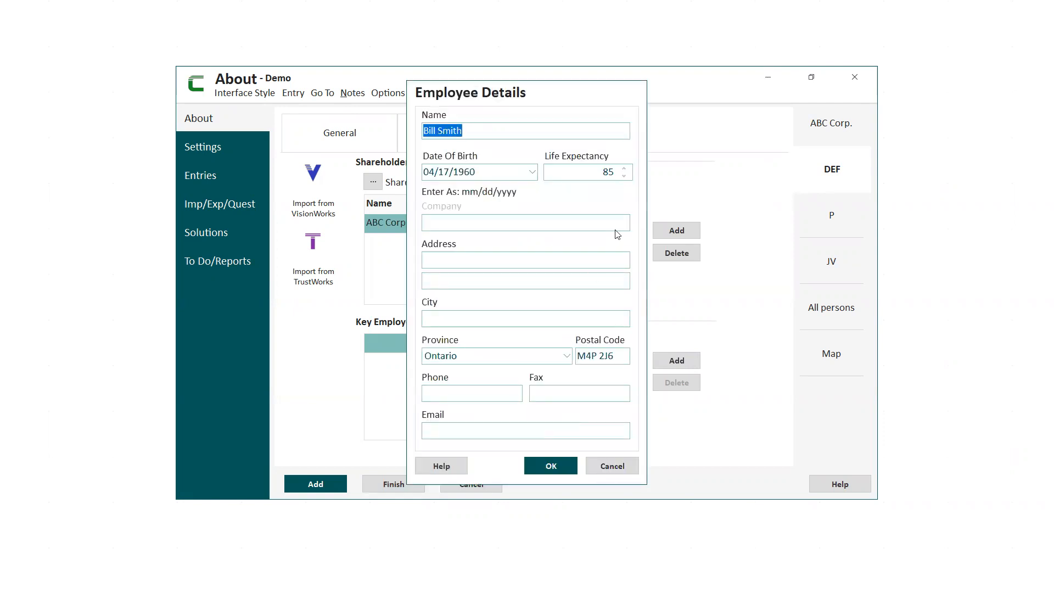
left_click(559, 466)
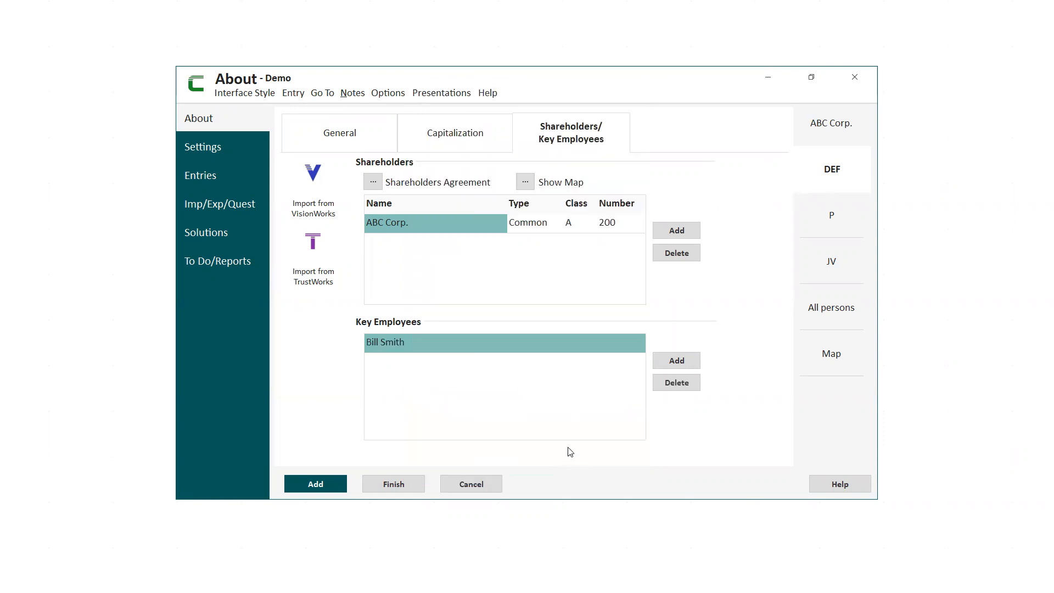
Examine the blank employee details form for entering a new key employee of DEF without saving an entry.
left_click(676, 361)
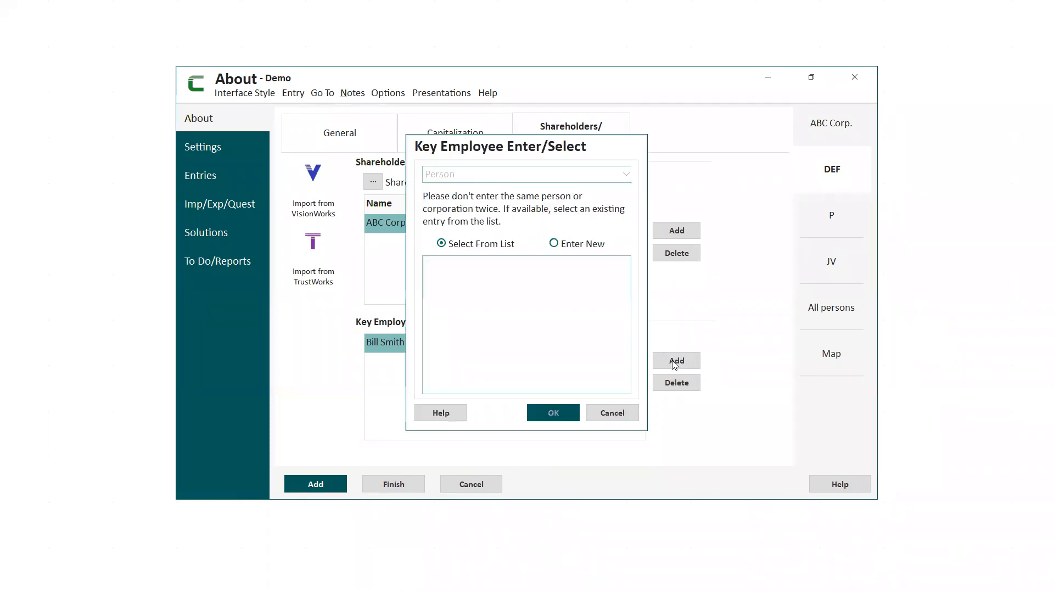
left_click(553, 243)
left_click(552, 412)
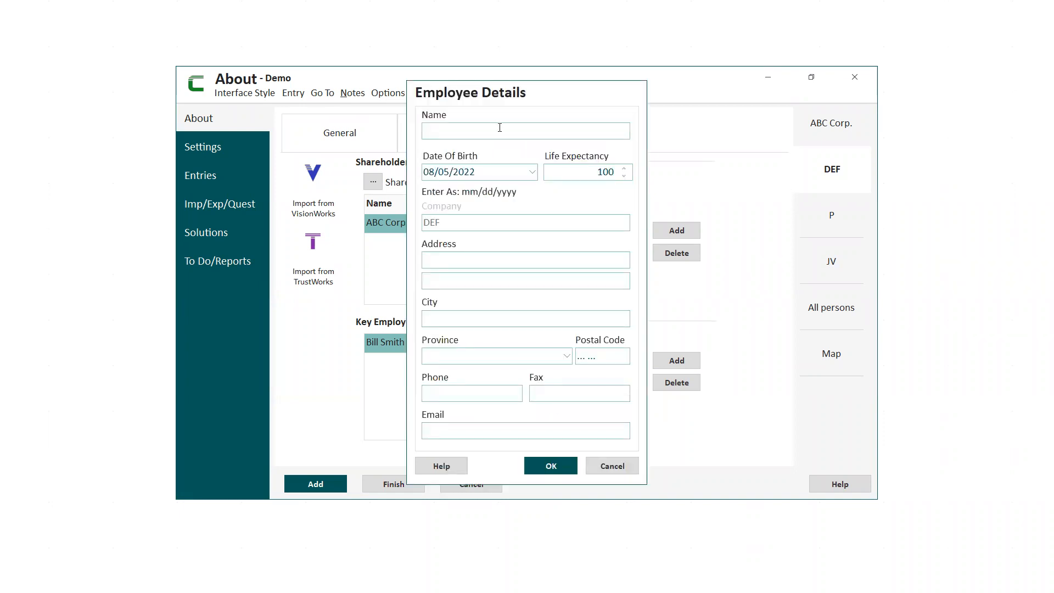
left_click(614, 468)
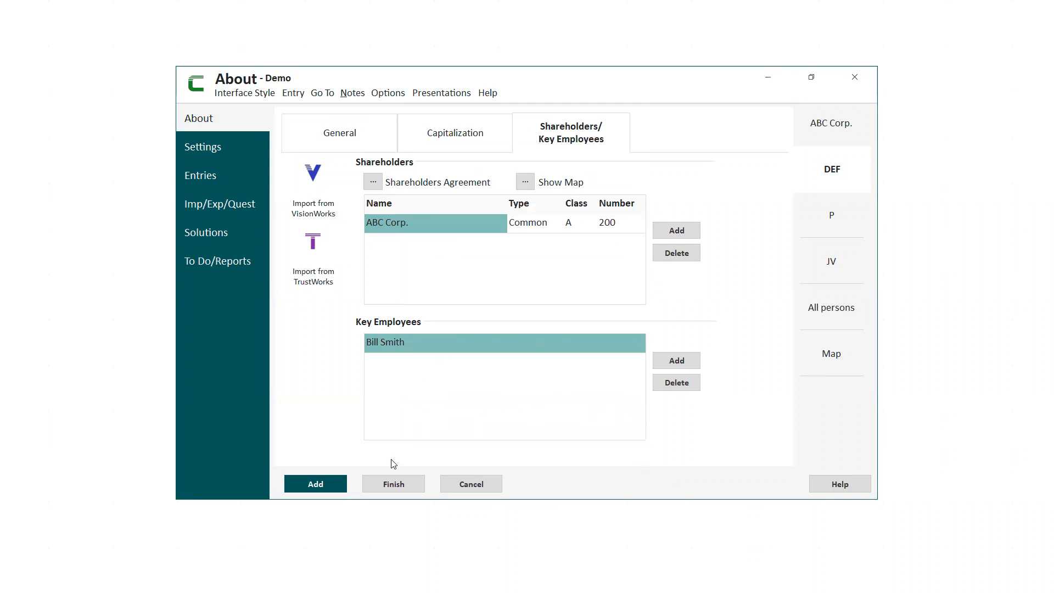
Finish editing DEF and open the Corp Map.jpg image from the desktop.
left_click(393, 484)
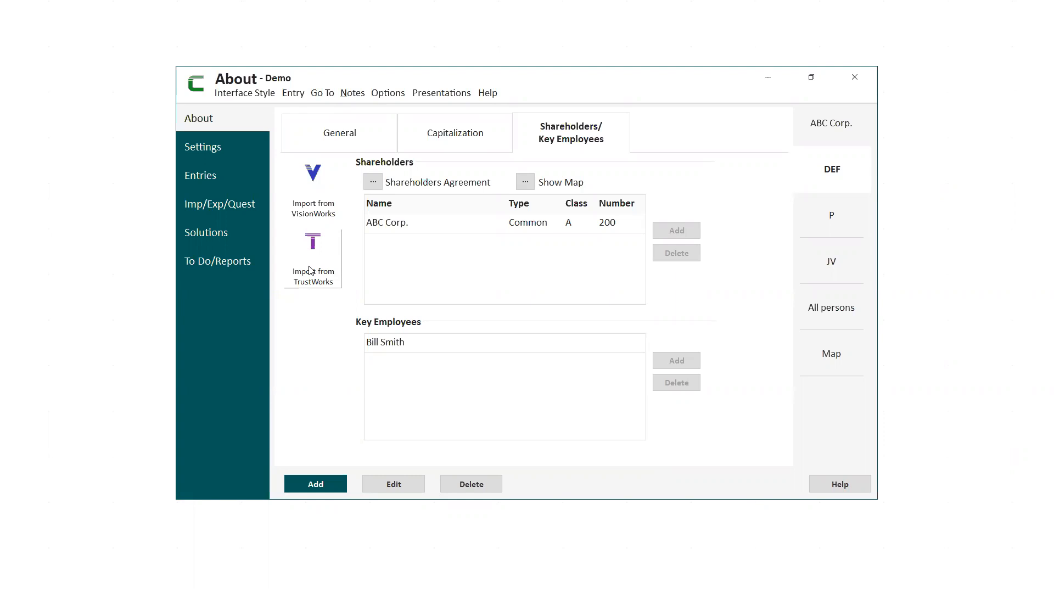
left_click(767, 78)
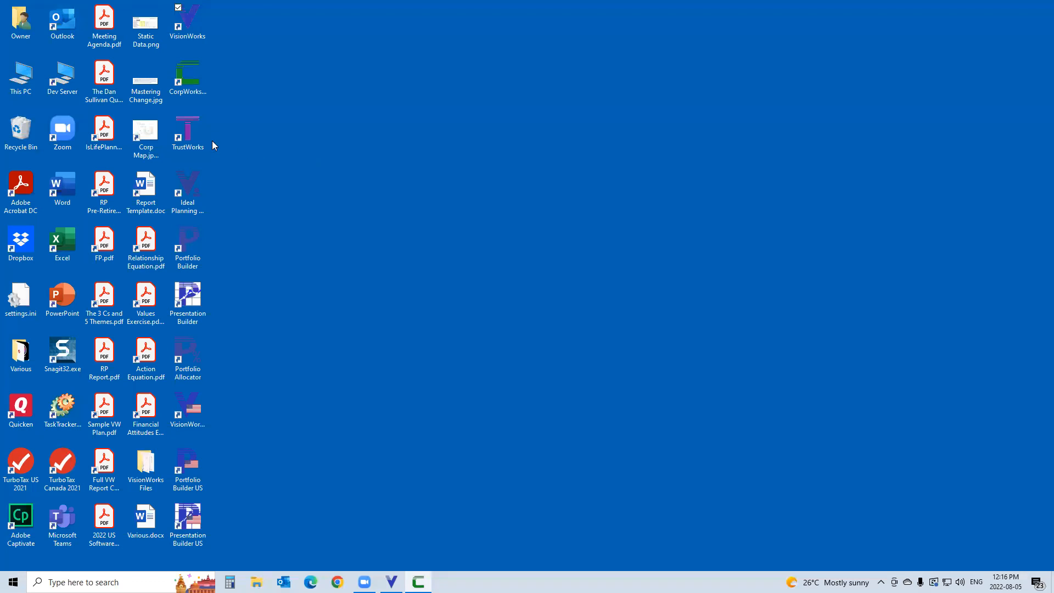
double_click(147, 137)
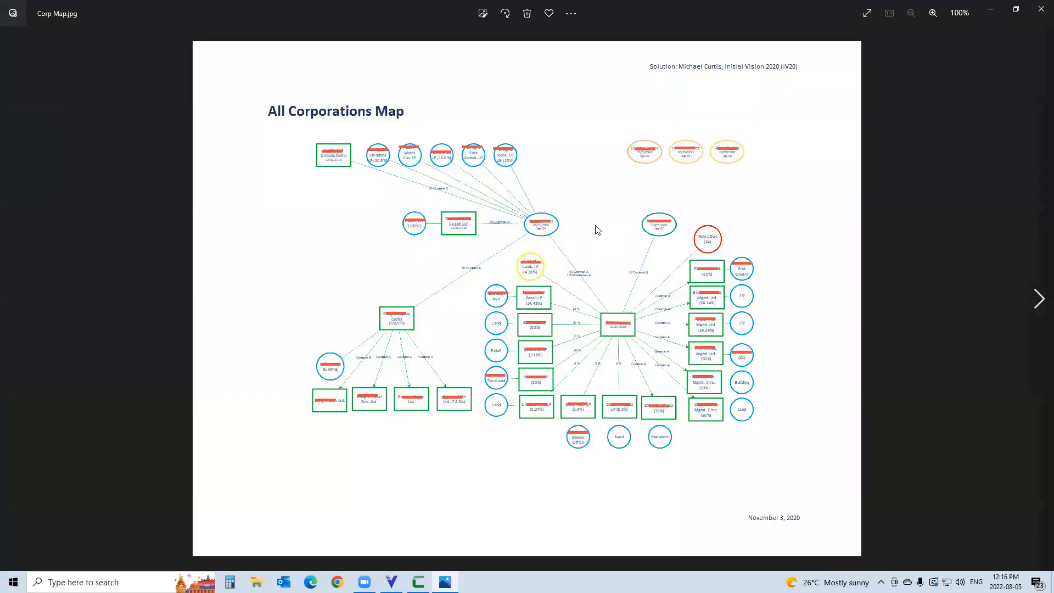
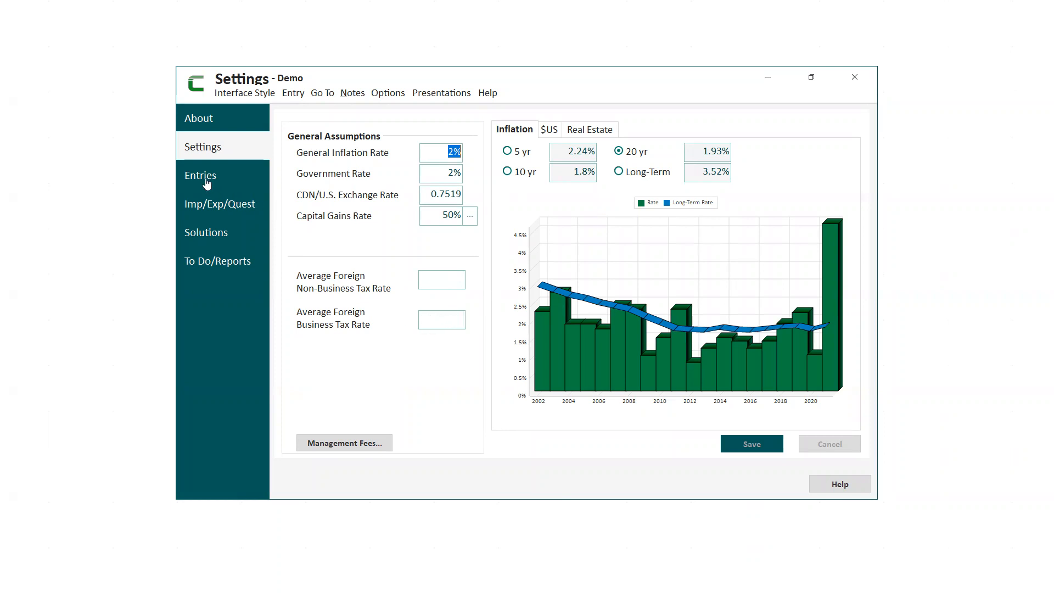
Review DEF's tax entries for balance sheet details, including retained earnings at the start of the year, and the small business deduction.
left_click(242, 186)
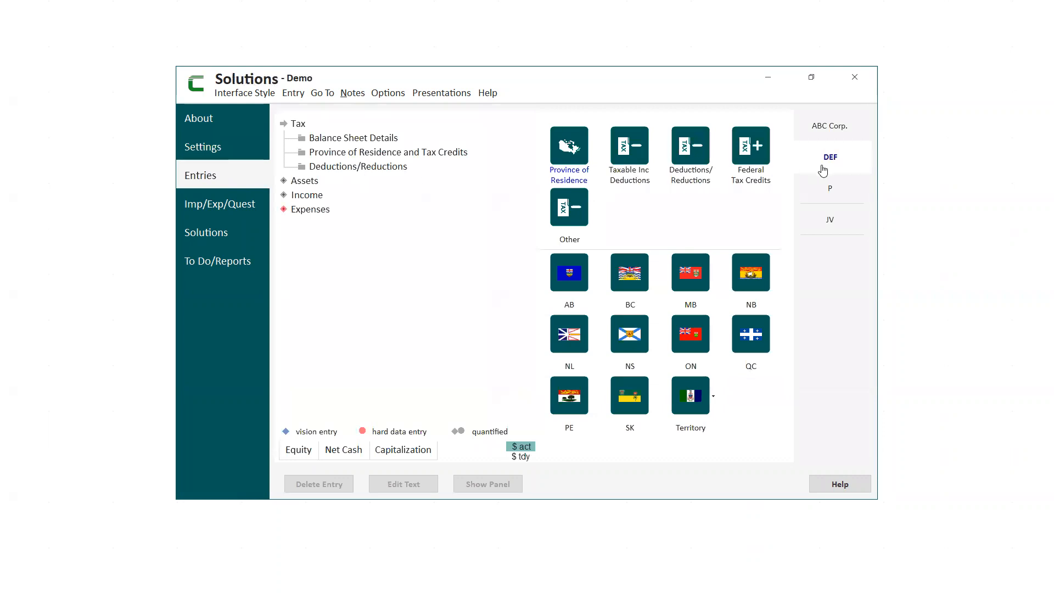
left_click(365, 142)
left_click(348, 154)
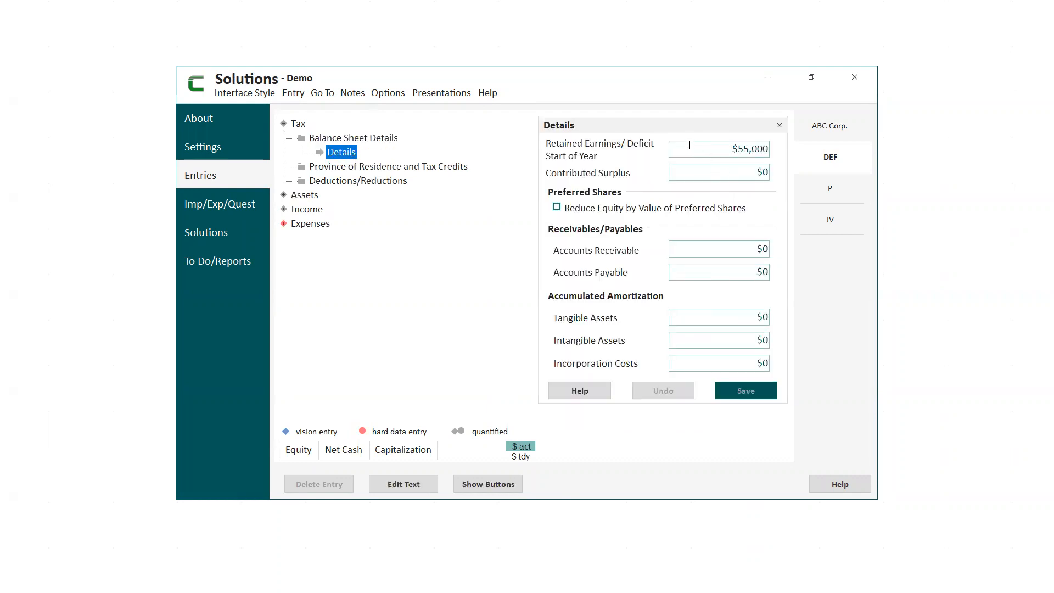
left_click(692, 145)
left_click(389, 187)
left_click(387, 185)
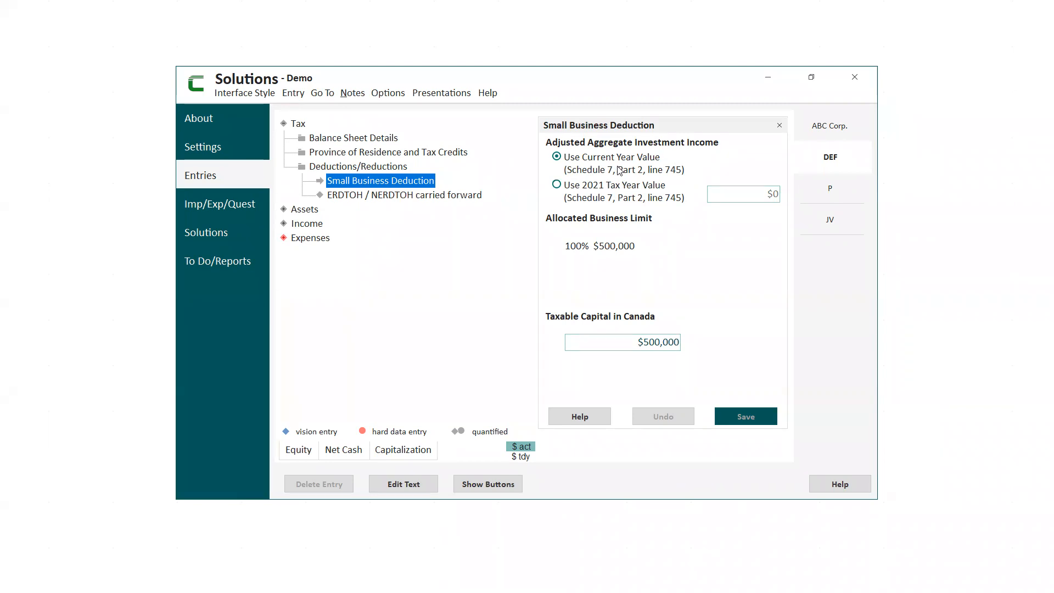
Open DEF's ERDTOH / NERDTOH carried forward entry and read the help instructions for completing its carried forward and dividend refund fields.
left_click(419, 199)
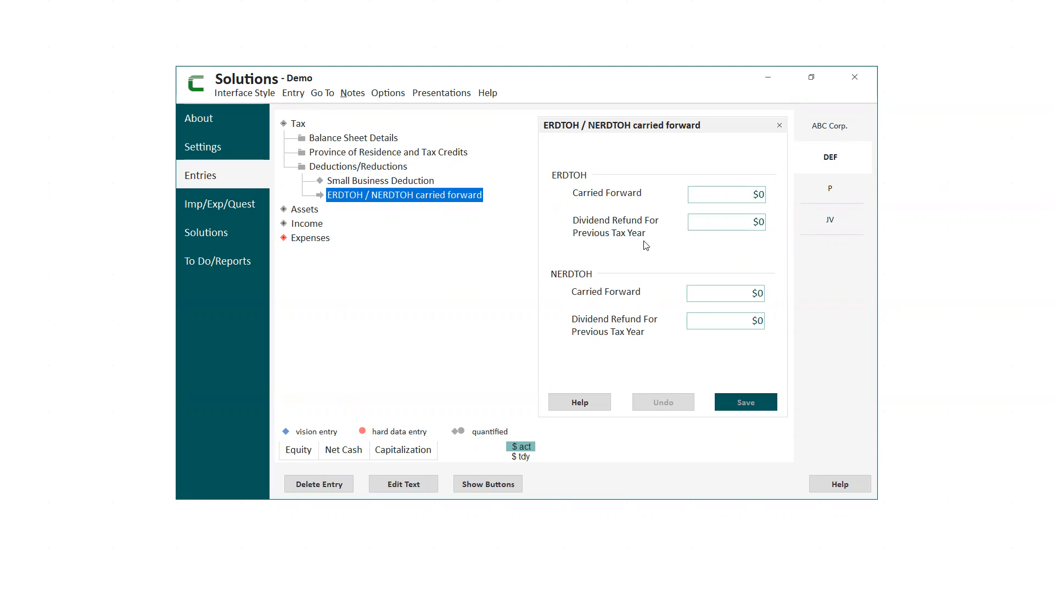
left_click(584, 407)
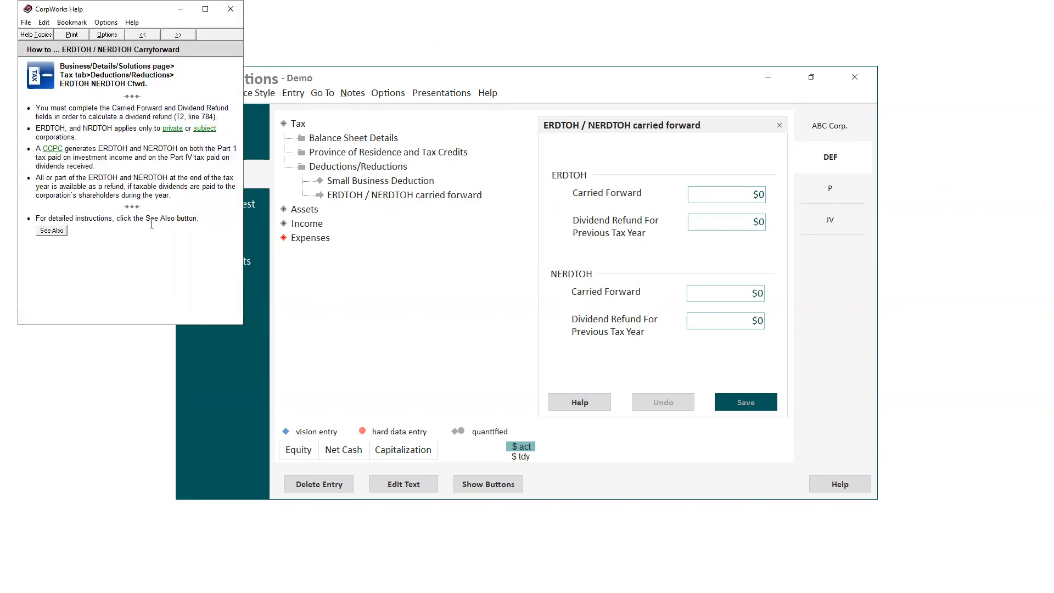
left_click(52, 231)
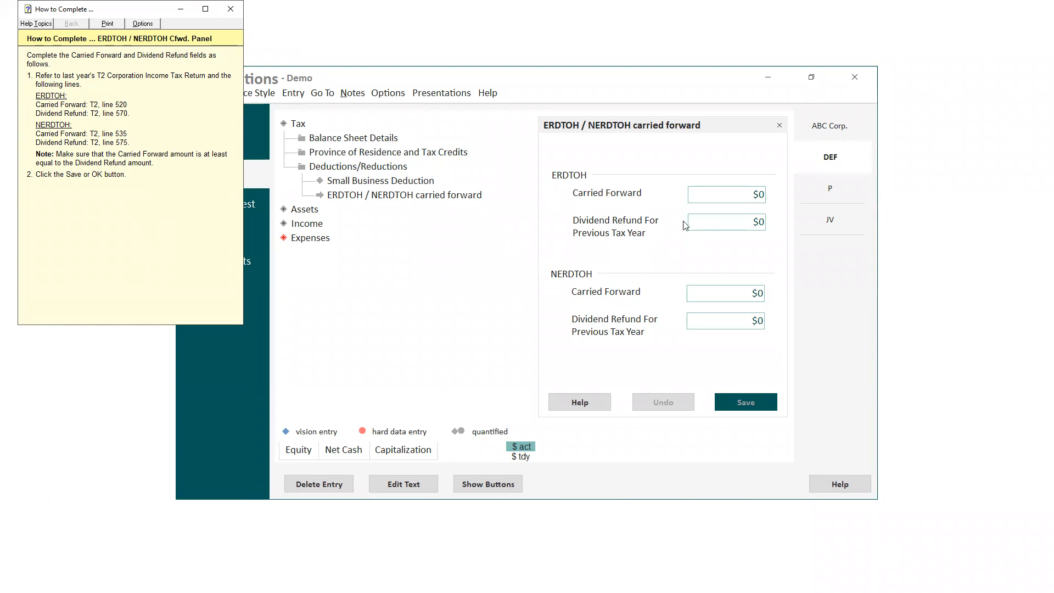
left_click(230, 10)
left_click(231, 10)
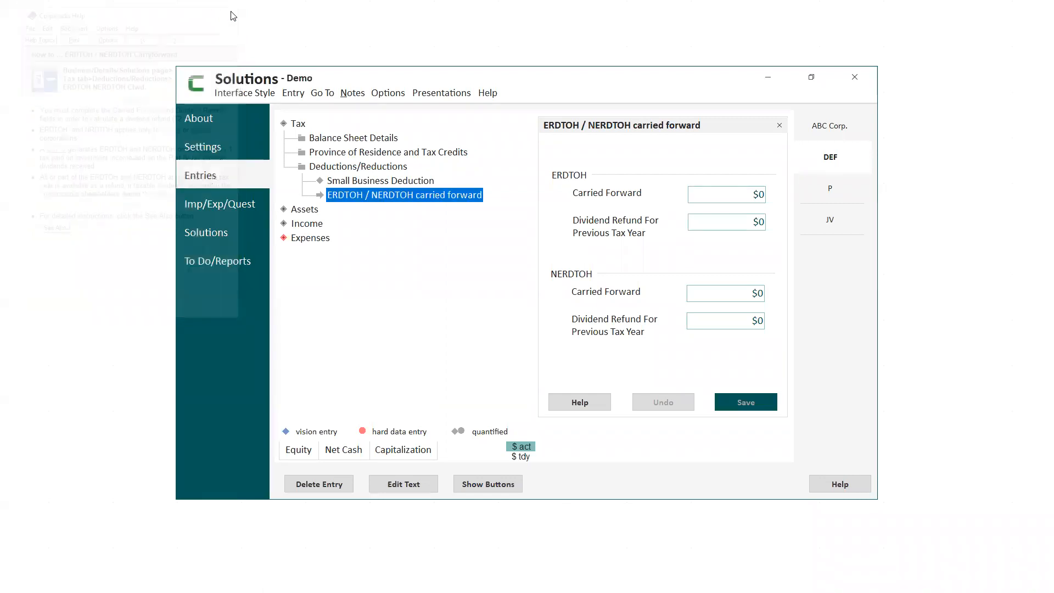
Compare the life insurance types under DEF's assets and expenses, and view the personal property and general corporate asset types.
left_click(313, 211)
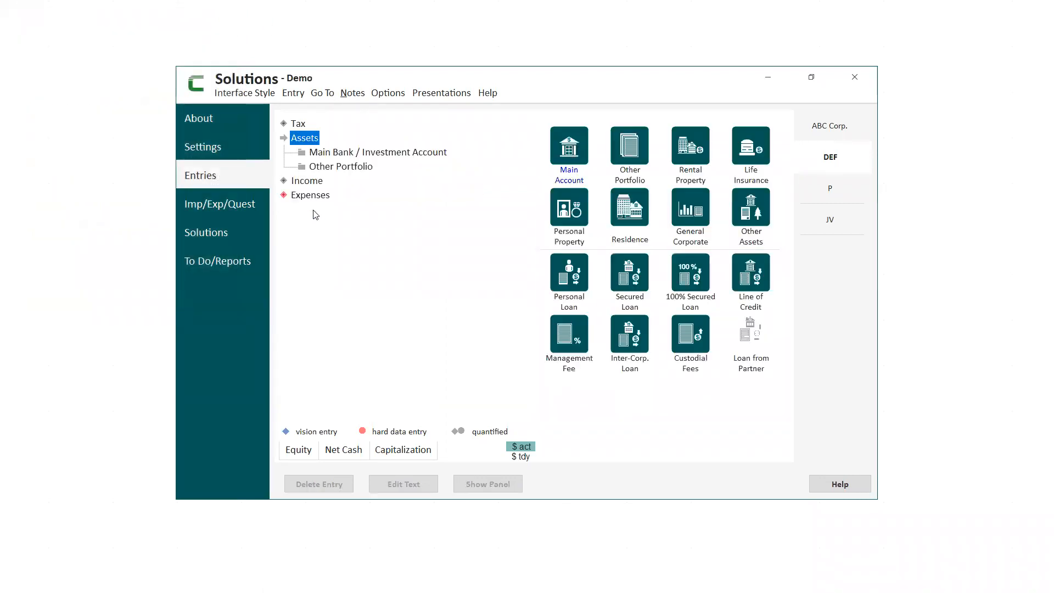
left_click(763, 166)
left_click(750, 157)
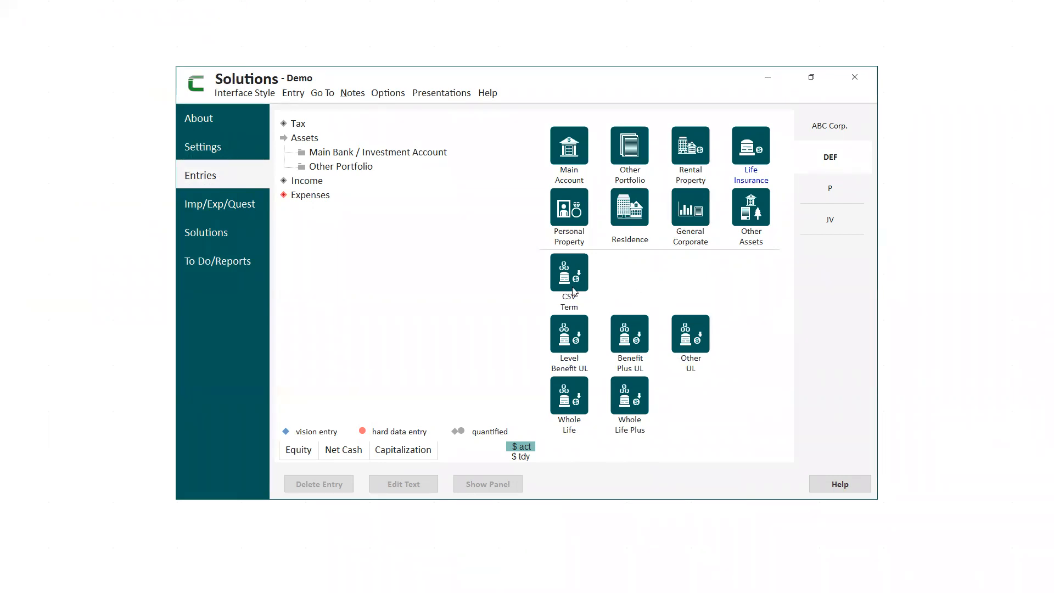
left_click(300, 197)
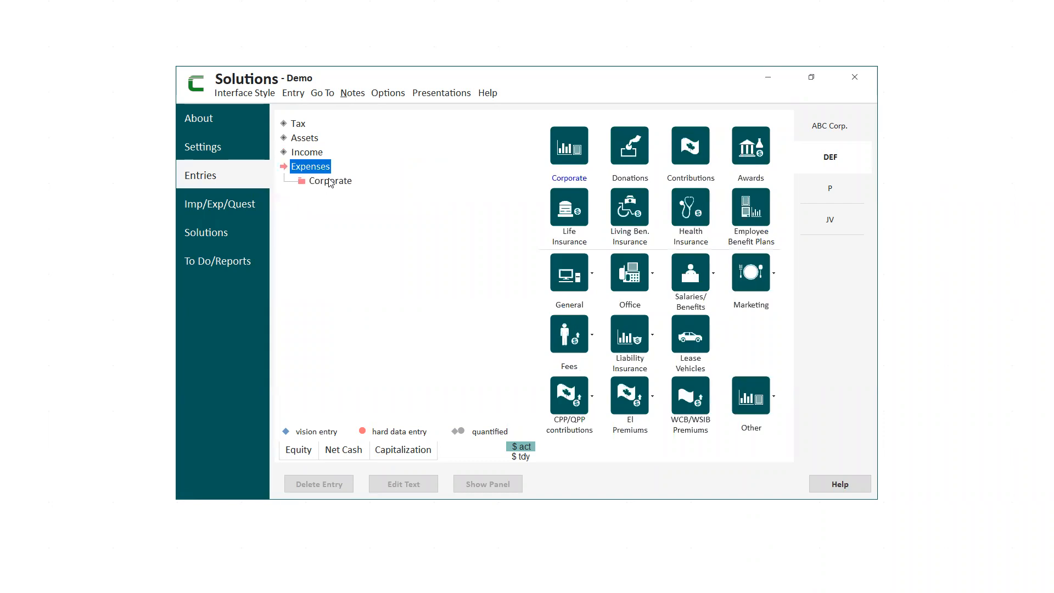
left_click(565, 220)
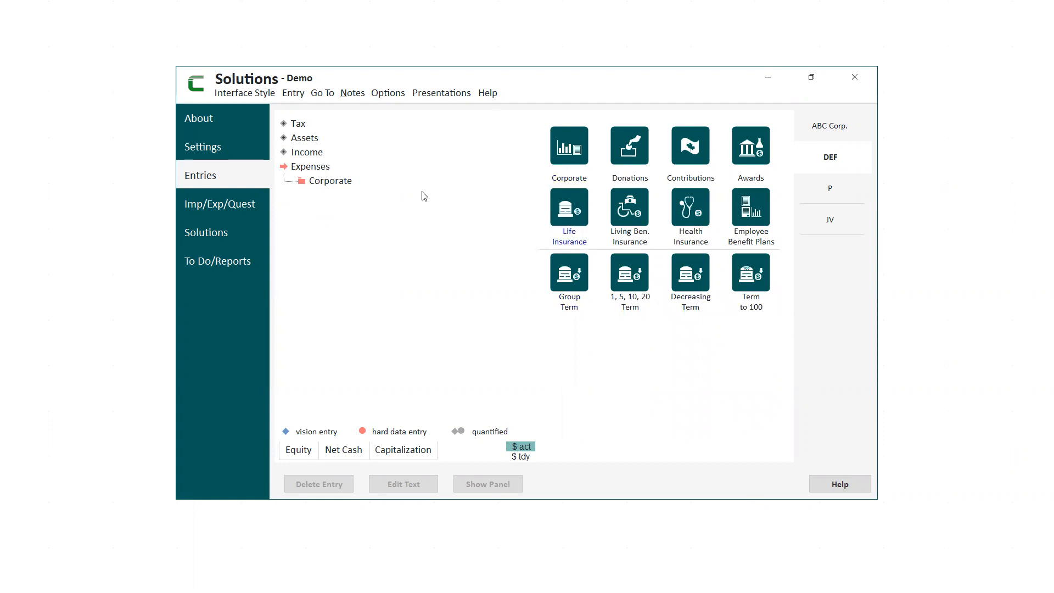
left_click(313, 140)
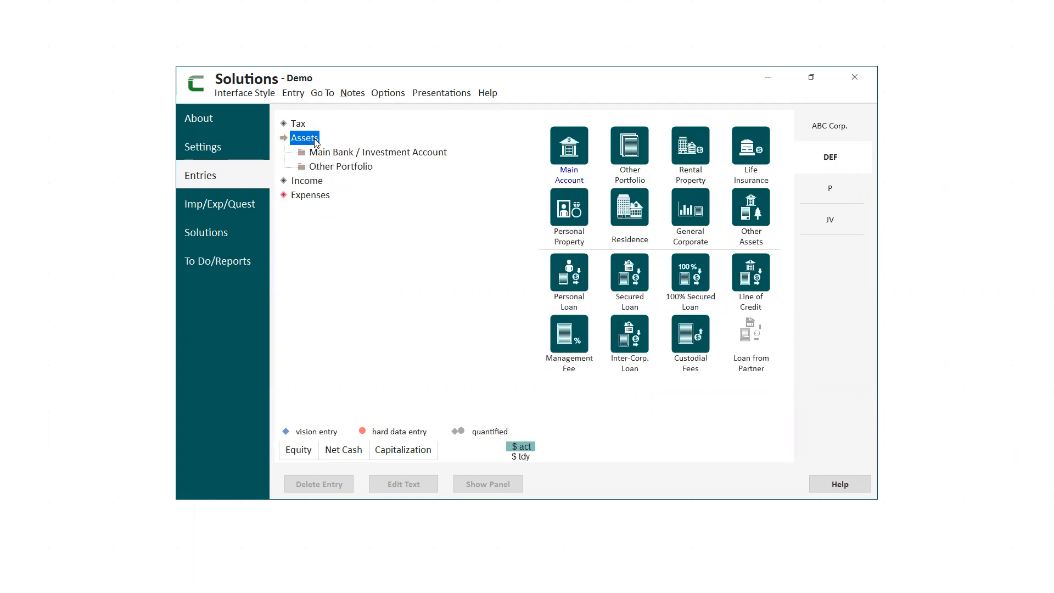
left_click(750, 149)
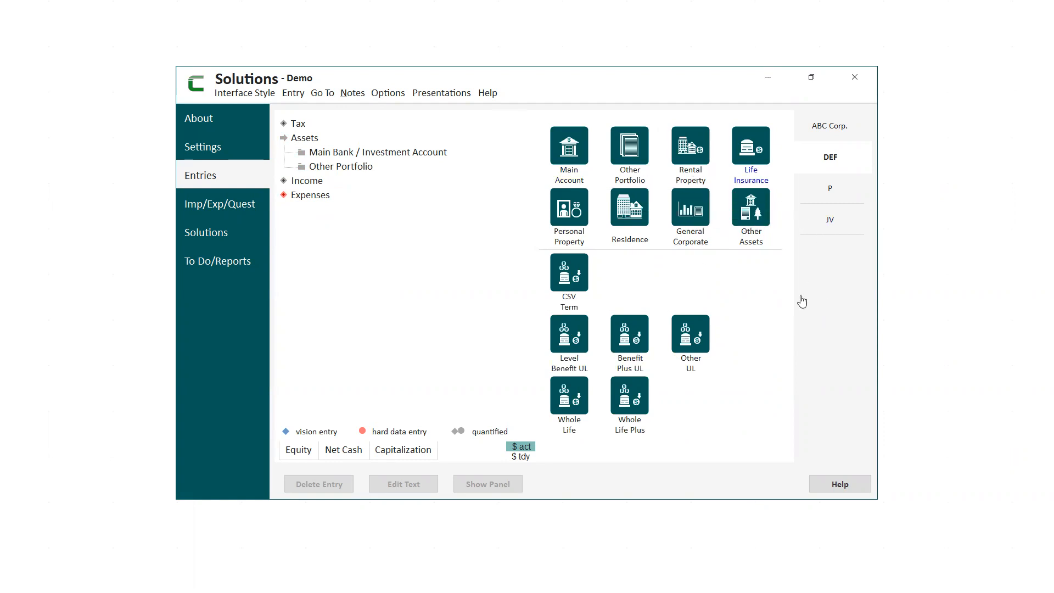
left_click(585, 244)
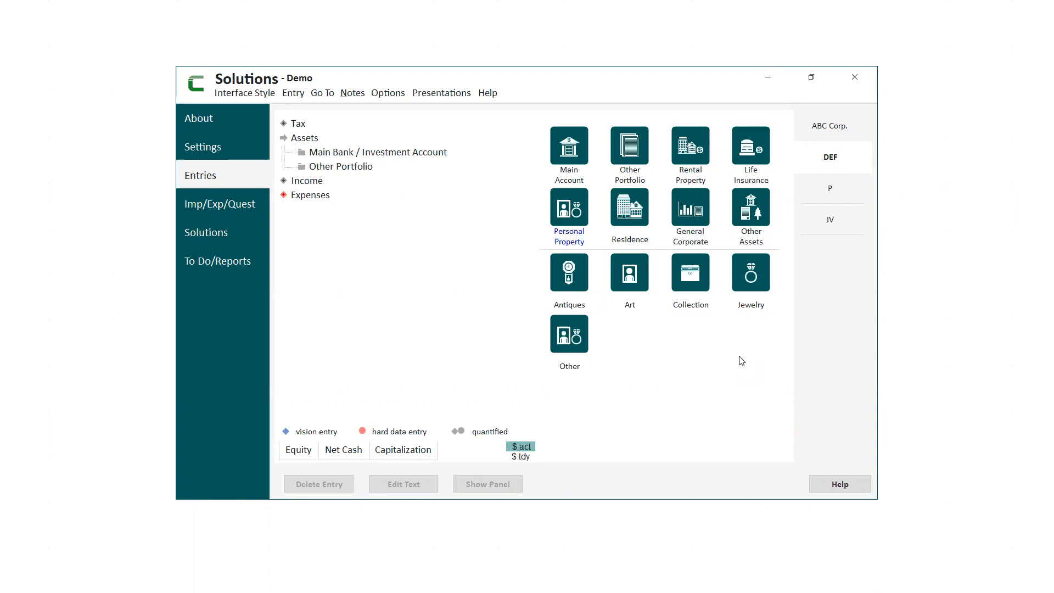
left_click(694, 236)
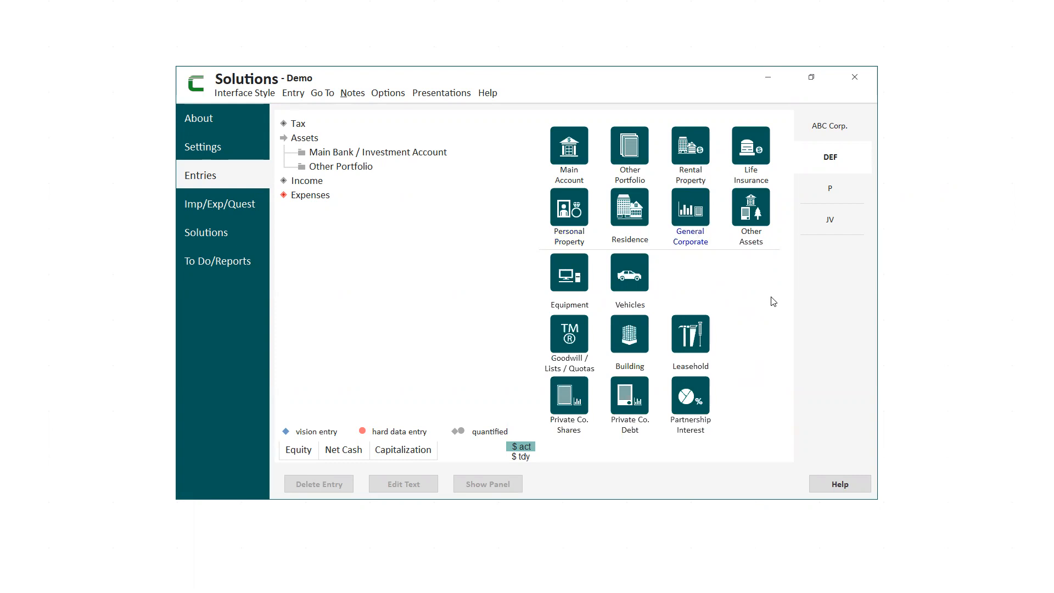
Examine the Buy/Sell/Transfer details of the DEF, Common A shares among ABC Corp.'s general corporate assets.
left_click(832, 132)
left_click(371, 184)
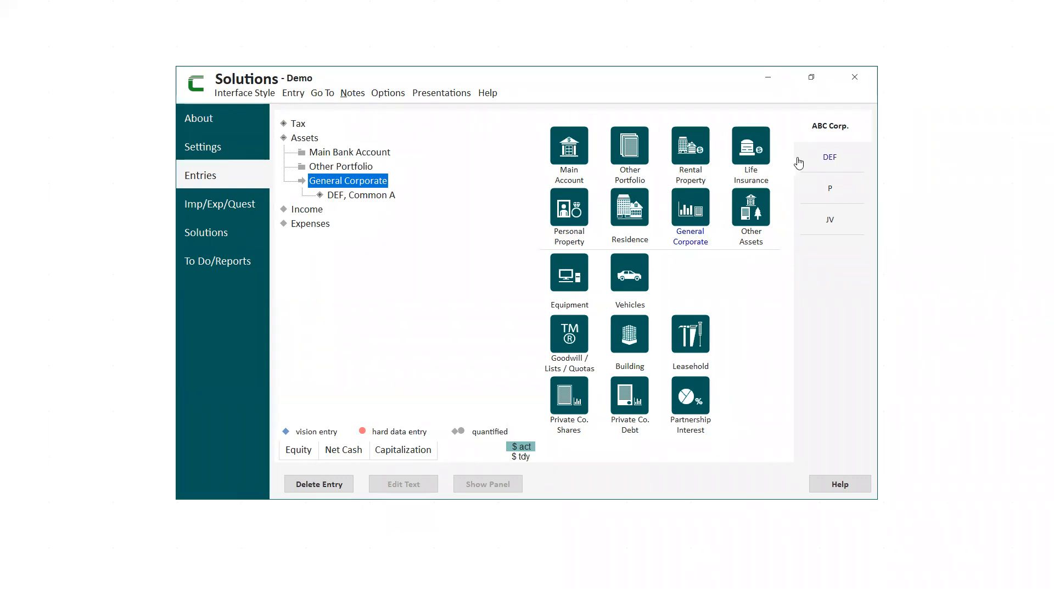
left_click(341, 196)
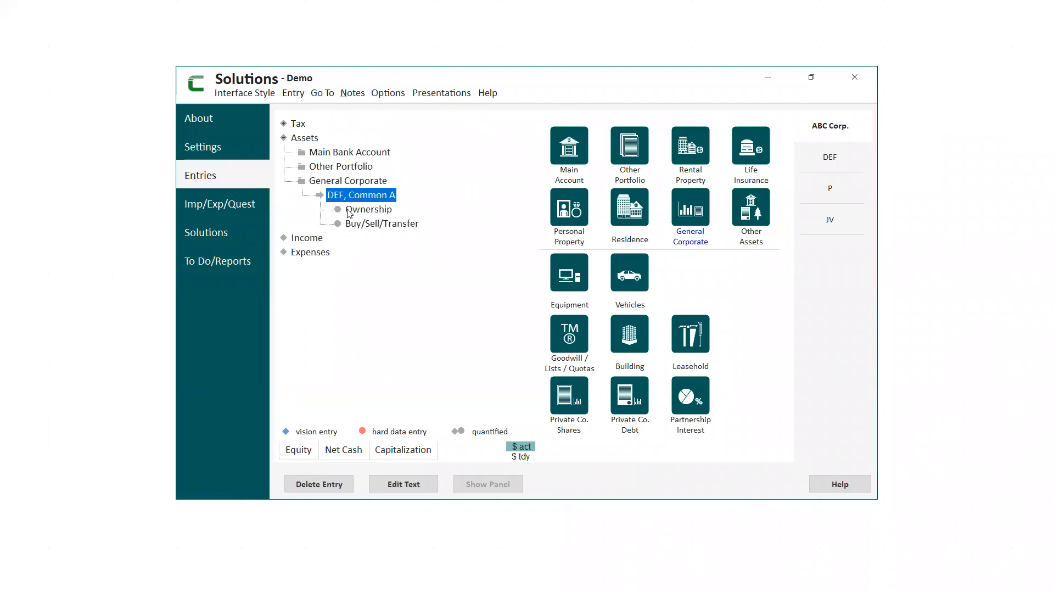
left_click(366, 224)
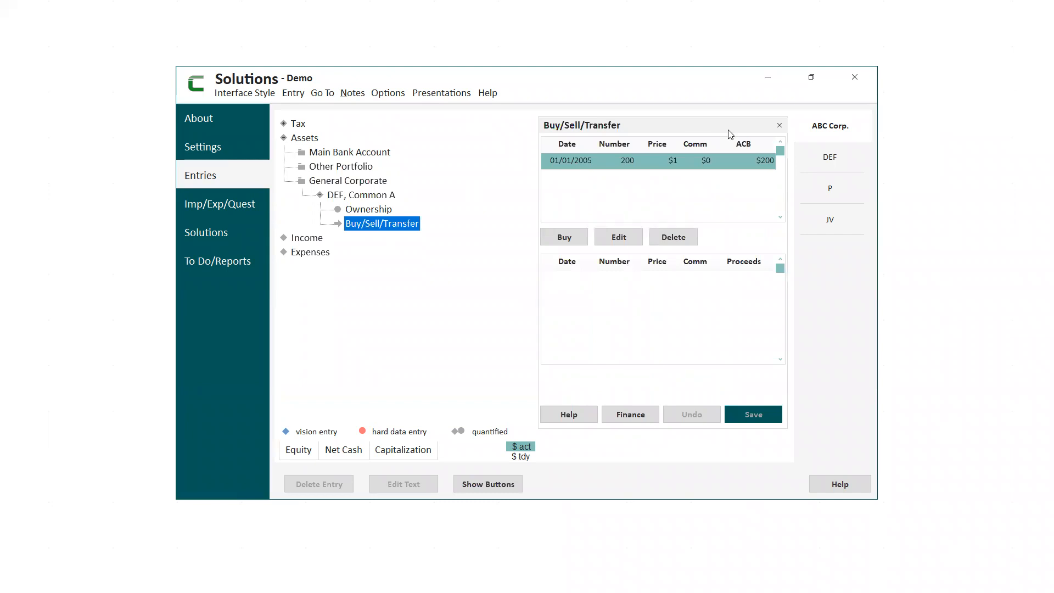
left_click(779, 125)
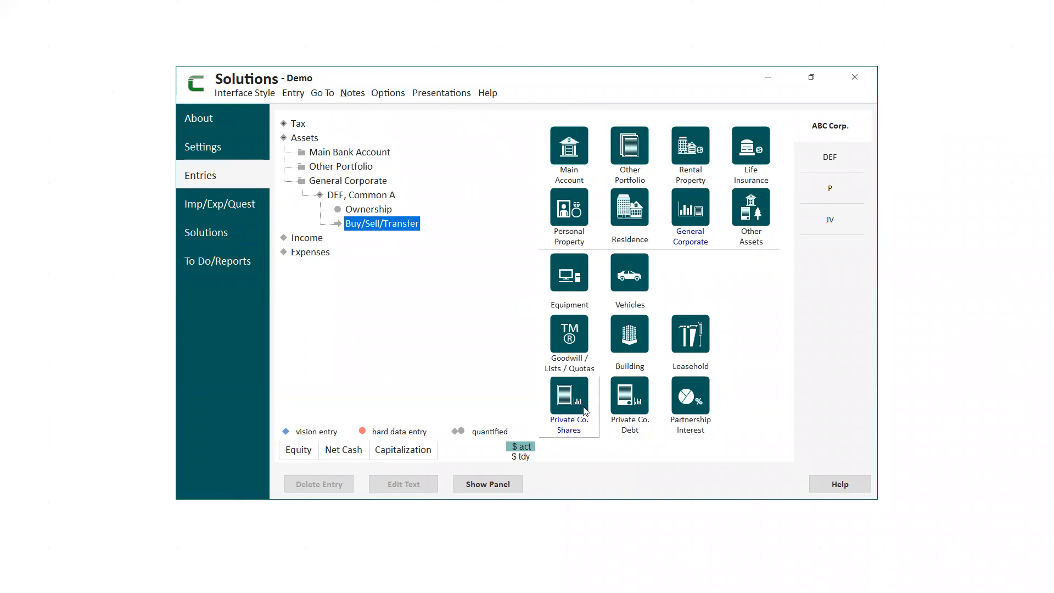
Add a private company shares entry to ABC Corp.'s other assets and delete that Private Company Investment entry again.
left_click(753, 244)
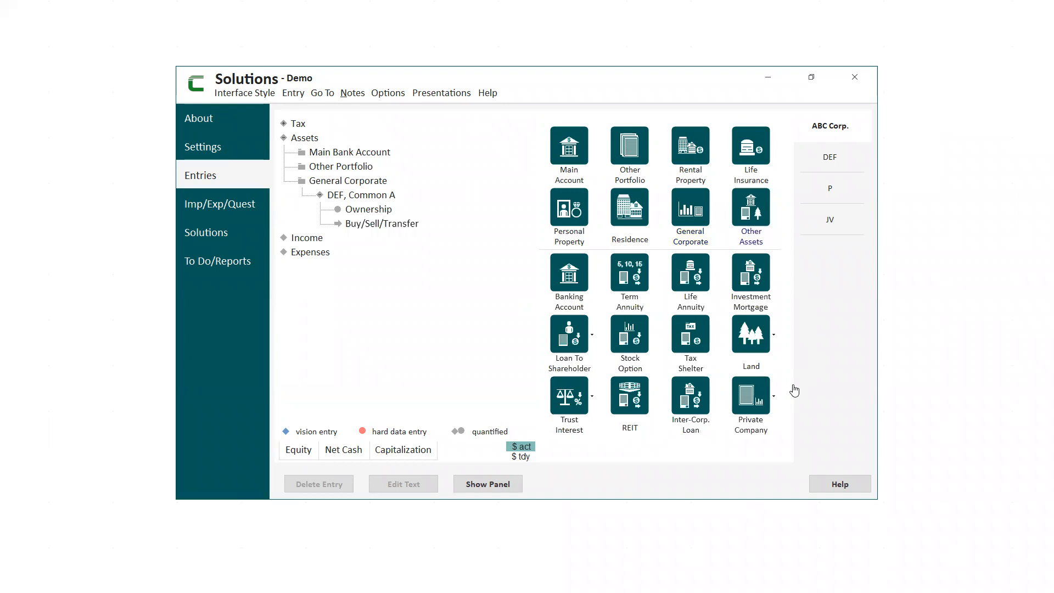
left_click(759, 407)
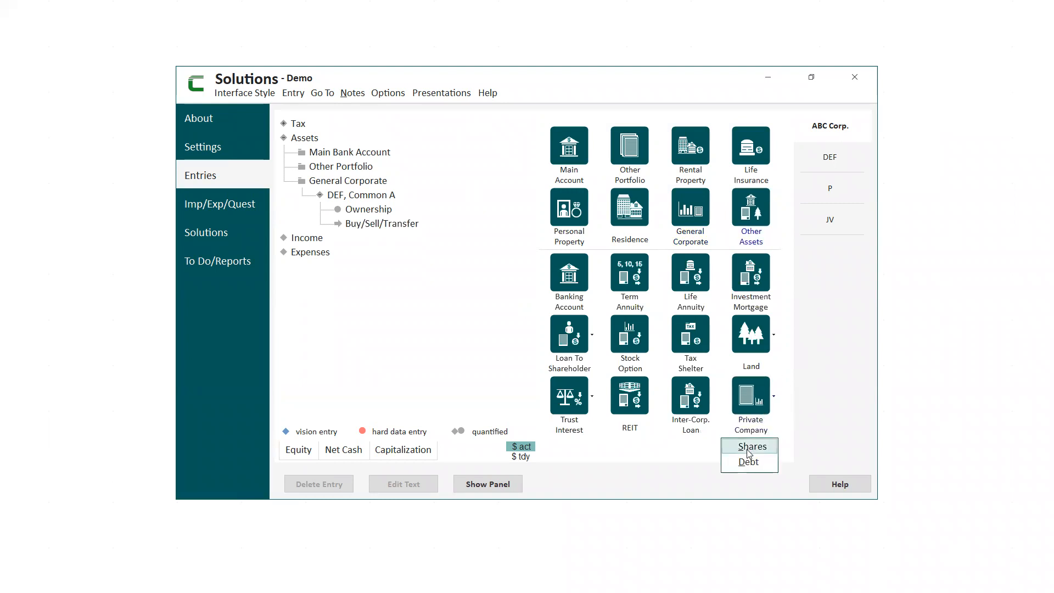
left_click(751, 446)
left_click(495, 332)
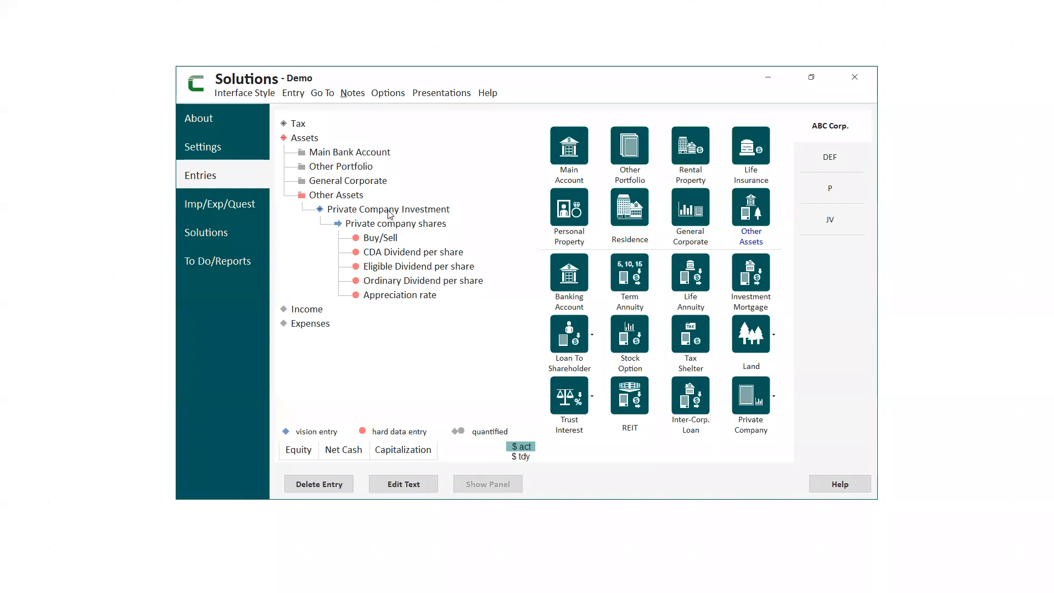
left_click(356, 211)
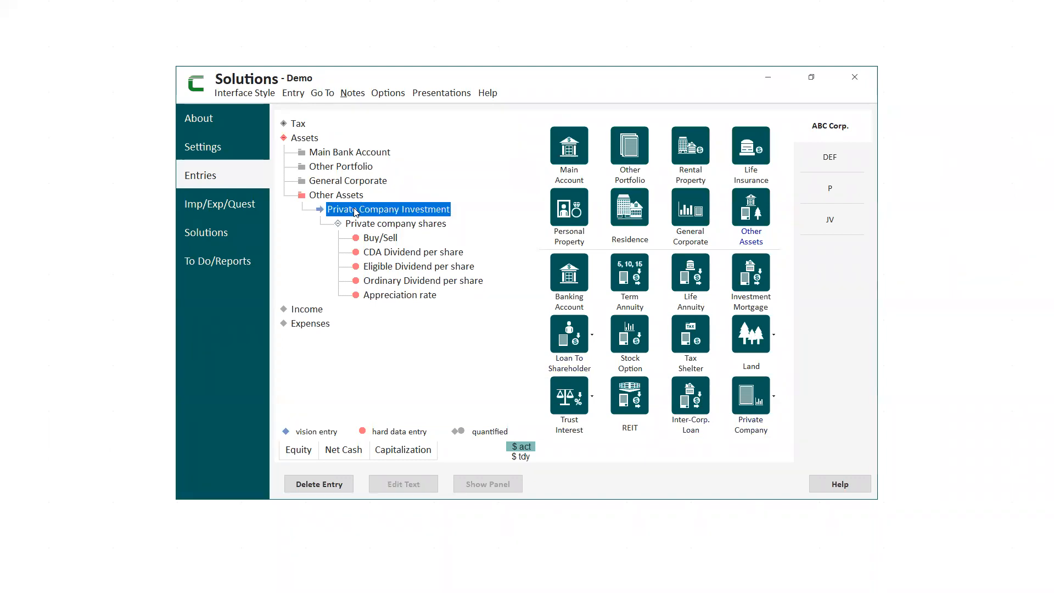
left_click(335, 485)
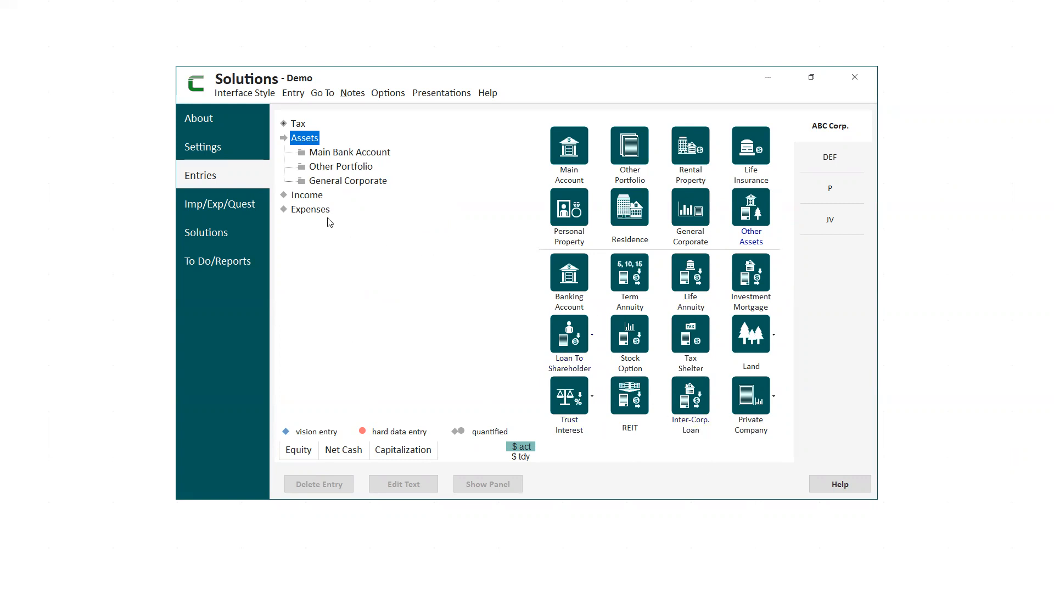
Examine the components of DEF's WidgeCo business income and the marketing options available for its corporate expenses.
left_click(836, 160)
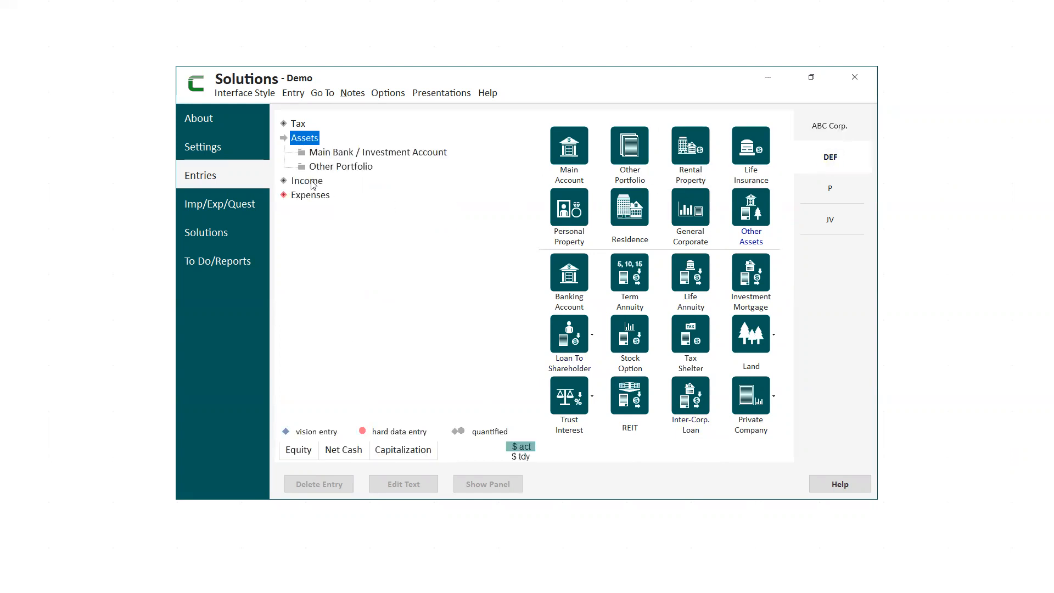
left_click(311, 181)
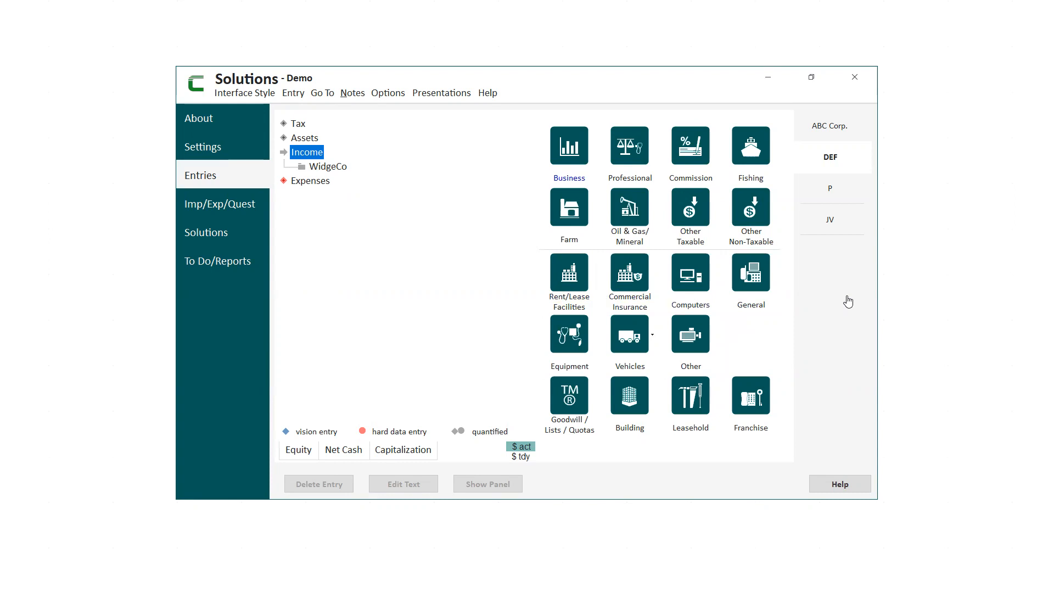
left_click(328, 168)
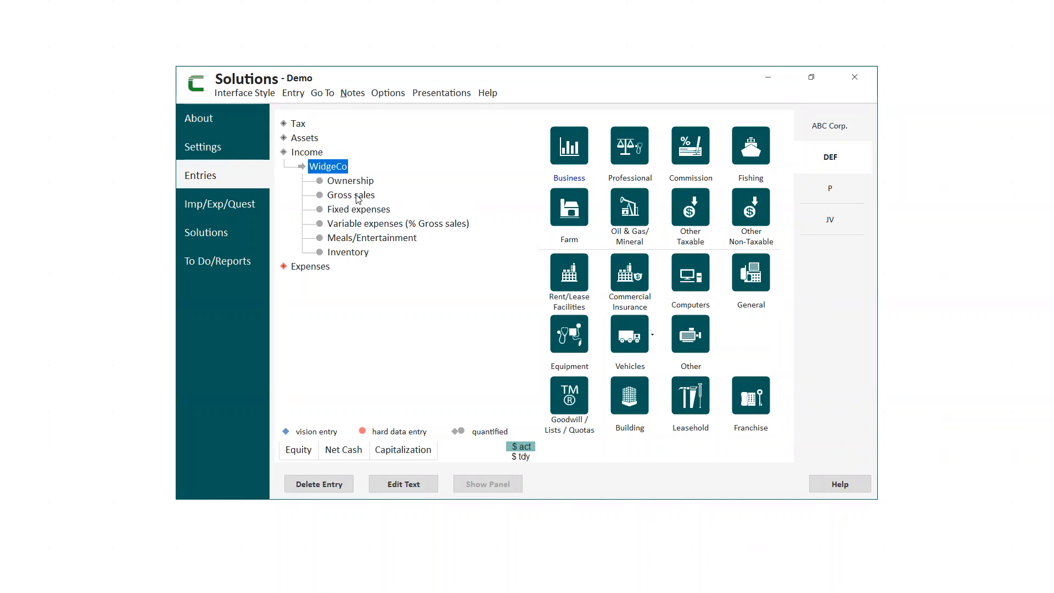
left_click(323, 269)
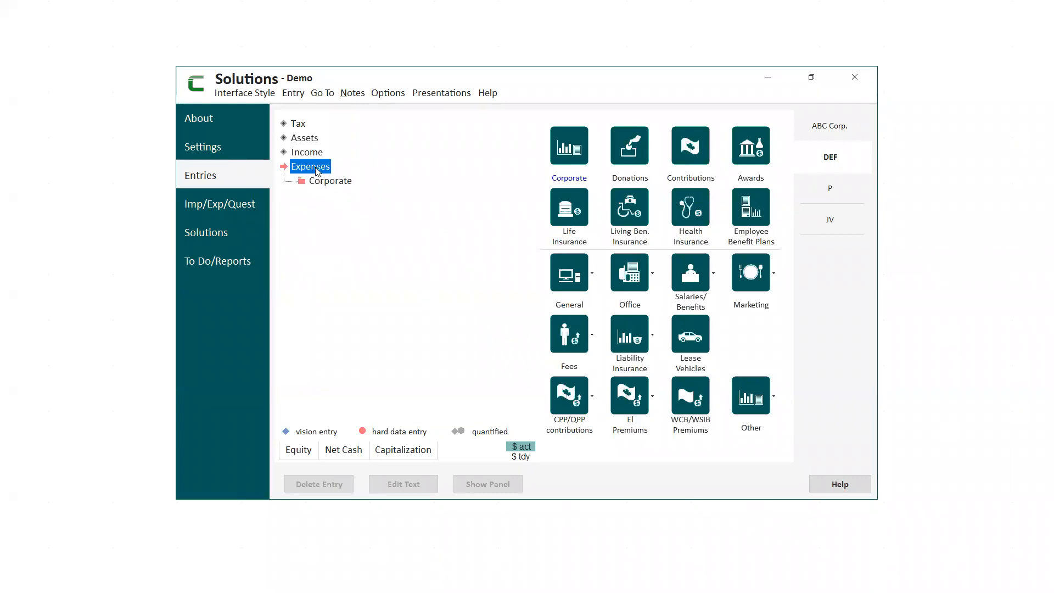
left_click(758, 297)
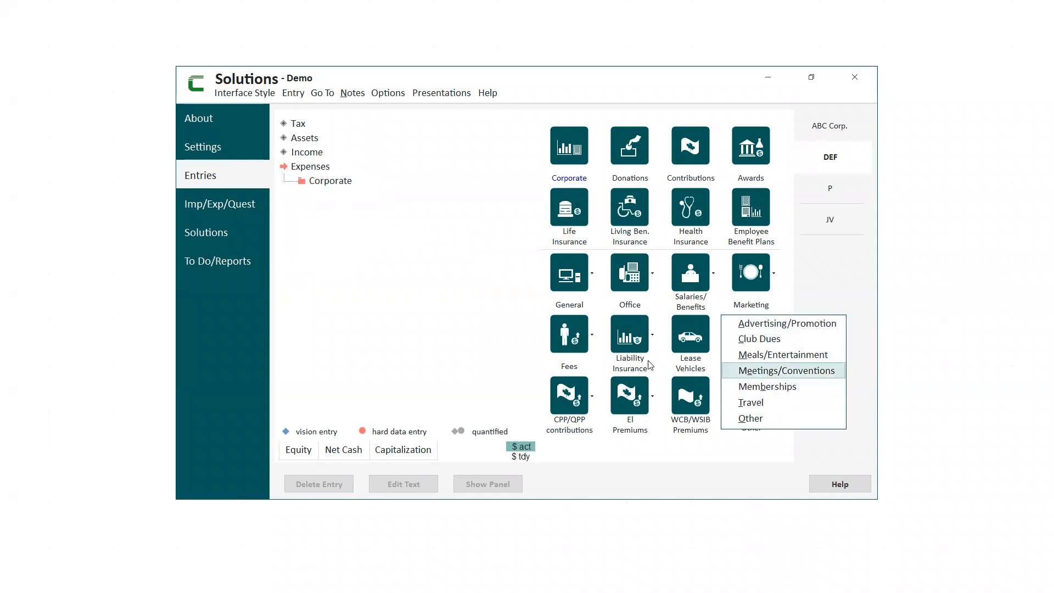
Examine the Schedule 125 expense details behind WidgeCo's fixed expenses, including the Other lines, without saving any change.
left_click(307, 154)
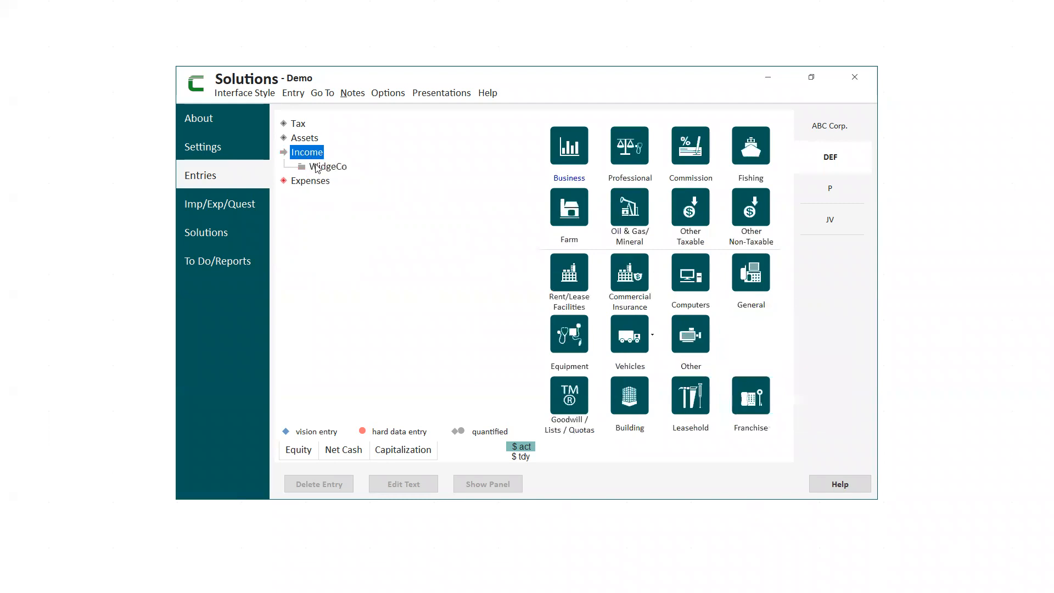
left_click(324, 167)
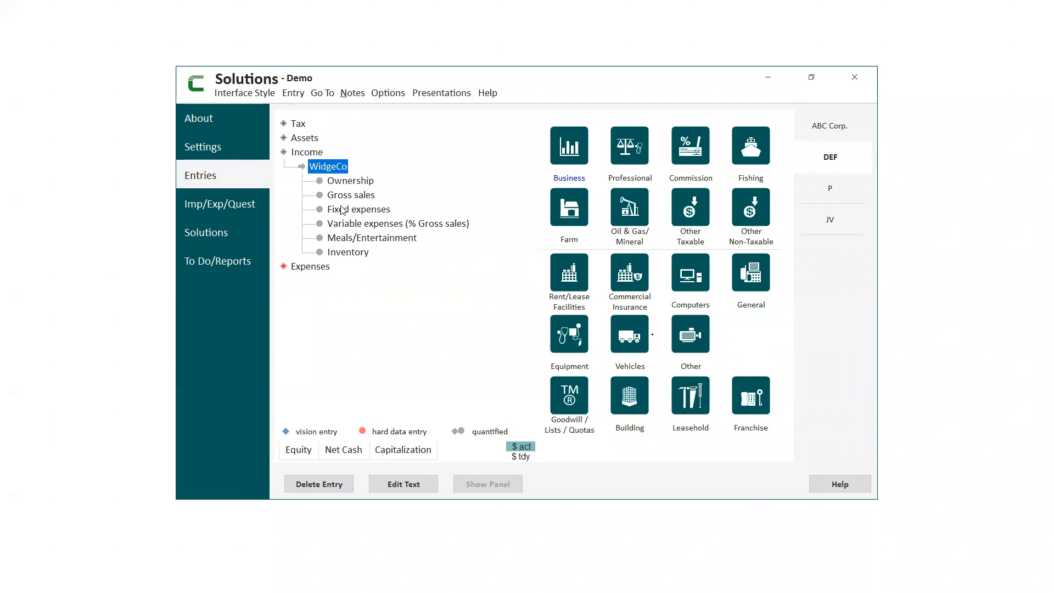
left_click(343, 210)
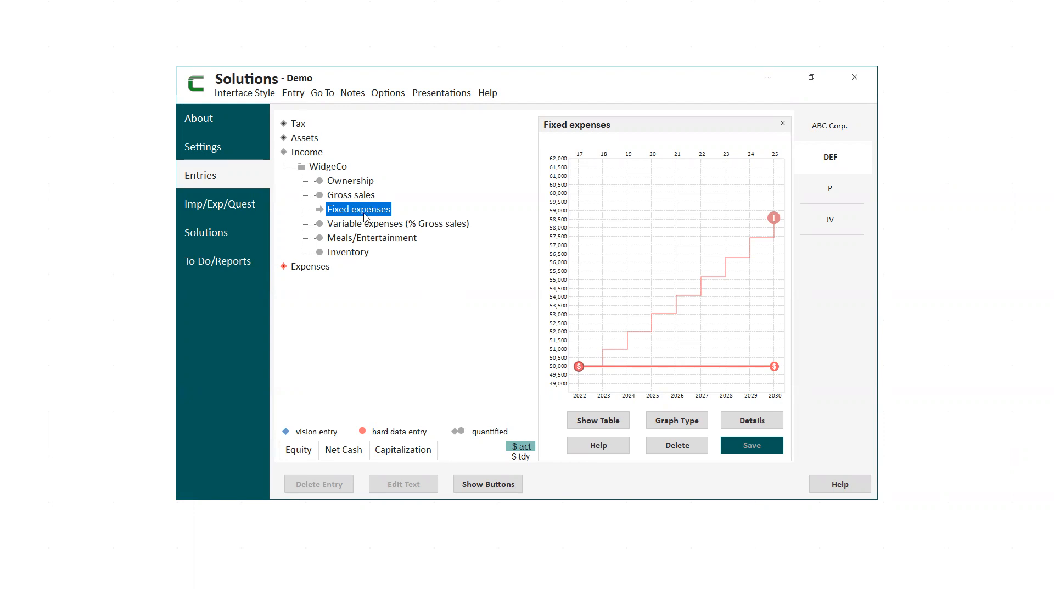
left_click(754, 421)
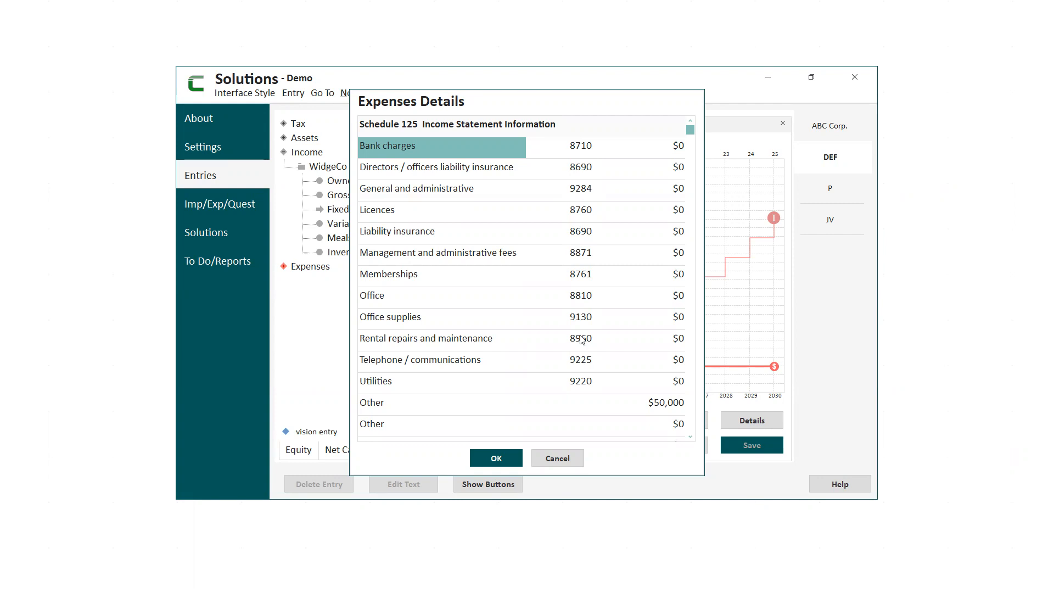
left_click(690, 436)
left_click(406, 387)
left_click(402, 384)
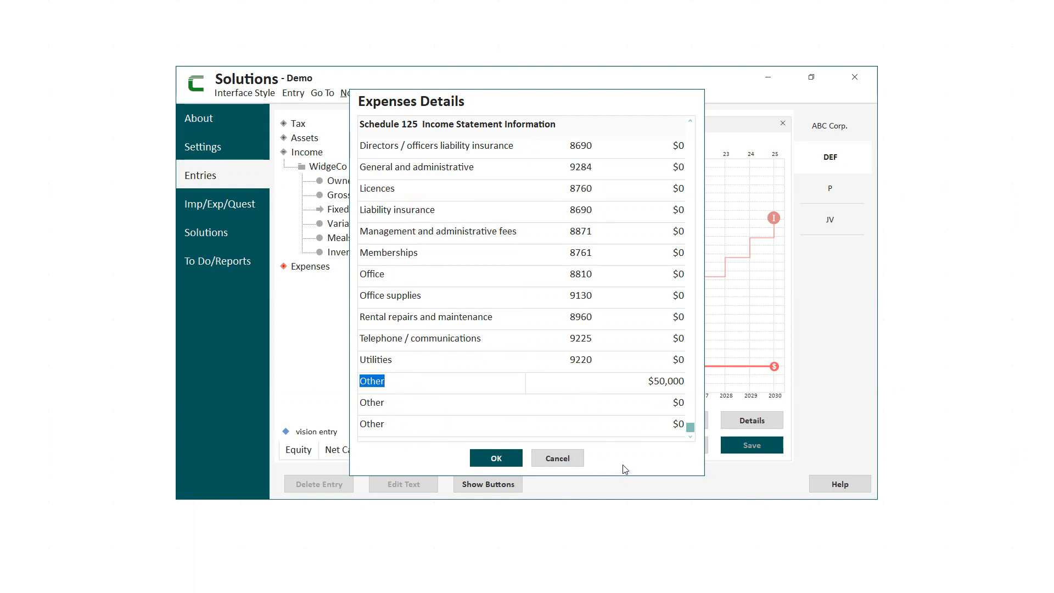
left_click(557, 457)
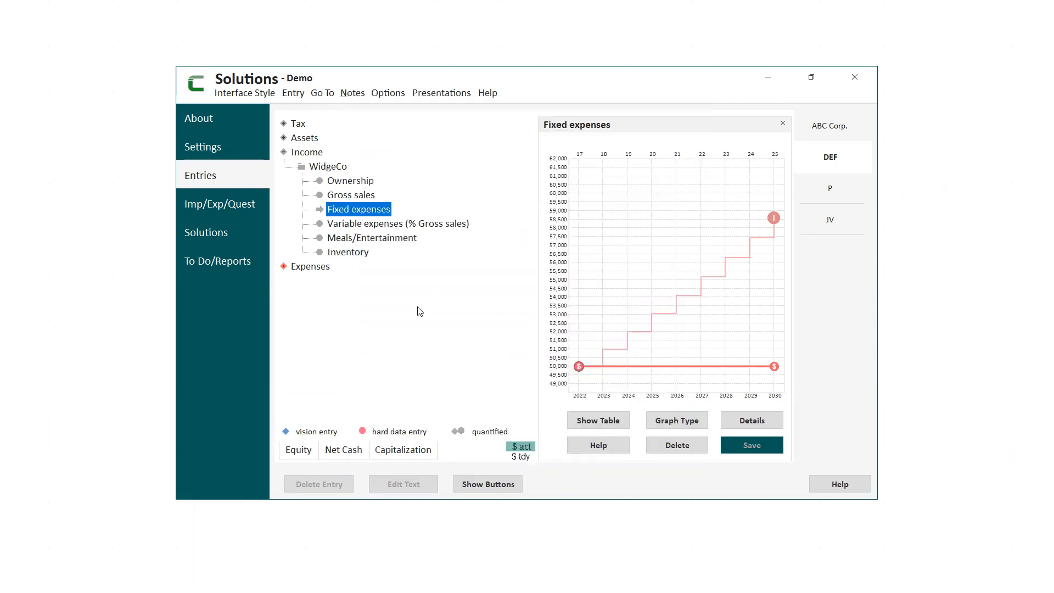
Examine the Schedule 125 expense details behind WidgeCo's variable expenses without saving any change.
left_click(365, 225)
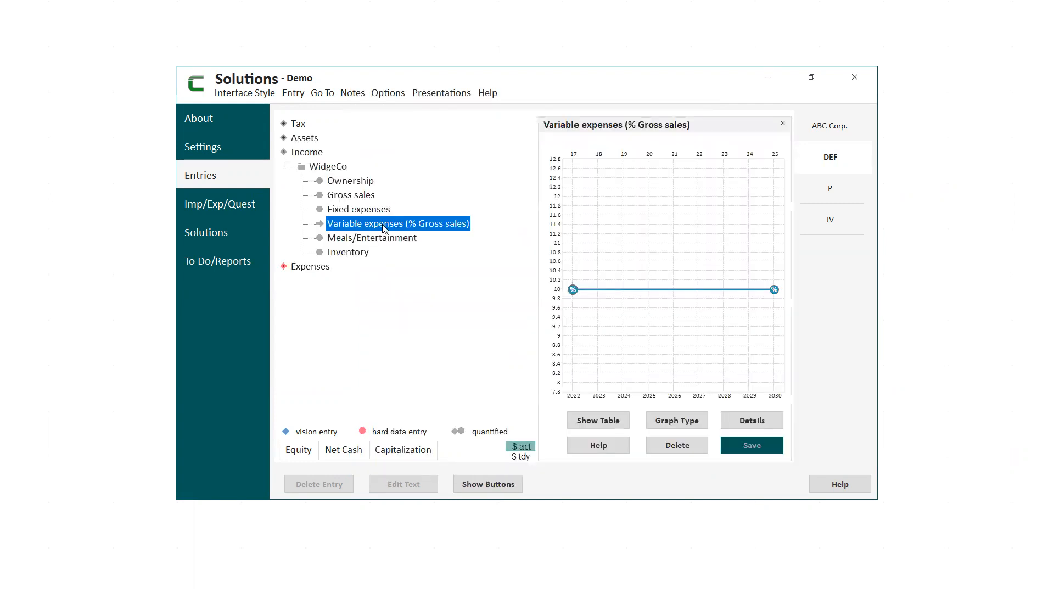
left_click(752, 421)
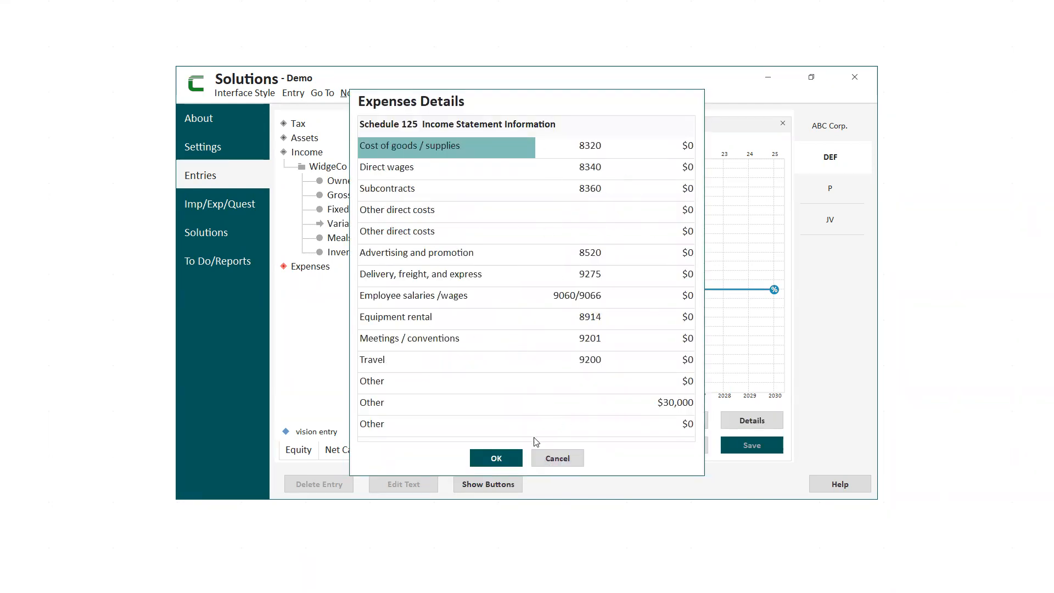
left_click(557, 459)
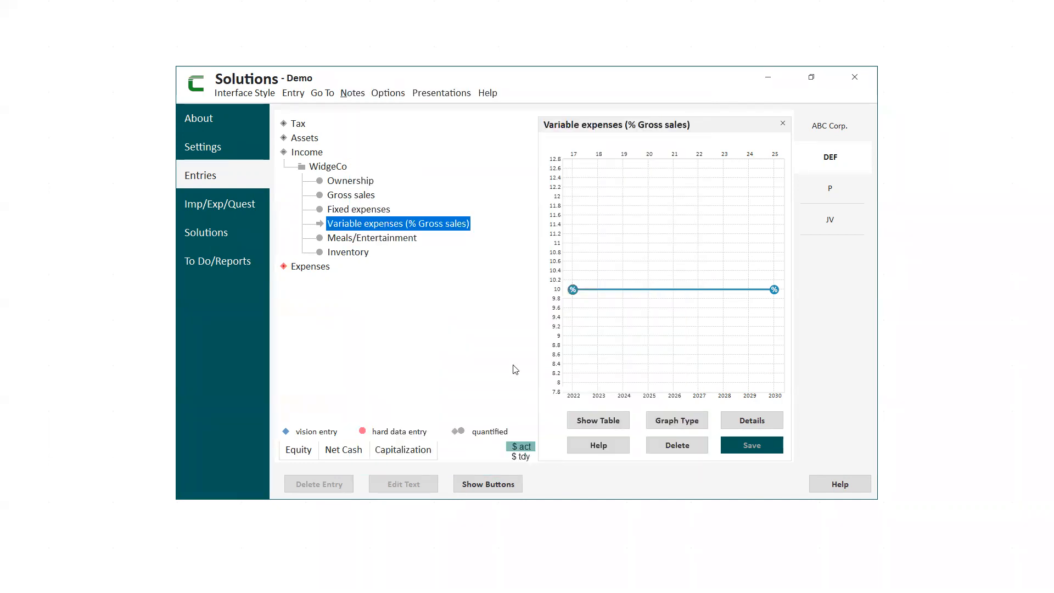
Examine the Marketing and Fees options available for DEF's expenses without adding an entry.
left_click(315, 271)
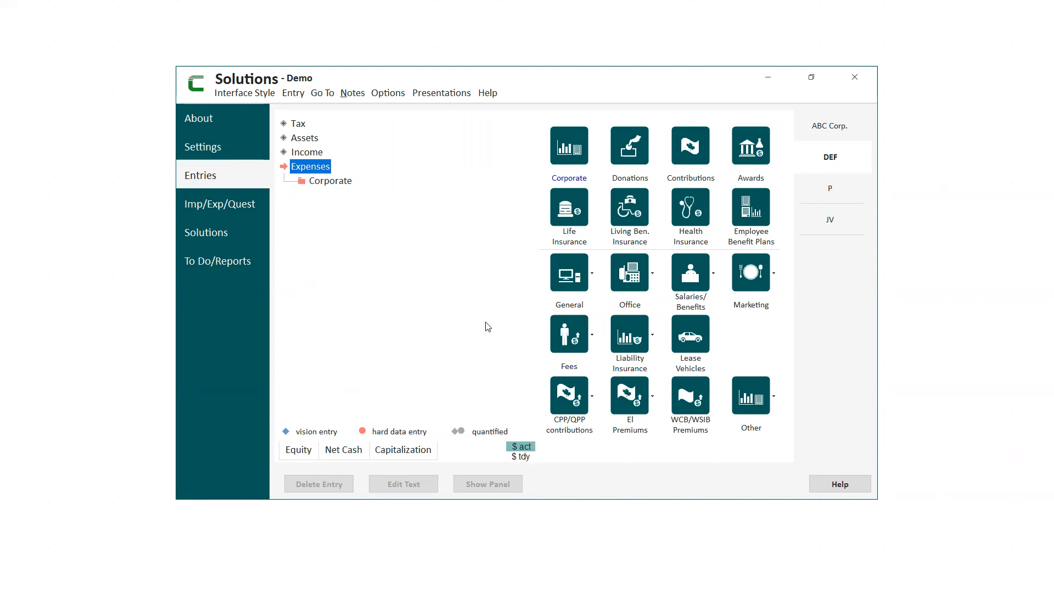
left_click(753, 301)
left_click(825, 294)
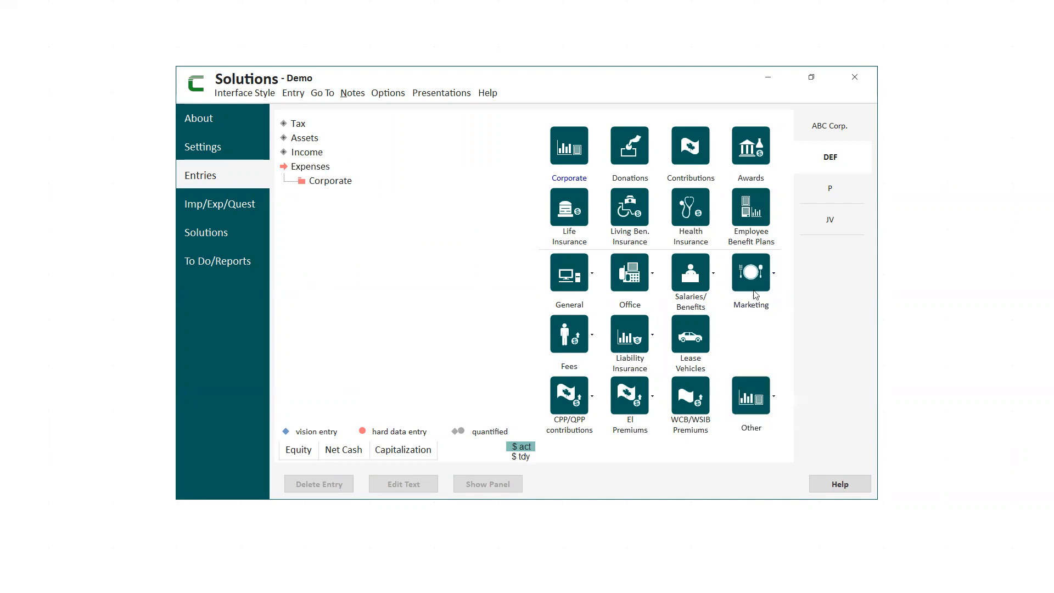
left_click(569, 348)
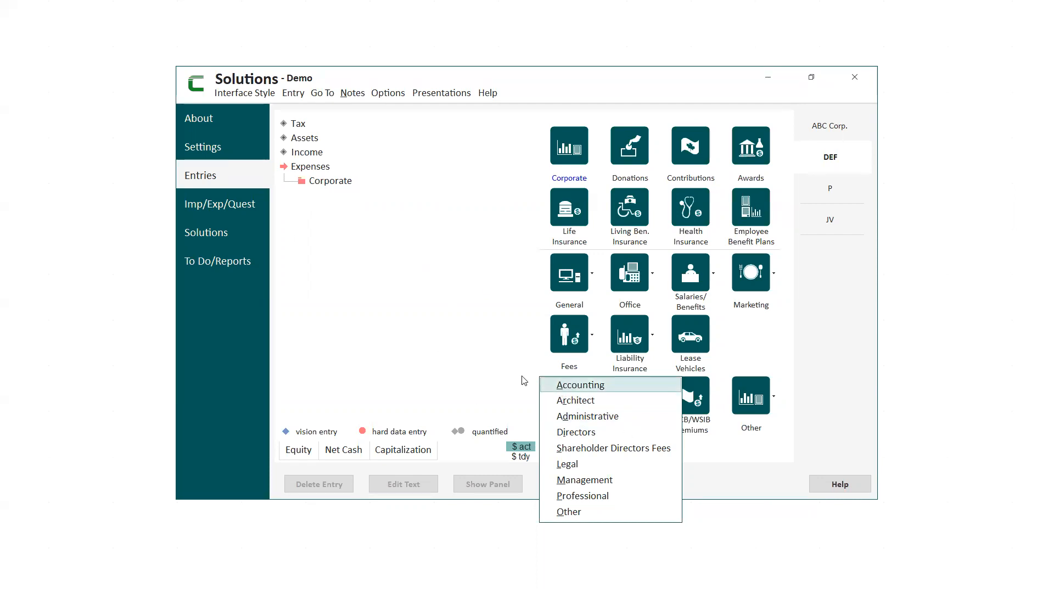
left_click(409, 354)
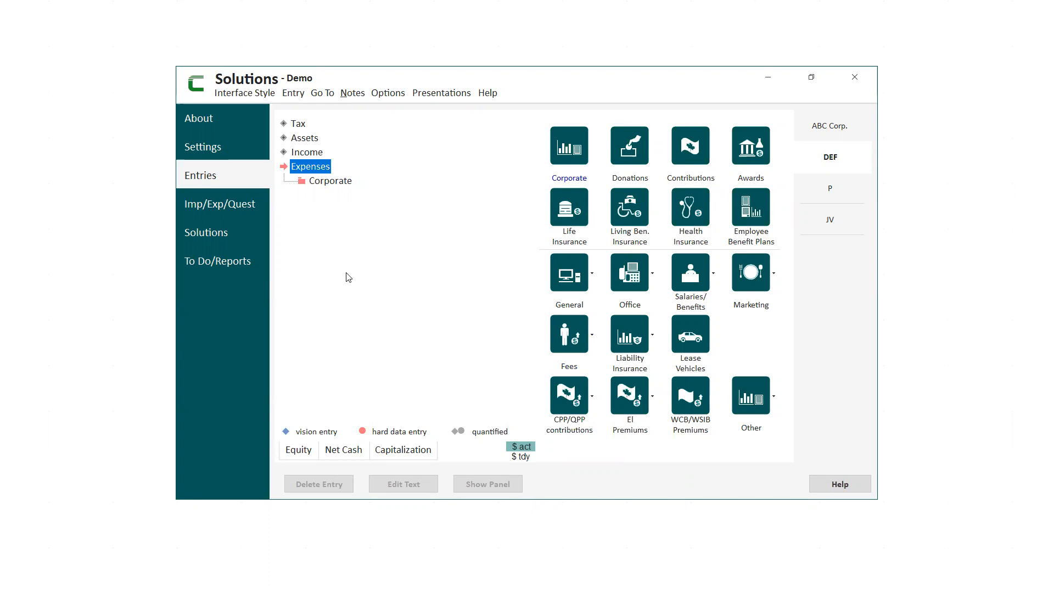
Examine the Demo solution's annual net cash flow for DEF as an expanded graph and full-screen table, then its equity graph.
left_click(215, 240)
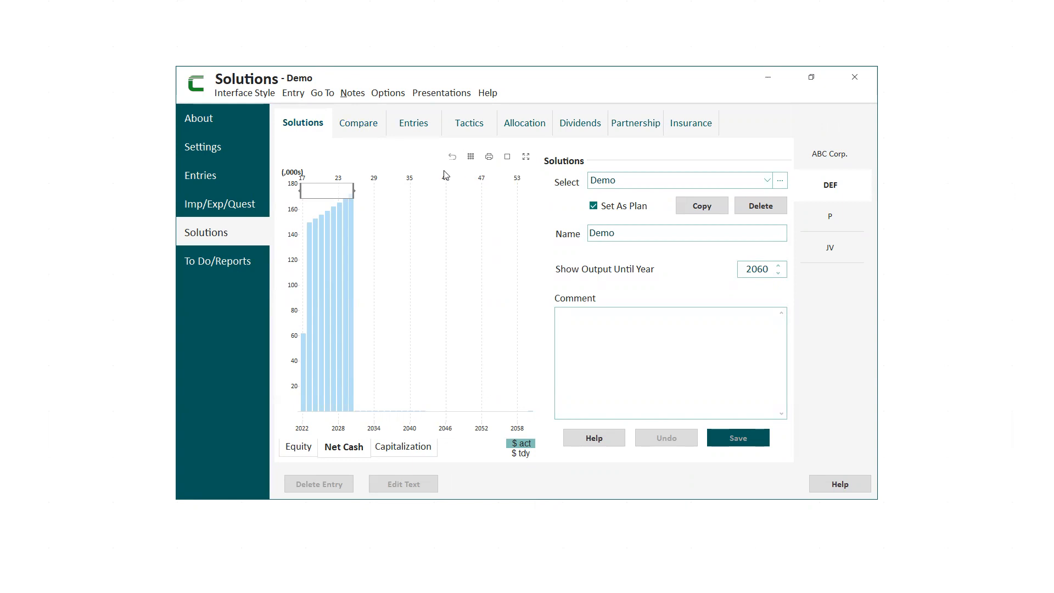
left_click(508, 159)
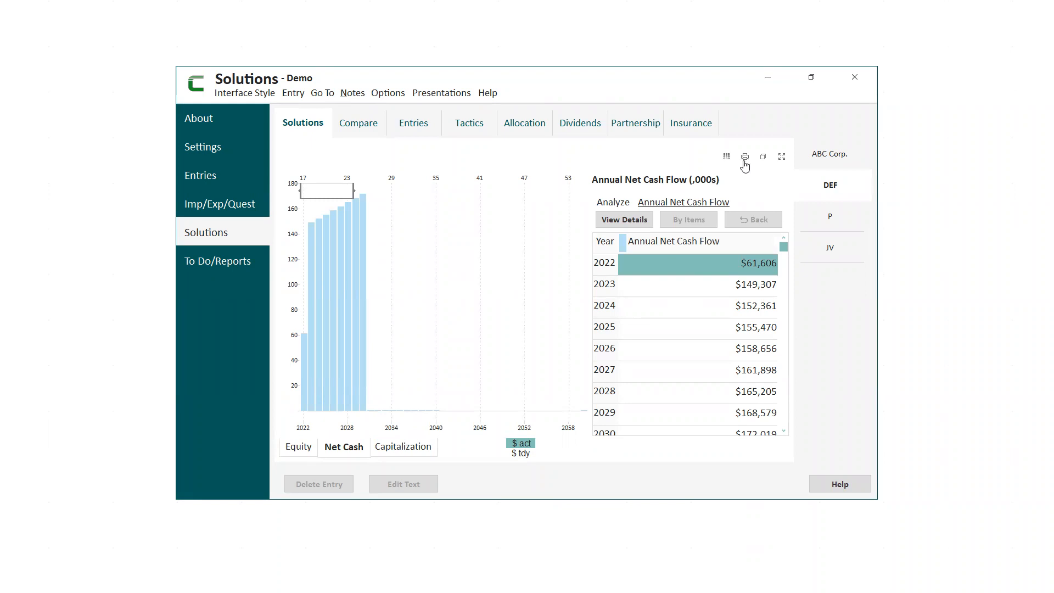
left_click(727, 157)
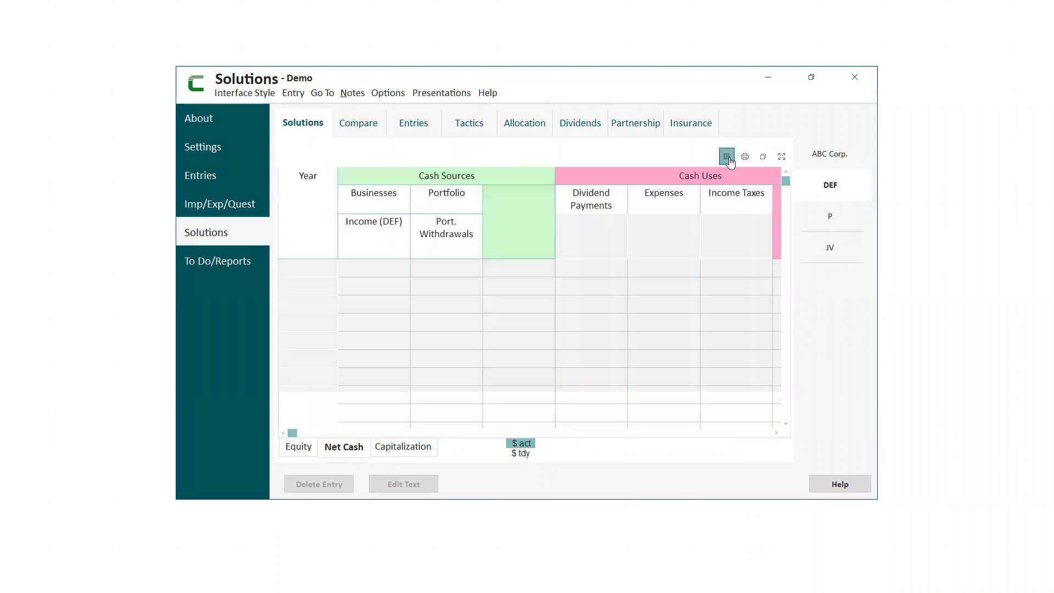
left_click(781, 157)
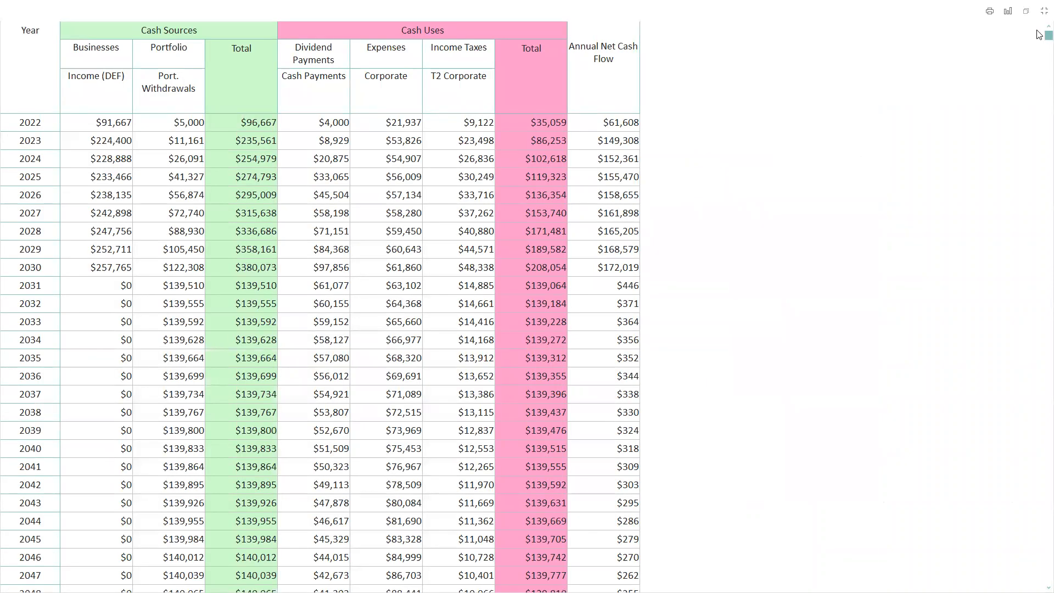
left_click(1041, 12)
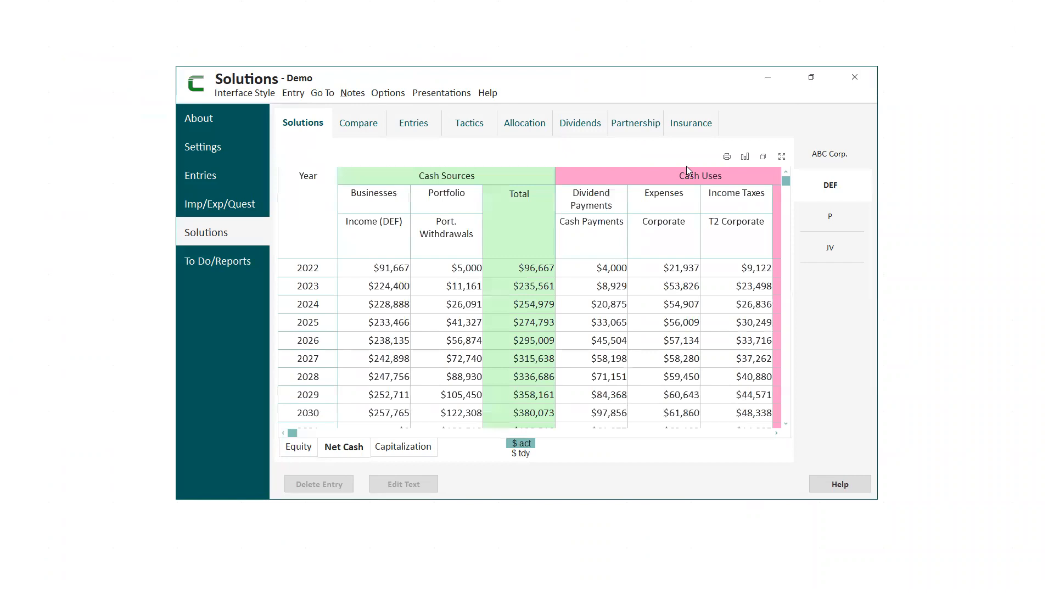
left_click(745, 158)
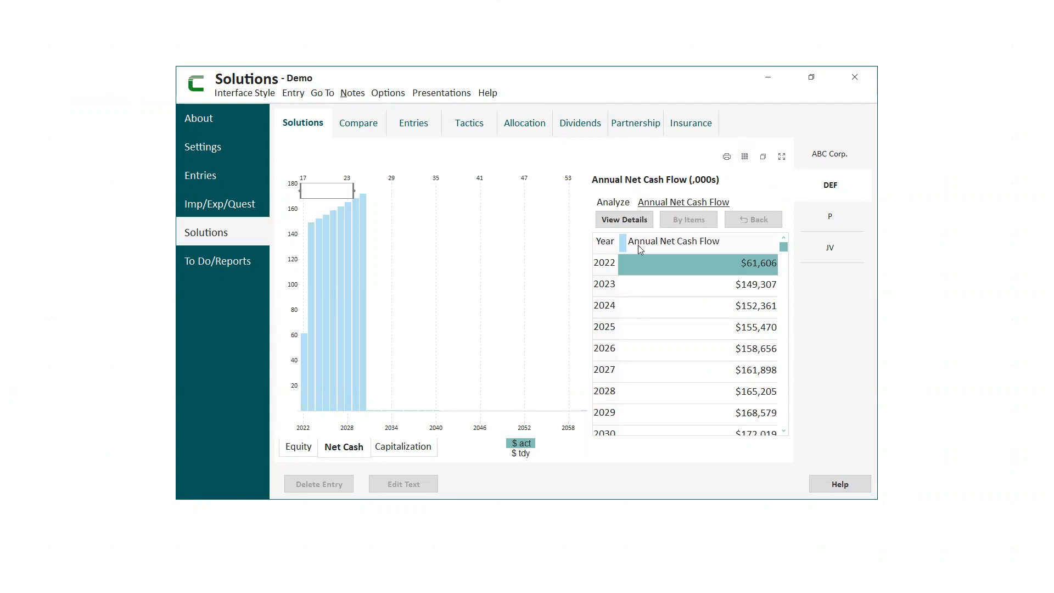
left_click(293, 450)
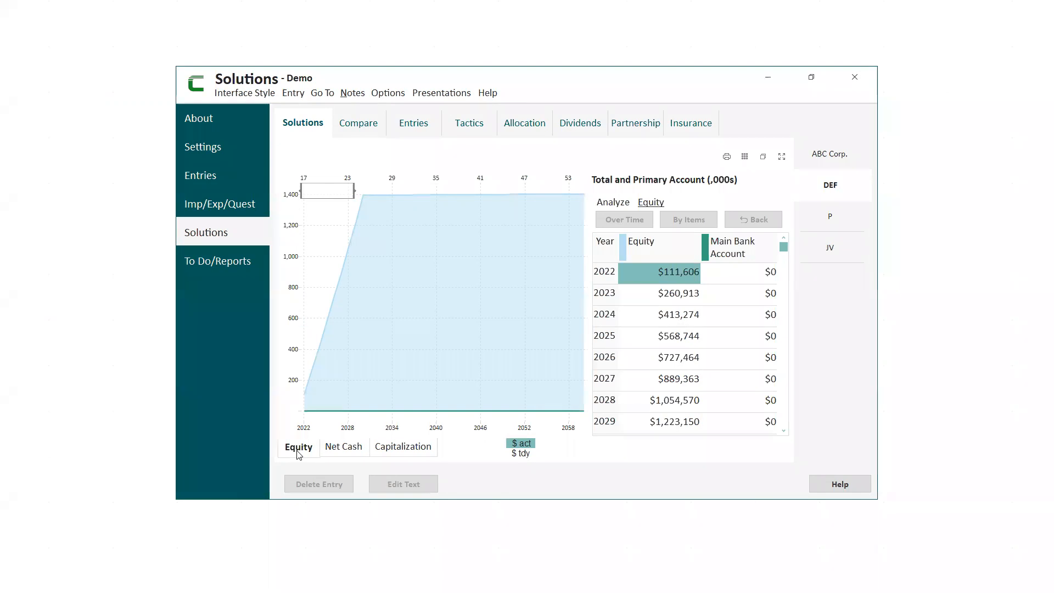
Examine ABC Corp.'s equity and annual net cash flow, including the 2023 sources and uses.
left_click(835, 160)
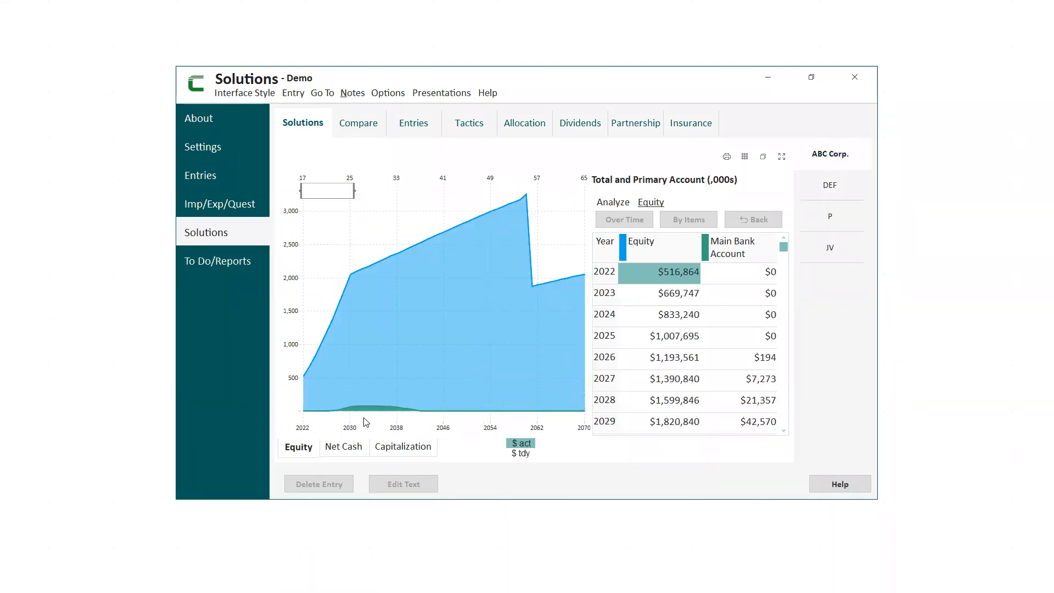
left_click(335, 447)
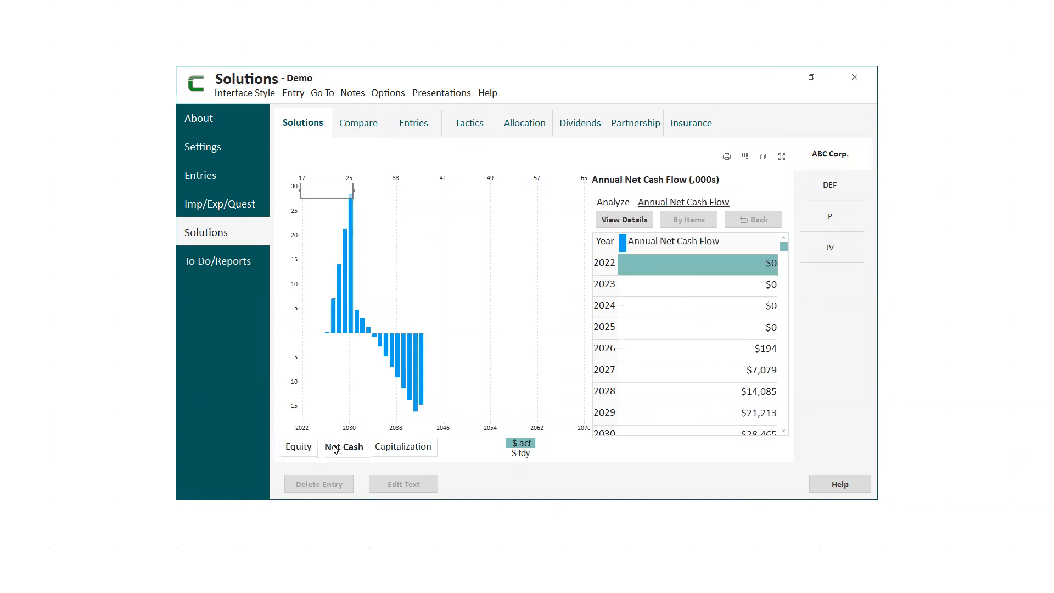
double_click(701, 292)
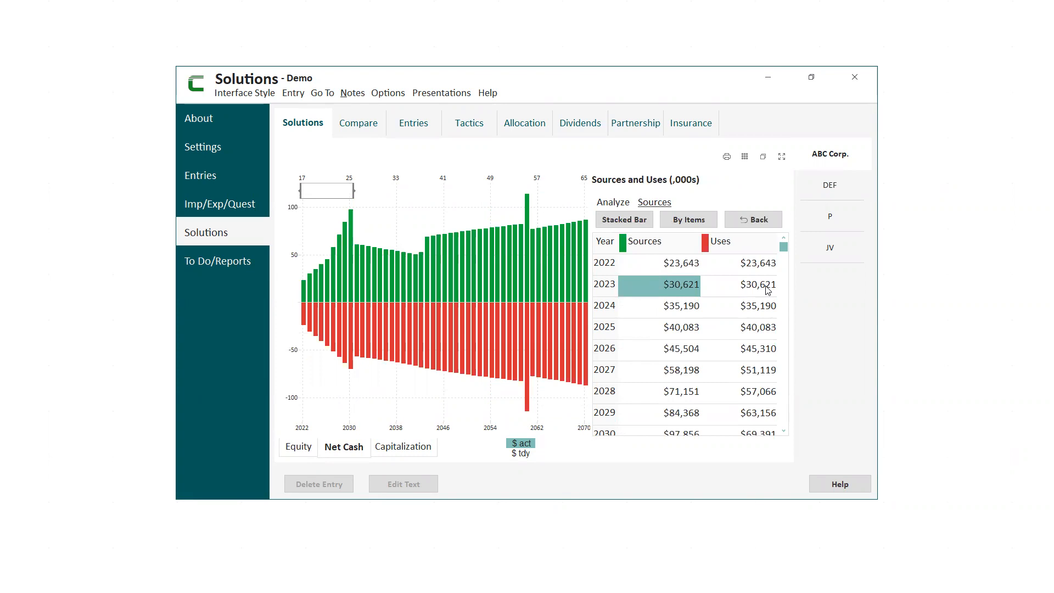
Start a Redeem/Retract Existing Shares entry for the Preferred shares in ABC Corp.'s capital changes, with the capitalization table displayed.
left_click(468, 125)
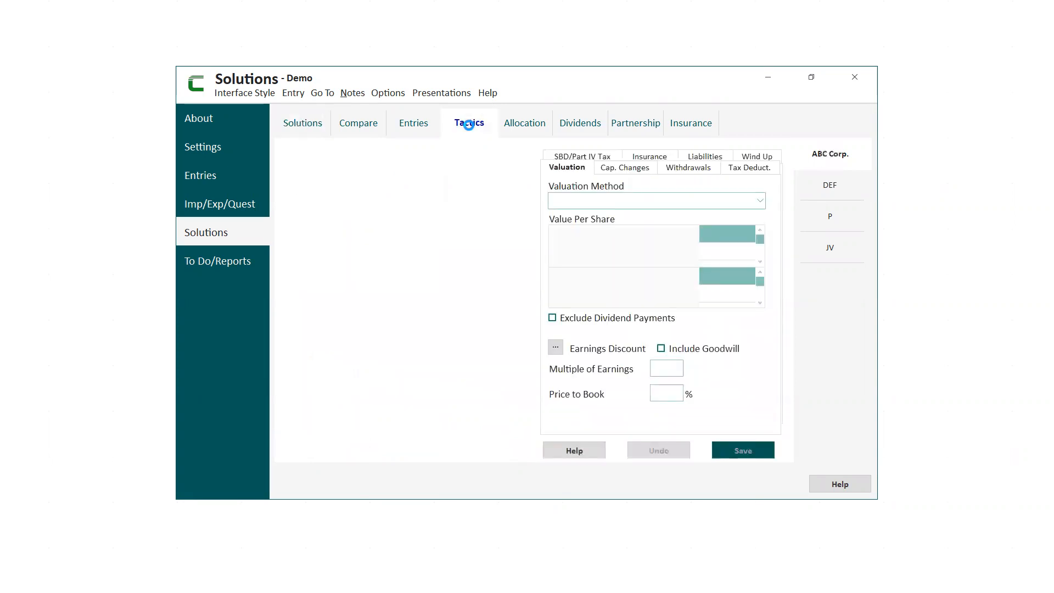
left_click(391, 448)
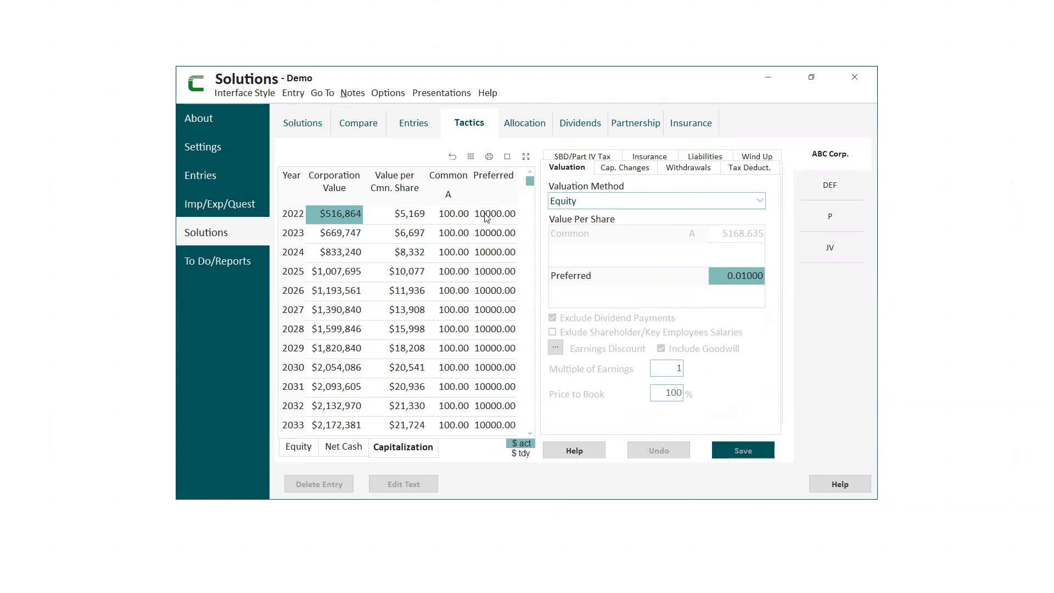
left_click(635, 170)
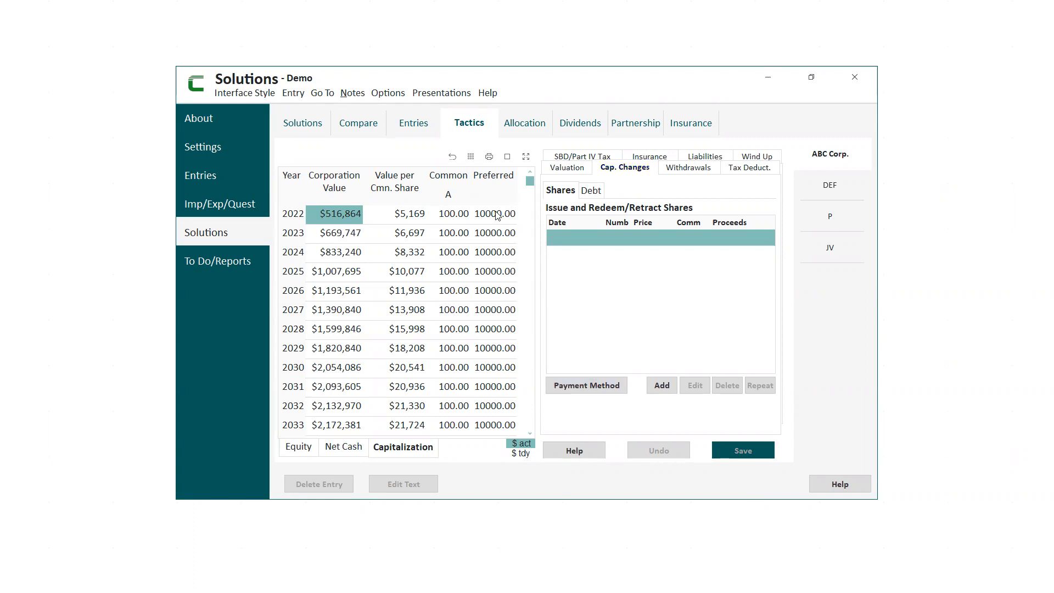
left_click(663, 385)
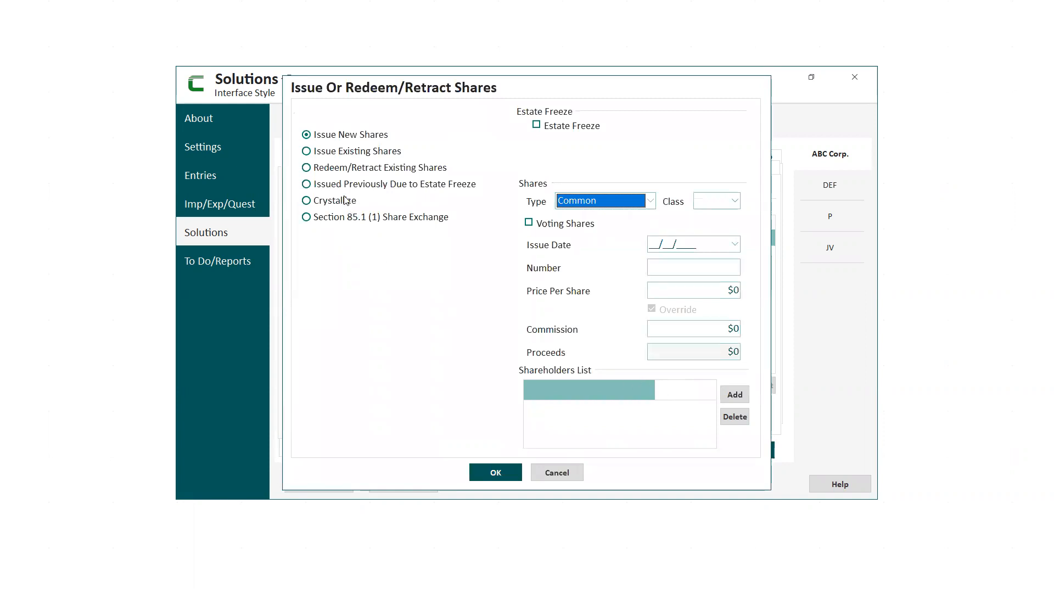
left_click(307, 168)
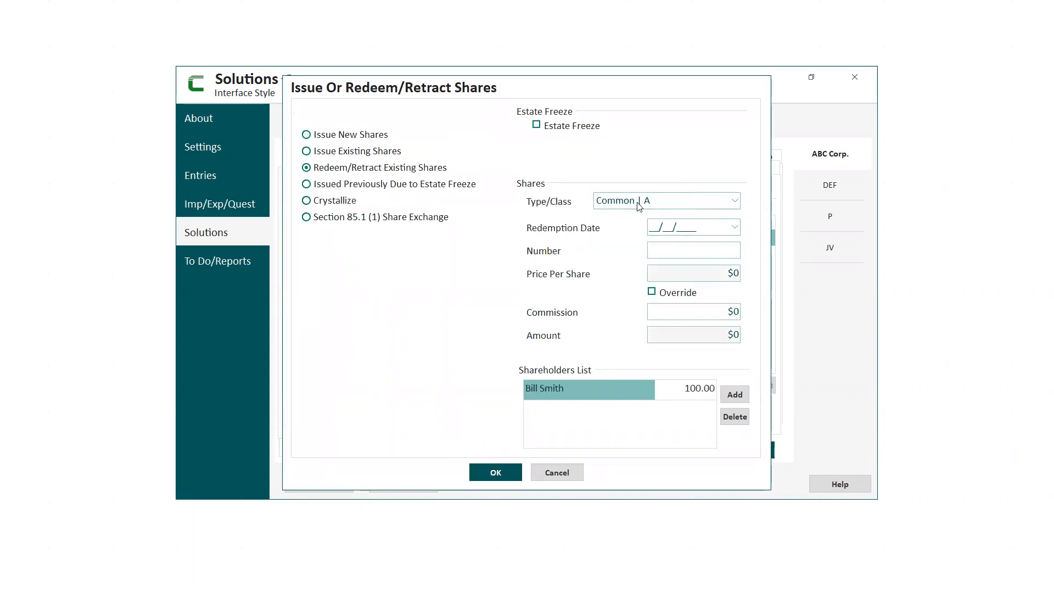
left_click(734, 202)
left_click(637, 229)
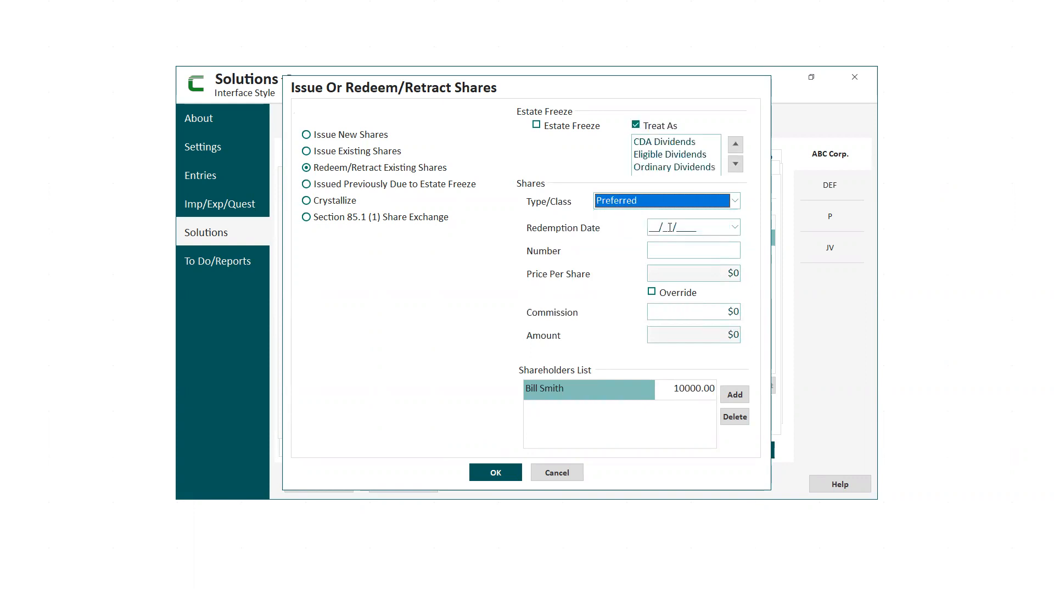
Set the preferred share redemption date to 01/01/2023 and the number of shares to 1000.
left_click_drag(698, 226, 625, 230)
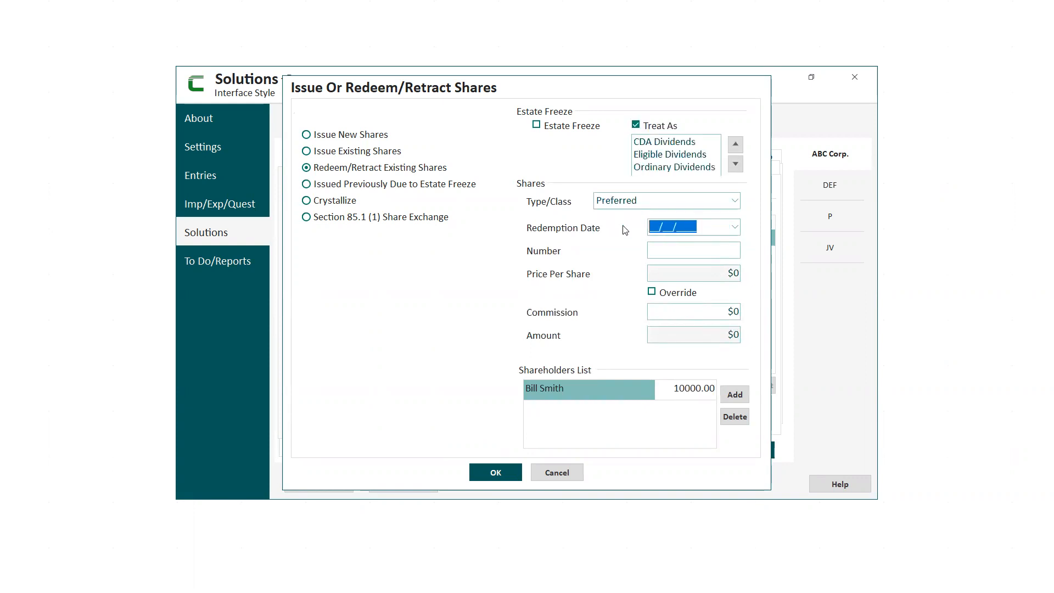
type("01/012023")
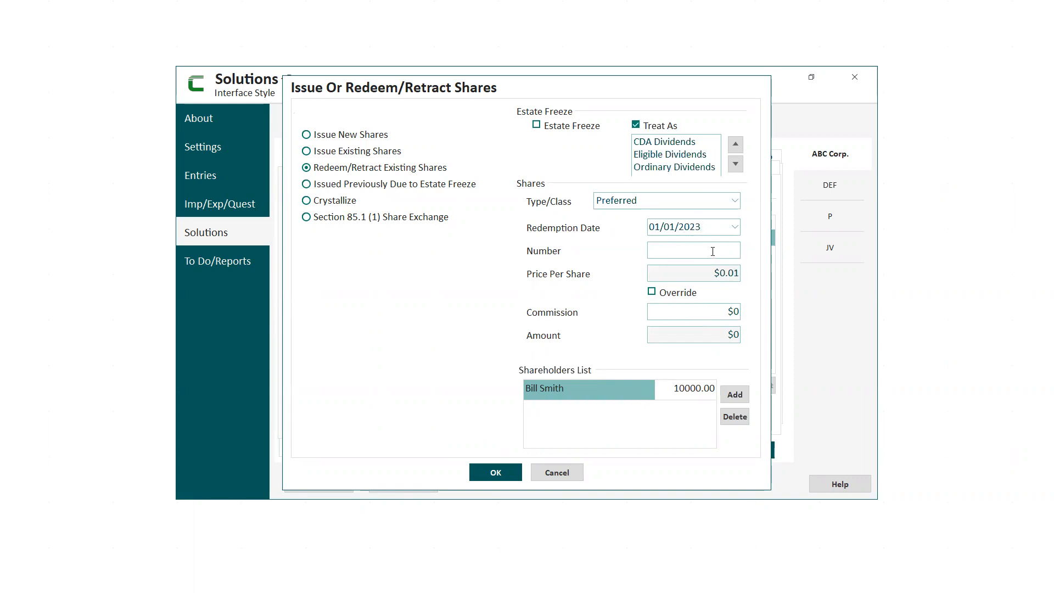
type("0000")
key("BackSpace")
Set the listed shareholder's number of redeemed shares to 1000 and accept the redemption entry.
left_click(693, 390)
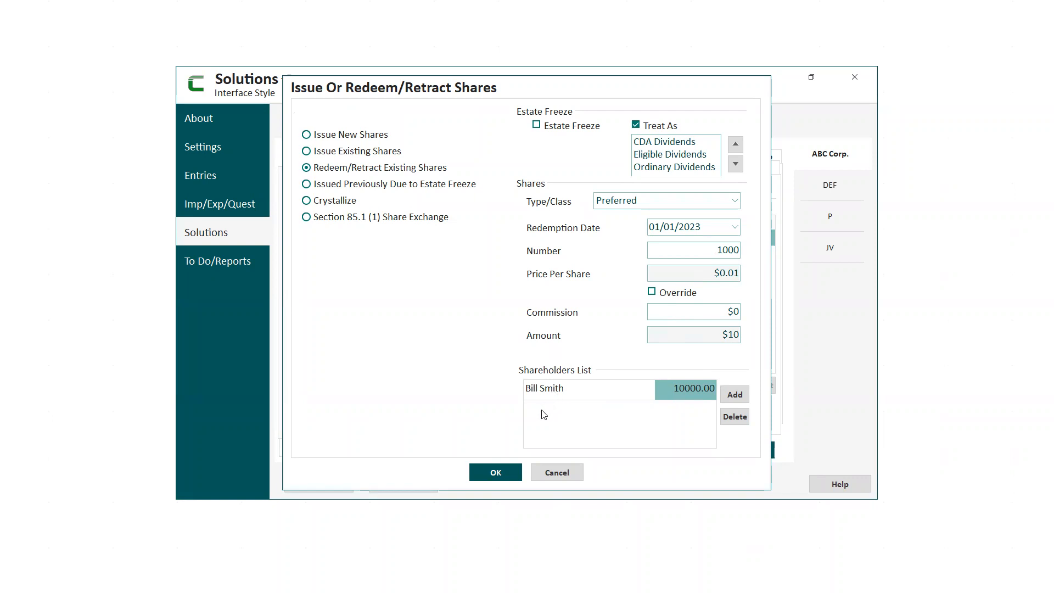
left_click(692, 389)
type("10000")
key("BackSpace")
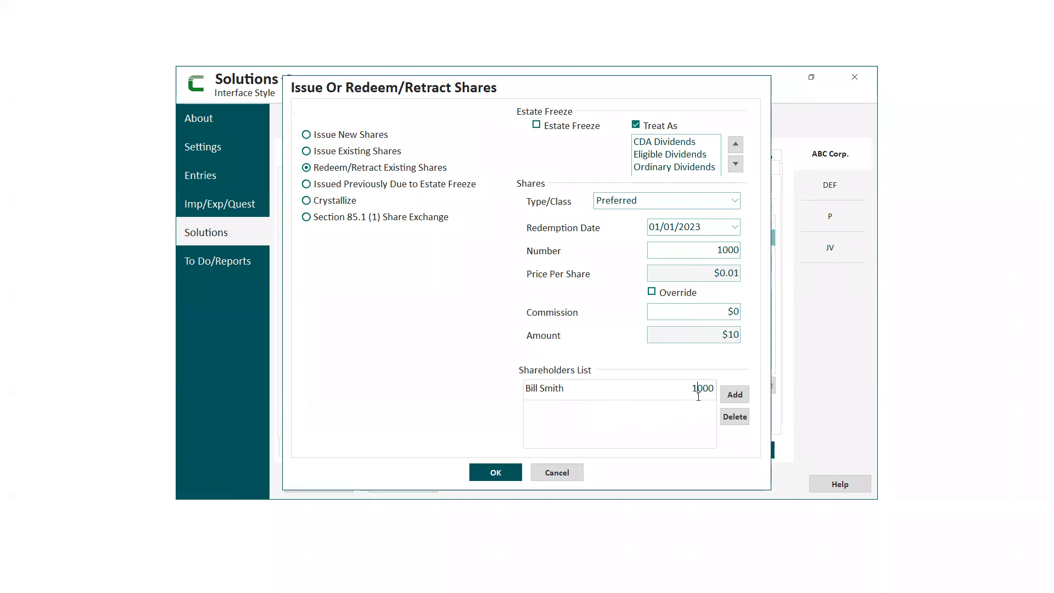
left_click(736, 395)
left_click(507, 483)
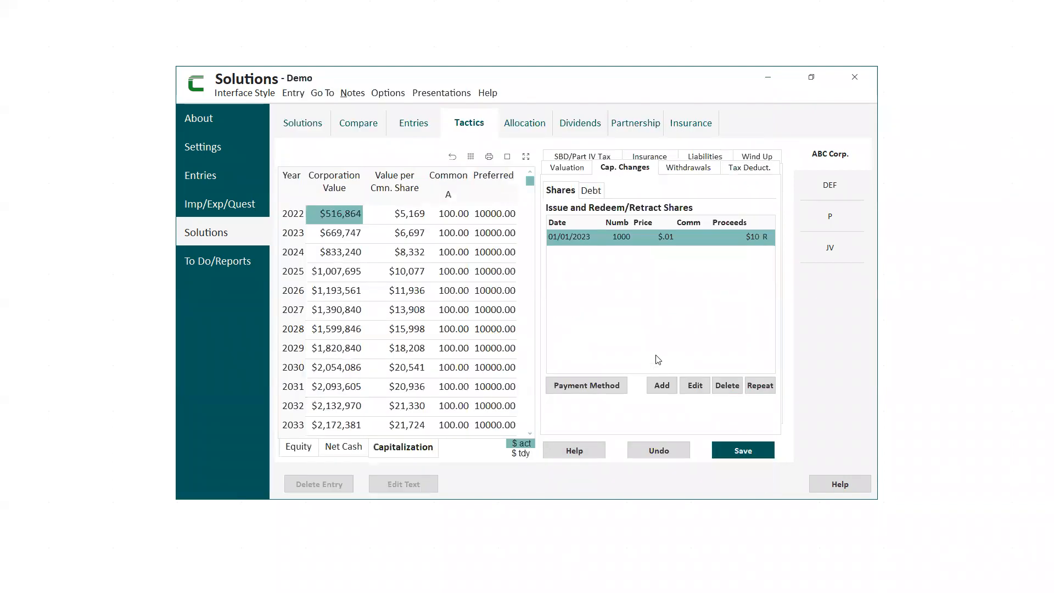
Repeat the 01/01/2023 redemption every 1 year for the next 9 years and save the capital changes.
left_click(760, 386)
type("1")
key("Tab")
type("9")
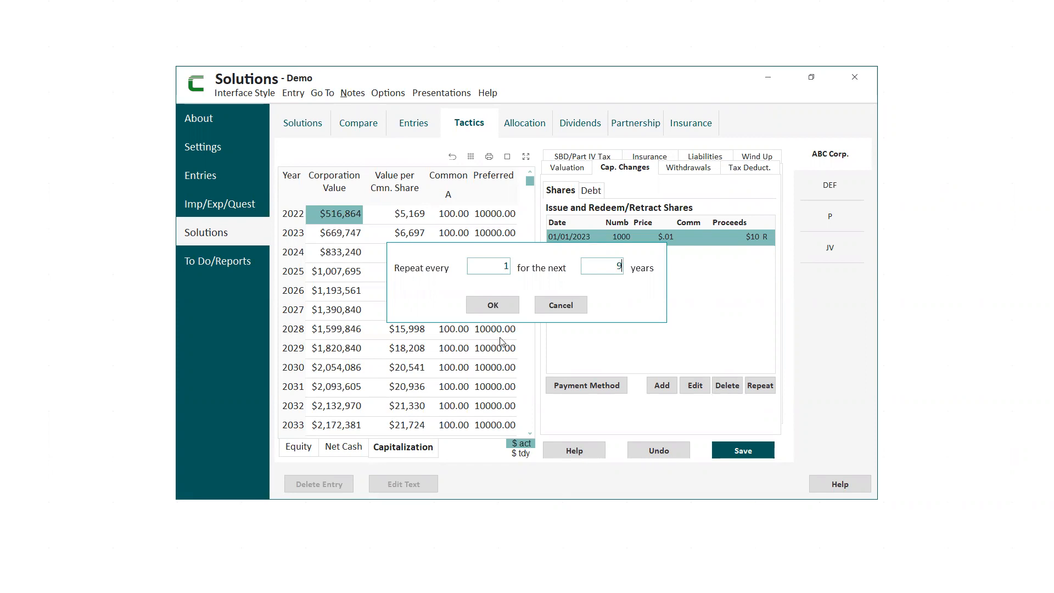
left_click(493, 305)
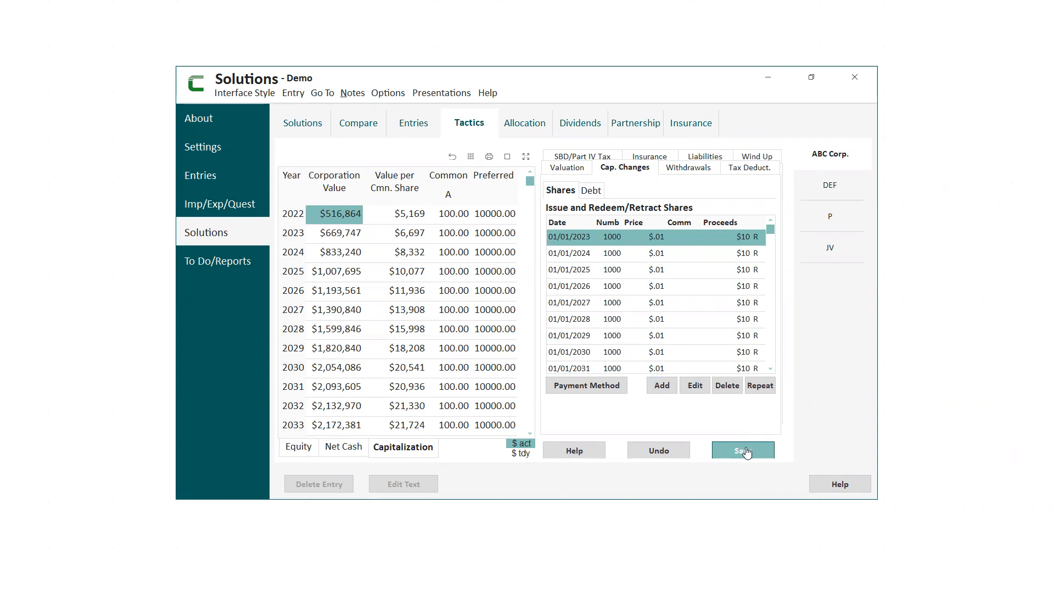
left_click(745, 451)
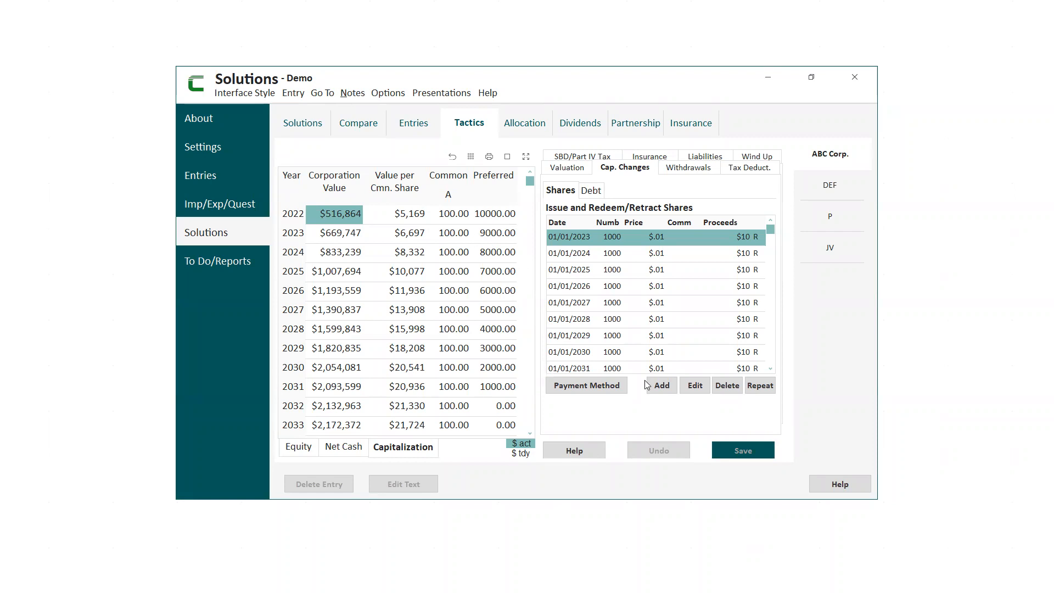
Review the 01/01/2023 and 01/01/2032 redemption entries without changes, and delete all the listed share redemptions.
left_click(686, 387)
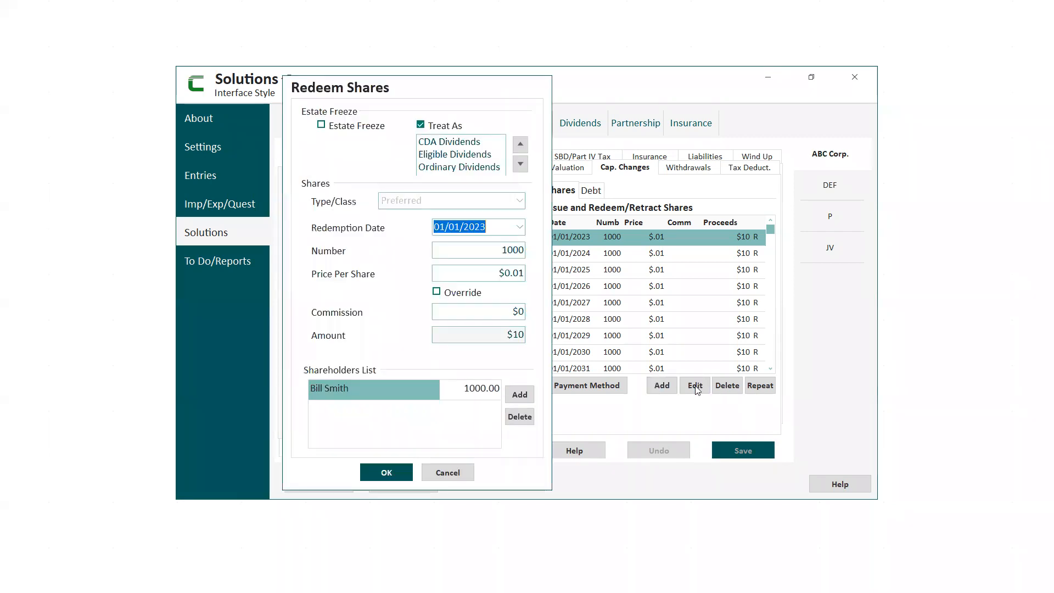
left_click(439, 474)
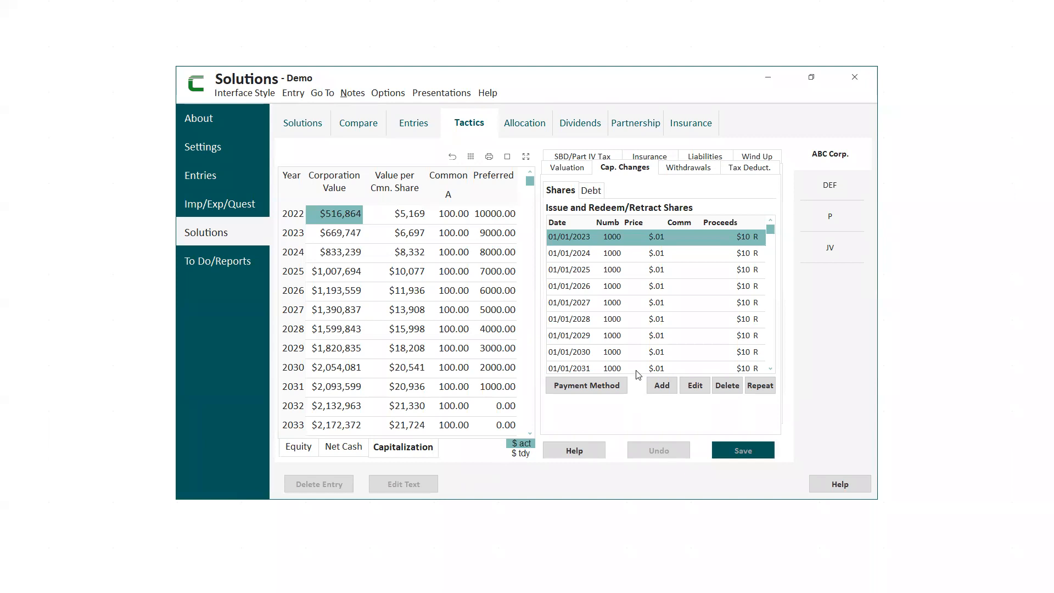
left_click(688, 389)
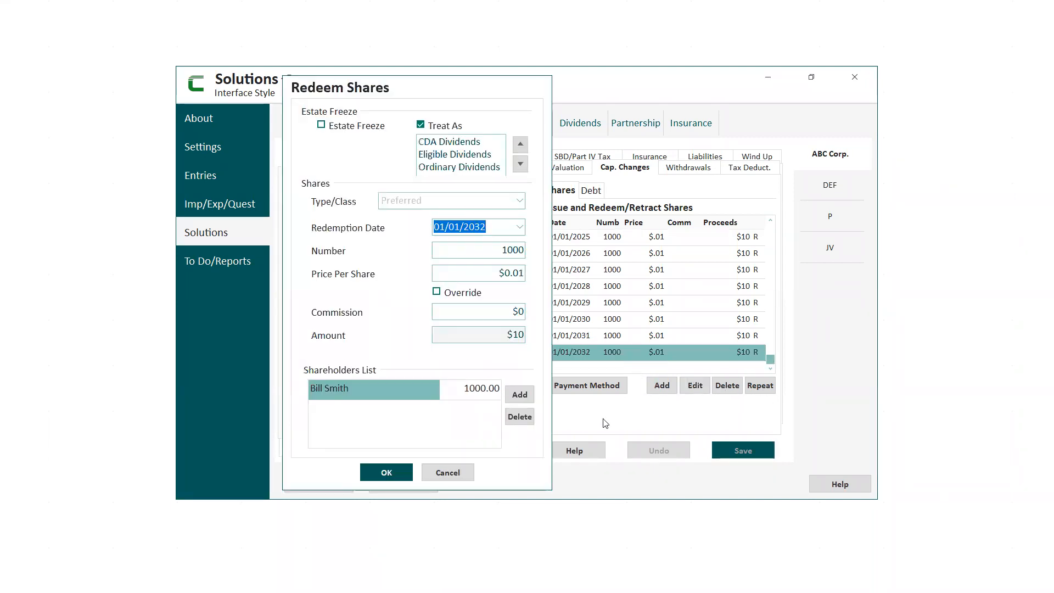
left_click(455, 475)
left_click(725, 387)
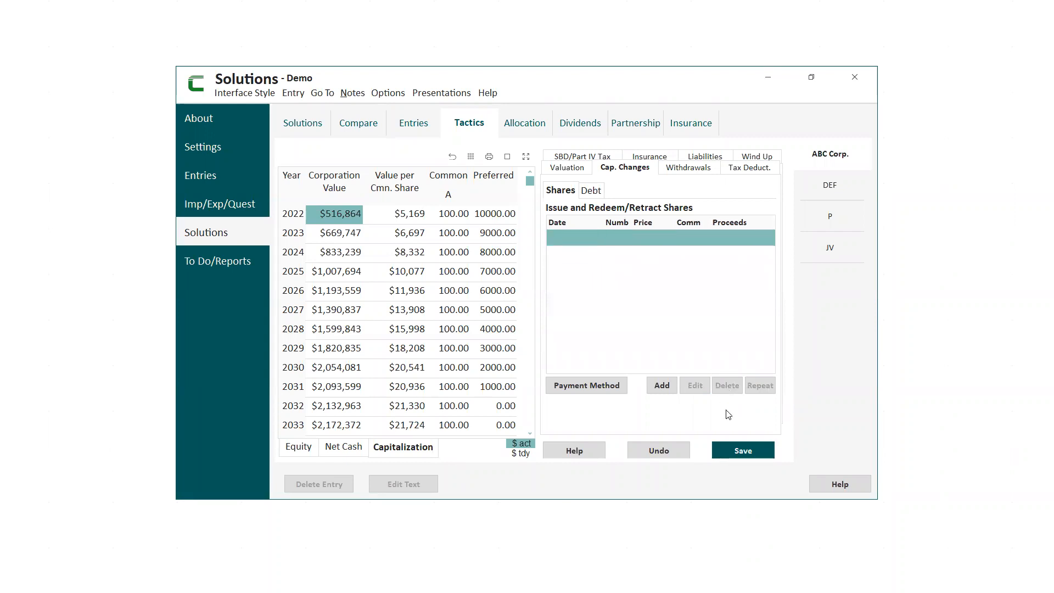
Save ABC Corp.'s capital changes with the share redemptions deleted.
left_click(745, 453)
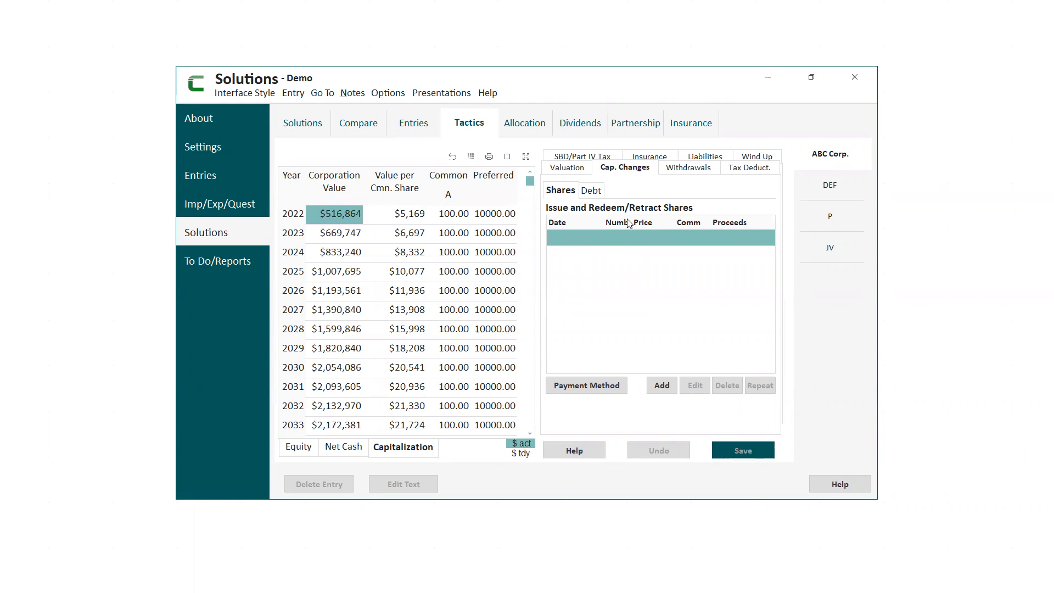
Try Capitalization of Earnings as ABC Corp.'s valuation method, look over the other methods, and restore Equity.
left_click(561, 170)
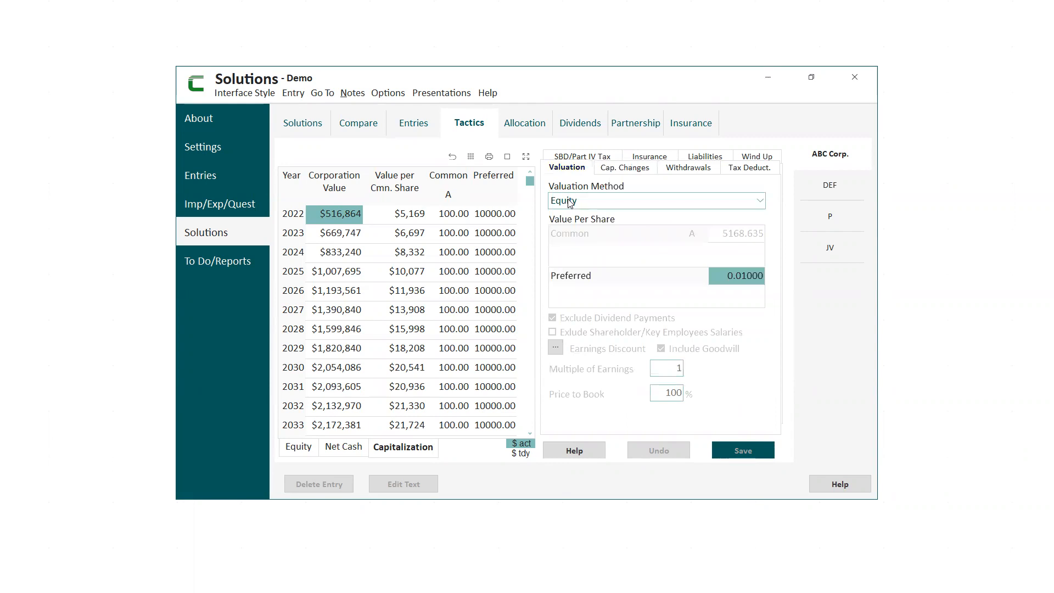
left_click(761, 202)
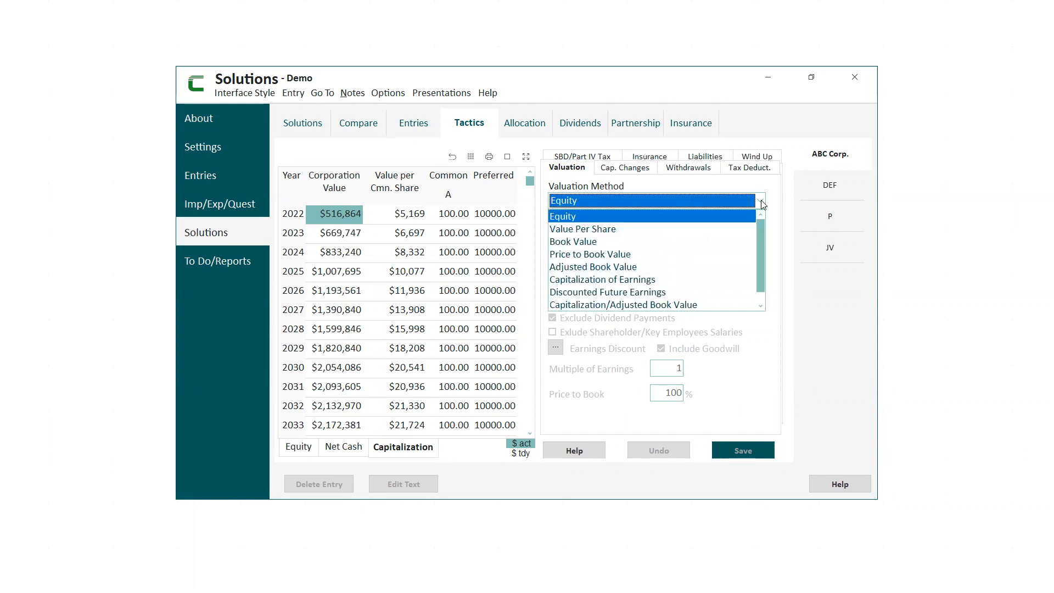
left_click(596, 283)
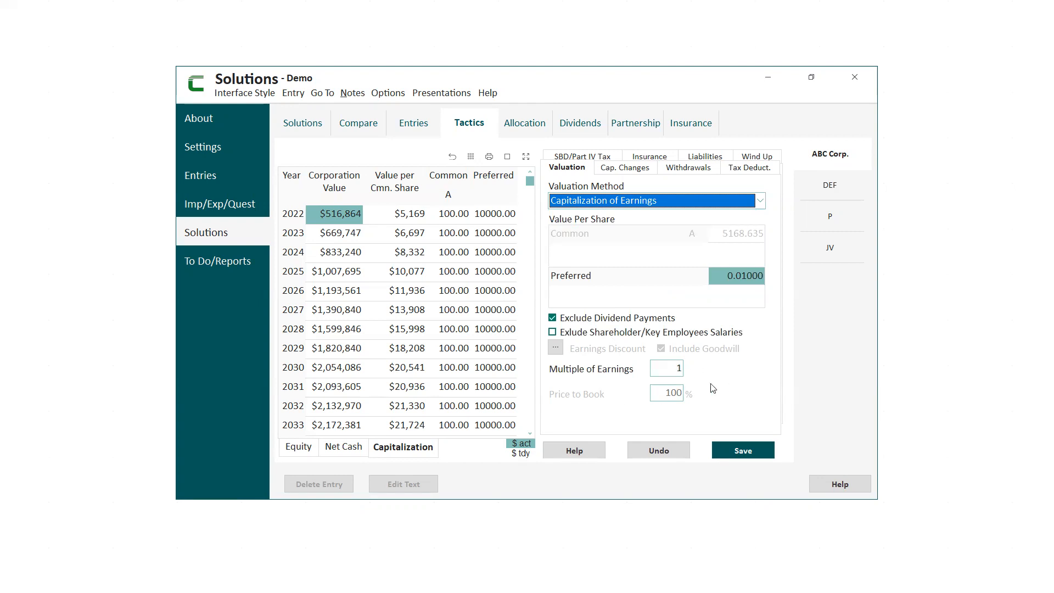
left_click(760, 201)
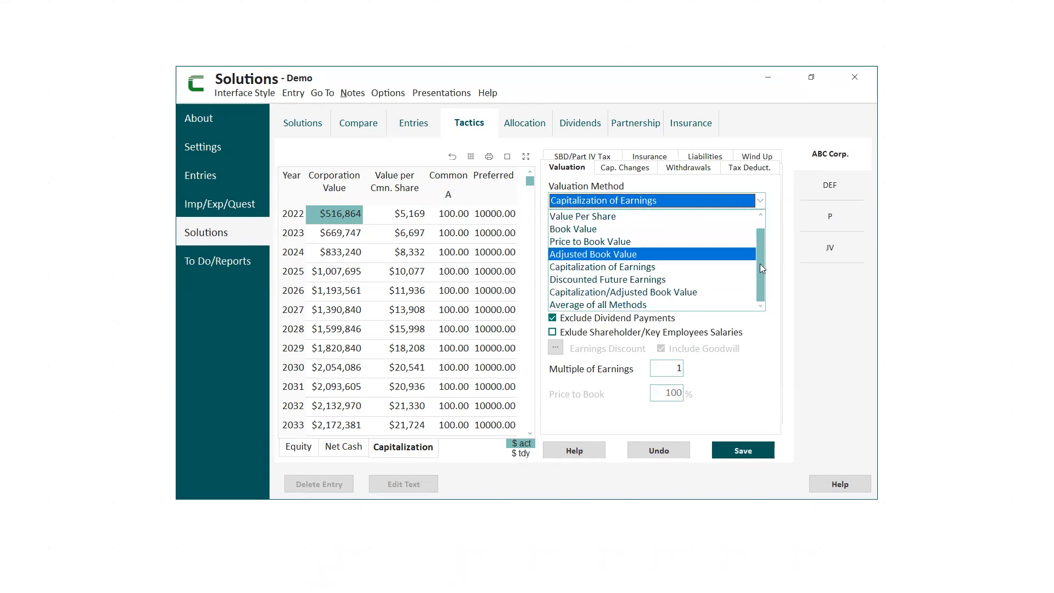
scroll(760, 264, "up", 1)
left_click(614, 217)
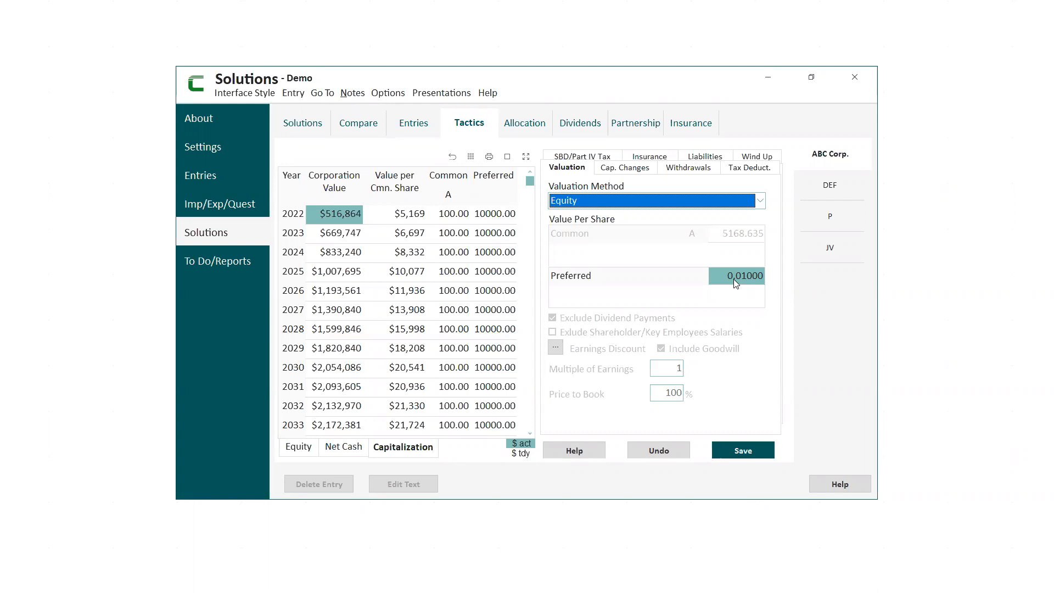
Set the preferred value per share of ABC Corp. to 10 and save the valuation.
left_click(734, 279)
type("10")
key("Return")
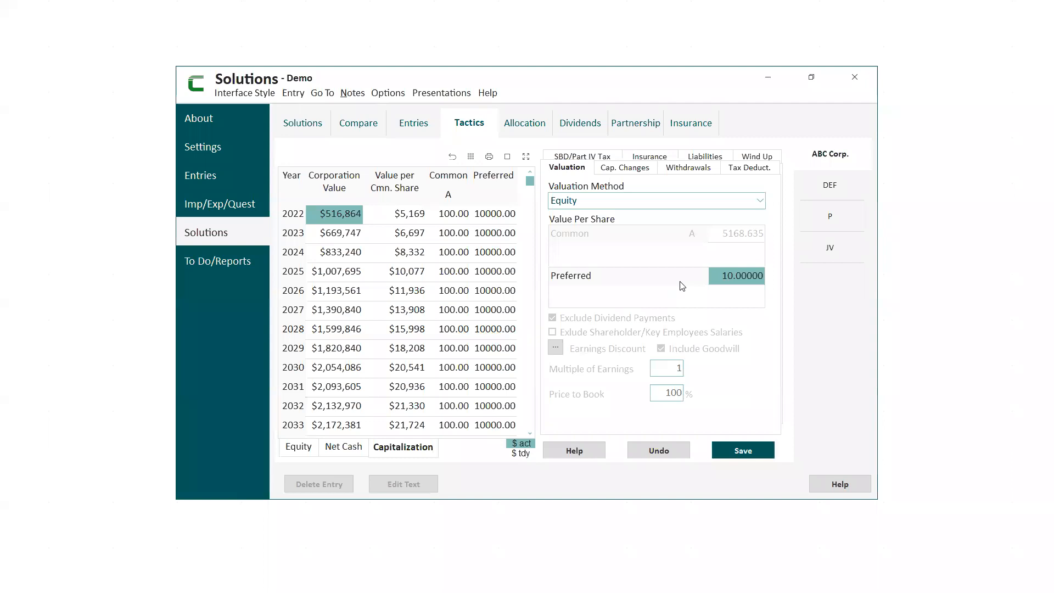
left_click(743, 447)
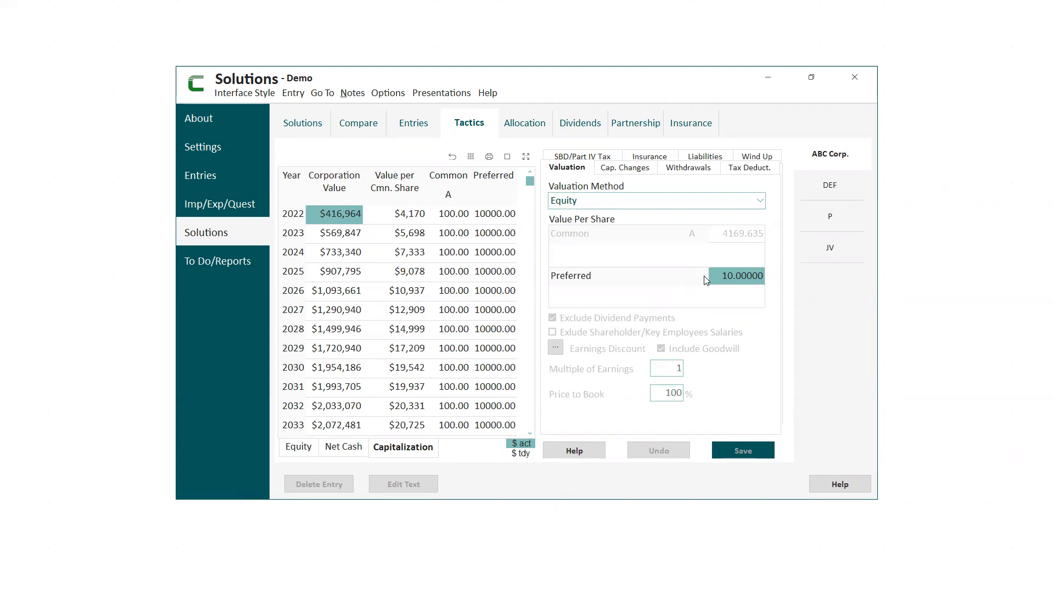
Examine DEF's declared CDA dividends and eligible dividends tables without changing them.
left_click(585, 123)
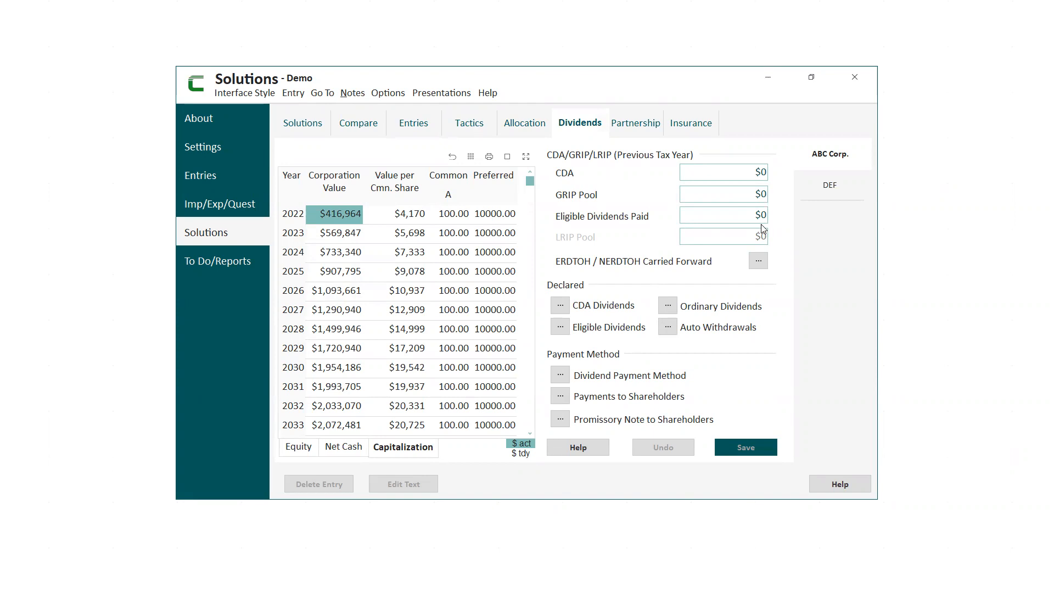
left_click(821, 182)
left_click(560, 306)
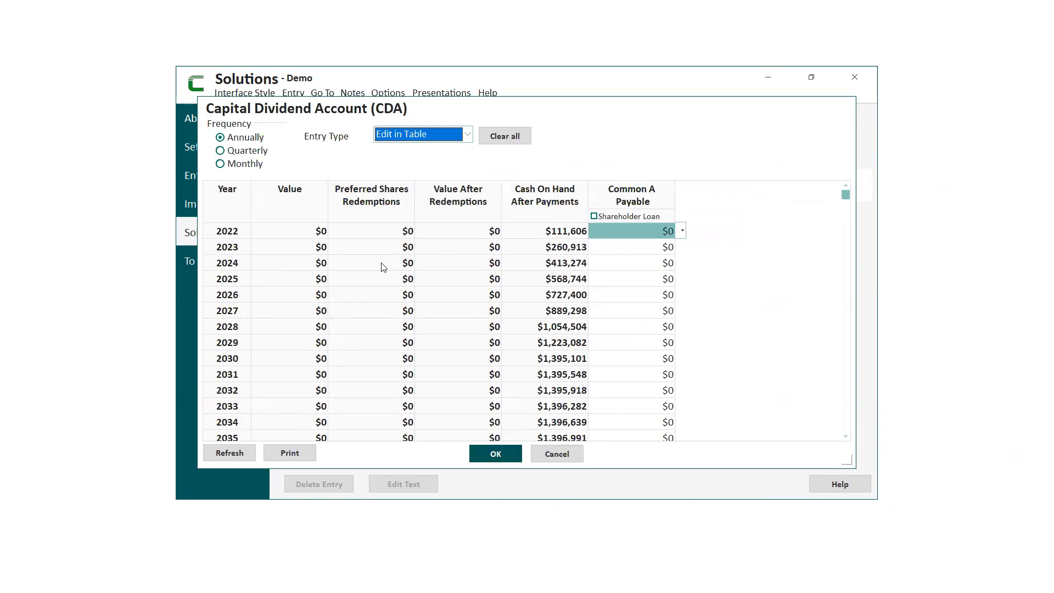
left_click(559, 455)
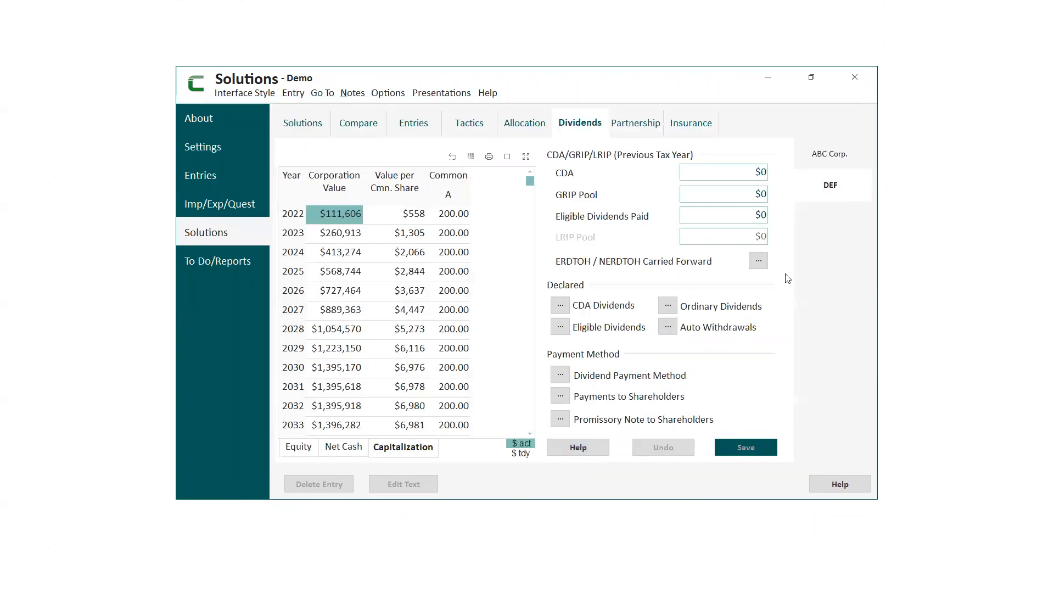
left_click(562, 333)
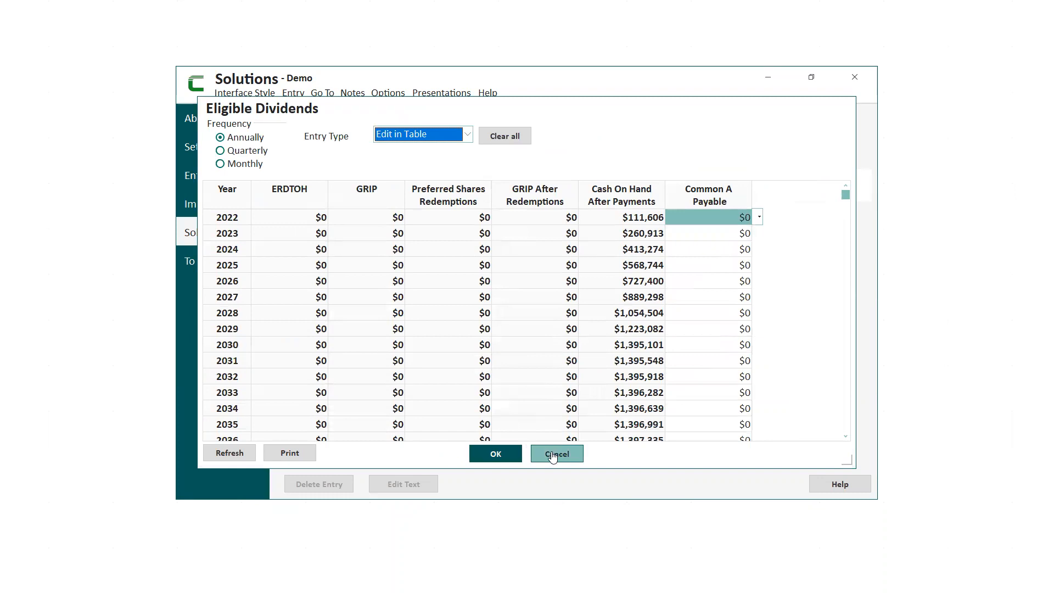
left_click(556, 455)
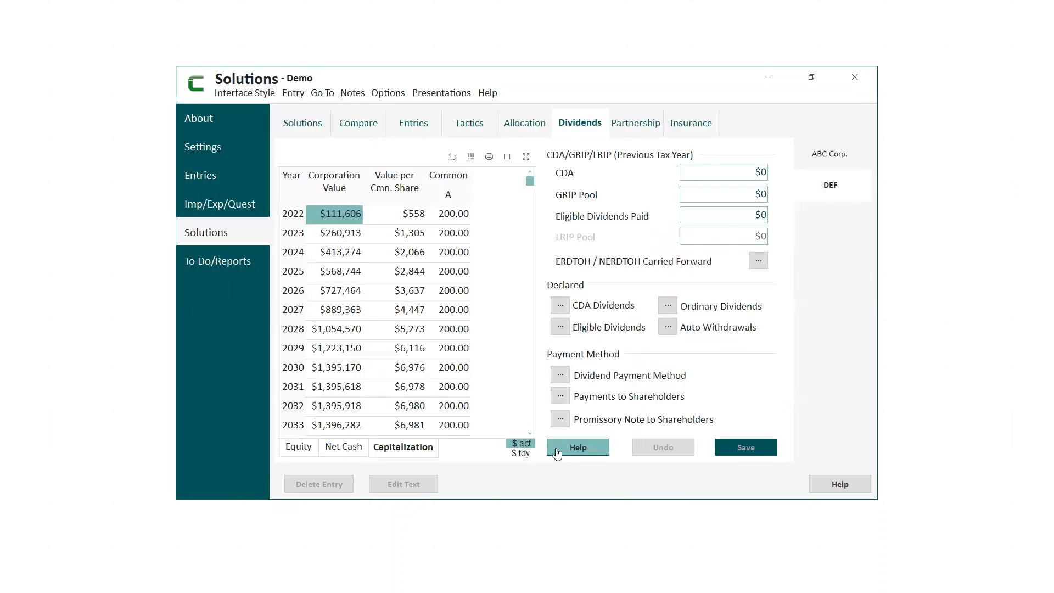
Examine DEF's ordinary dividends, including the yearly dividends table, and leave without changes.
left_click(667, 305)
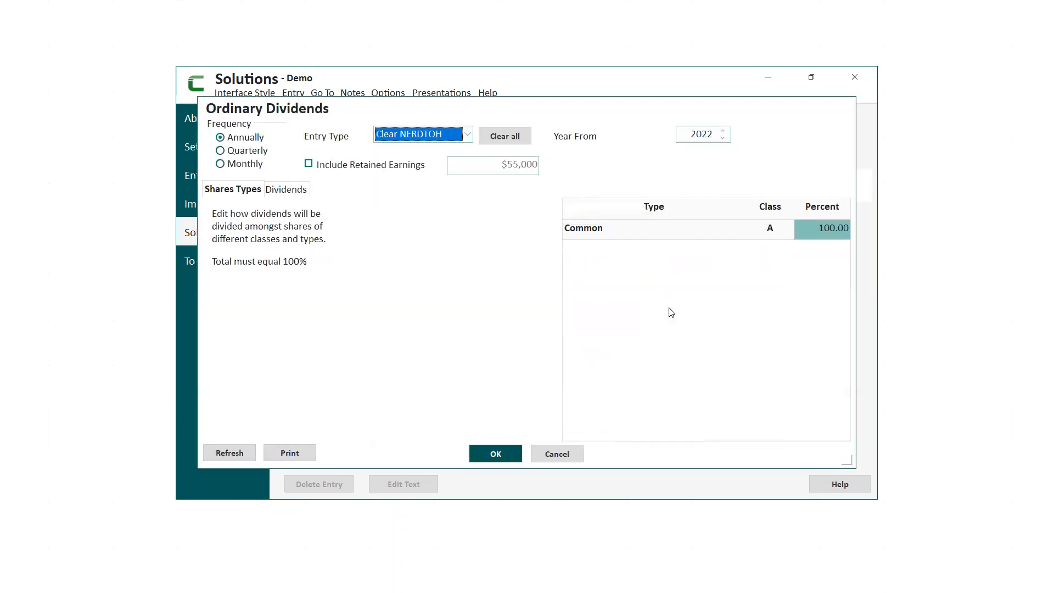
left_click(286, 190)
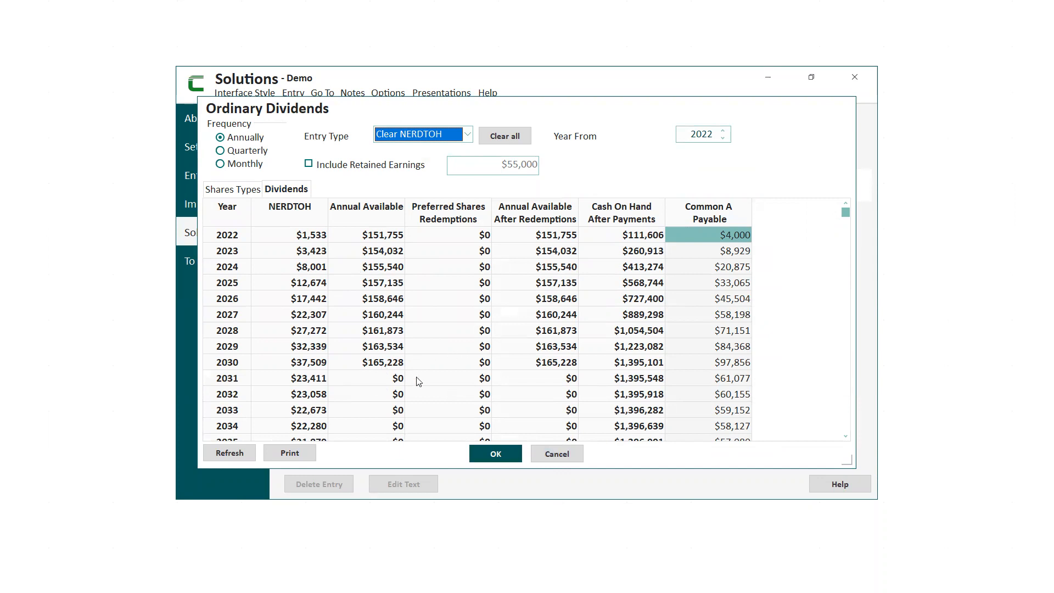
left_click(557, 458)
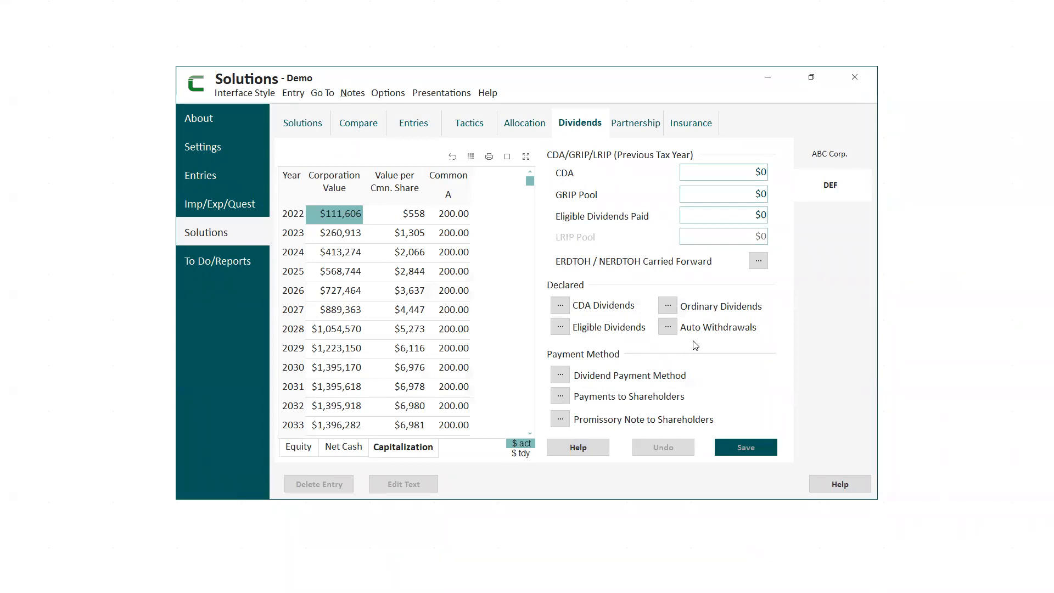
Examine ABC Corp.'s ordinary dividends and the available entry types, from Edit in Table to Clear NERDTOH, without changing anything.
left_click(831, 155)
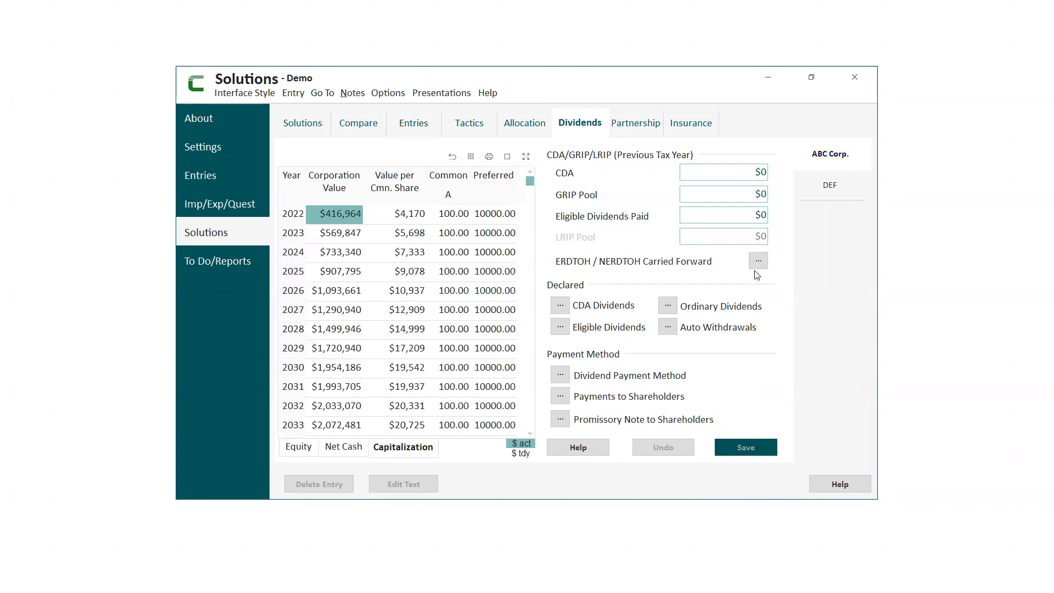
left_click(668, 306)
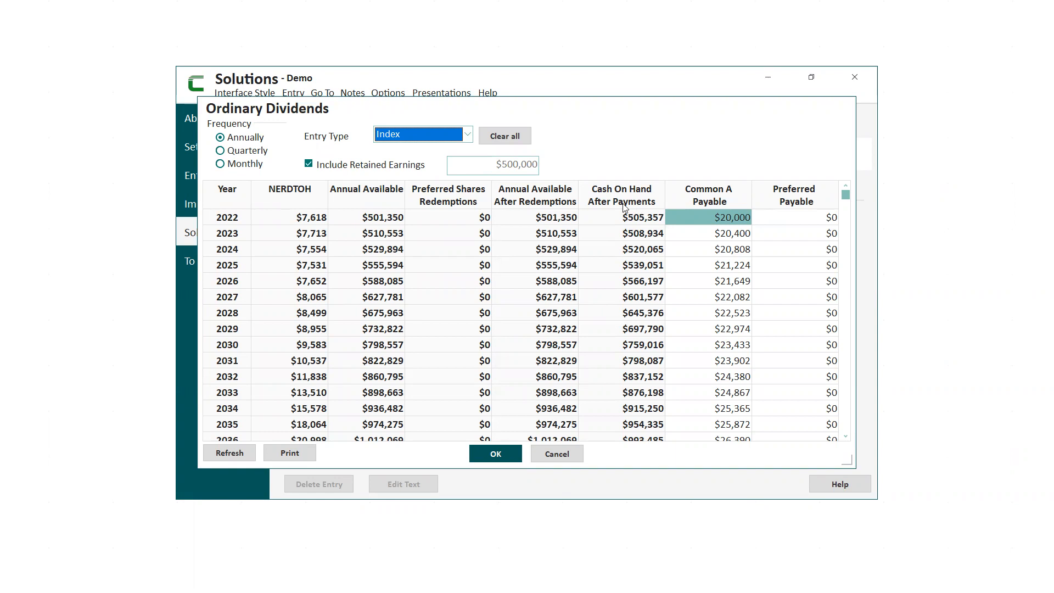
left_click(470, 138)
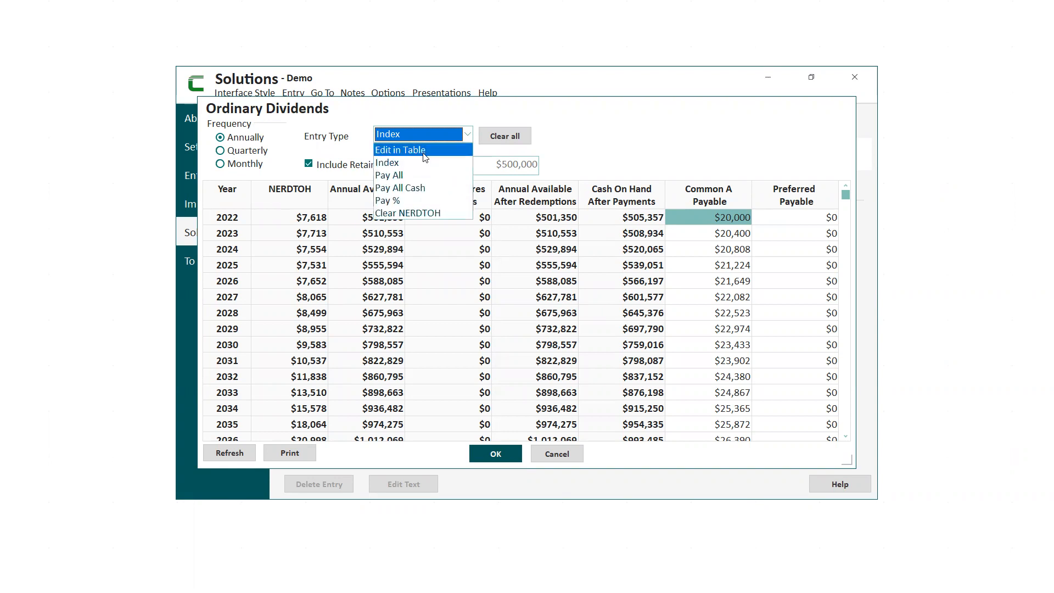
key("Down")
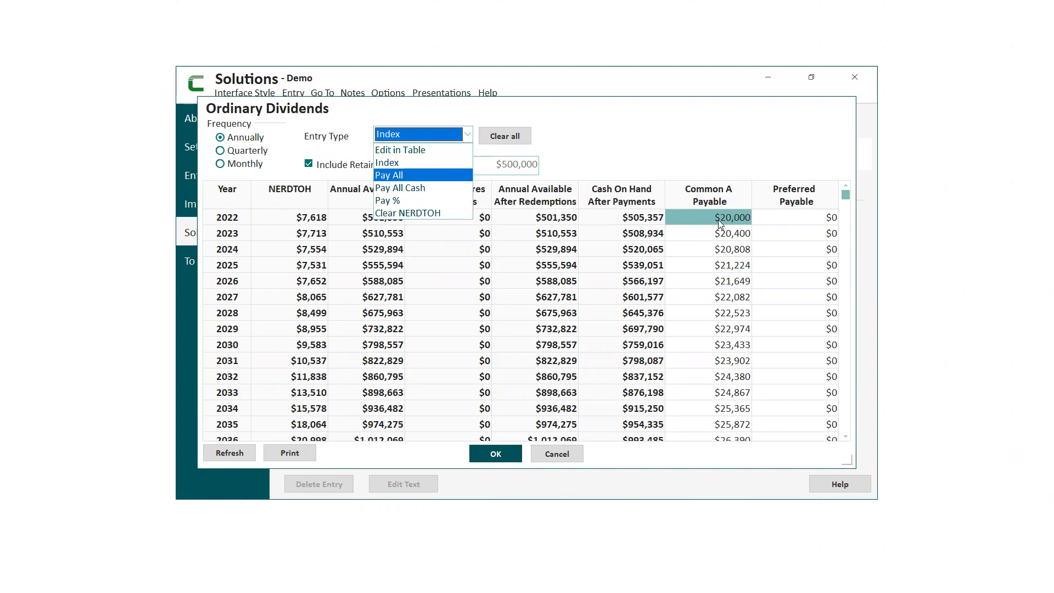
key("Down")
key("Up")
key("Up")
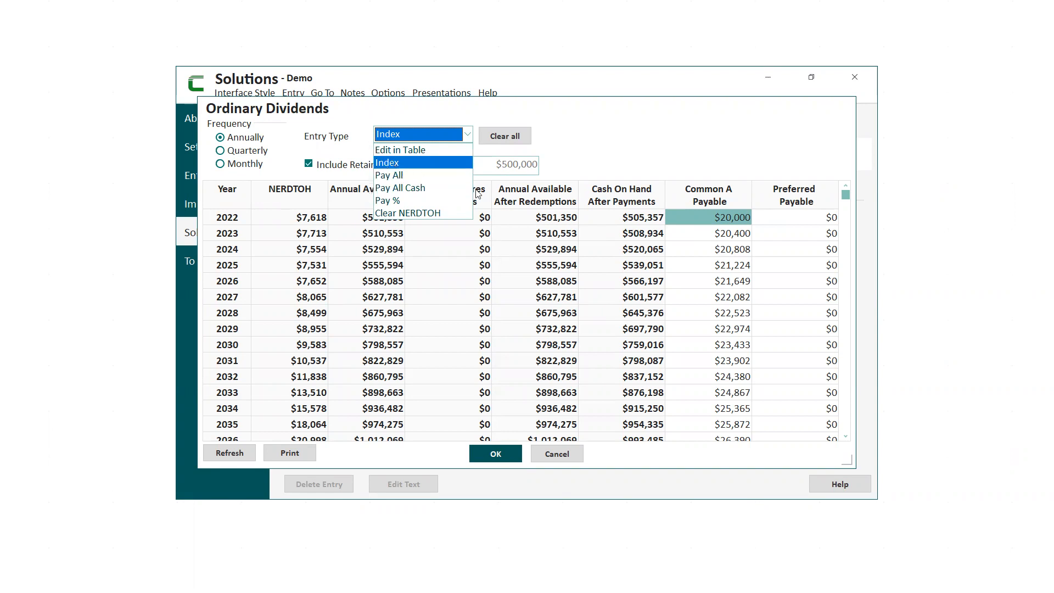
key("Down")
key("Down")
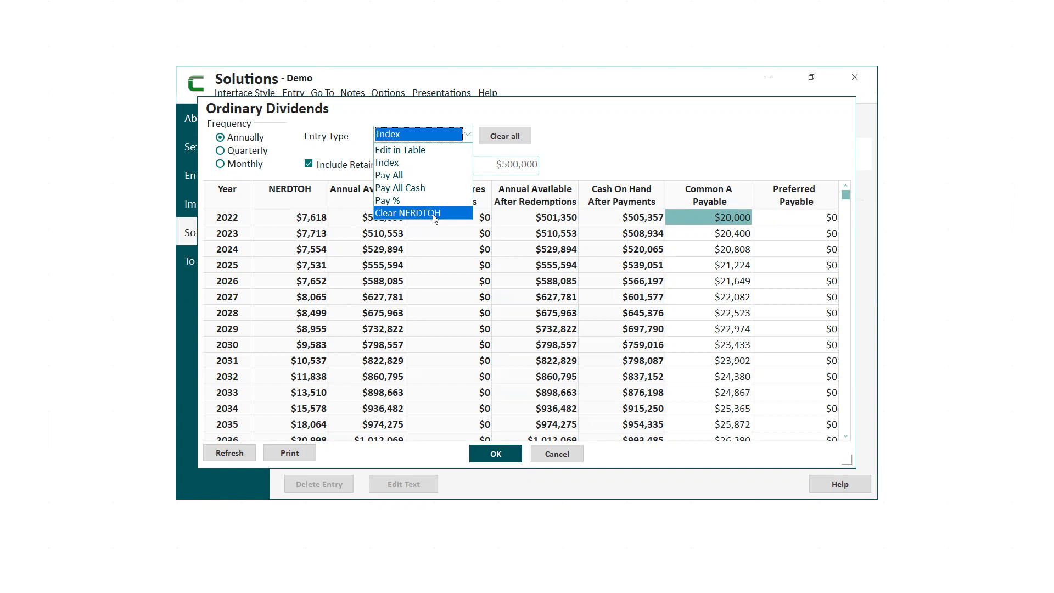
left_click(556, 459)
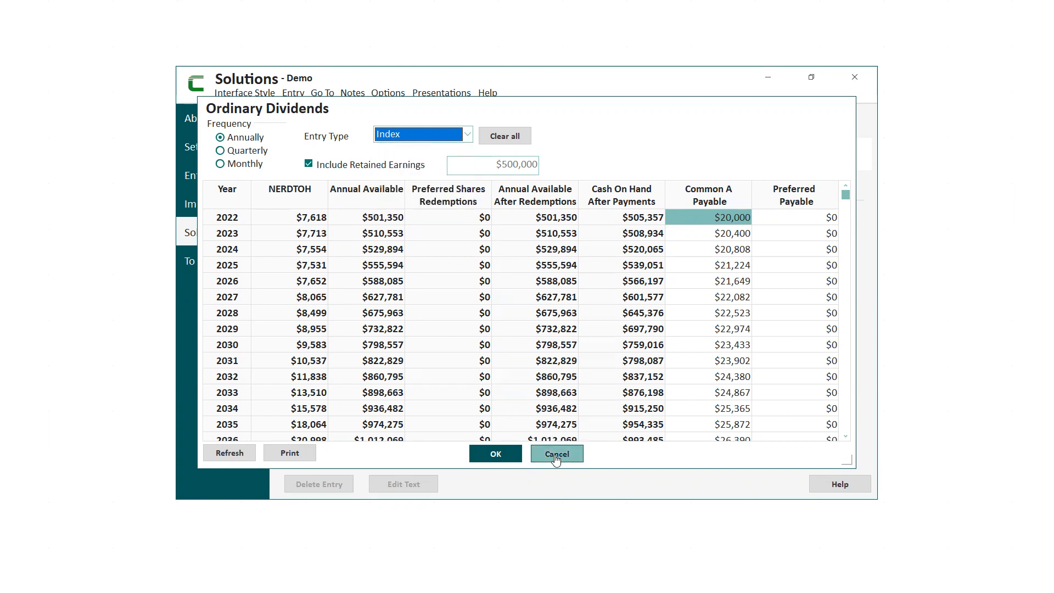
left_click(556, 456)
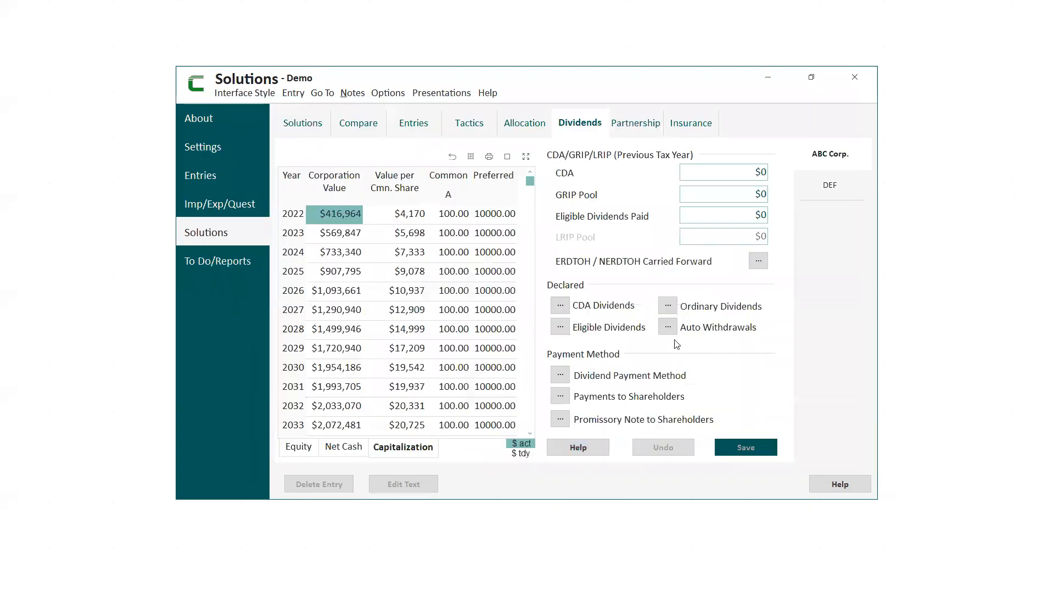
Review ABC Corp.'s dividend payment method and payments to shareholders, including the payment entry types, keeping Pay Declared.
left_click(559, 375)
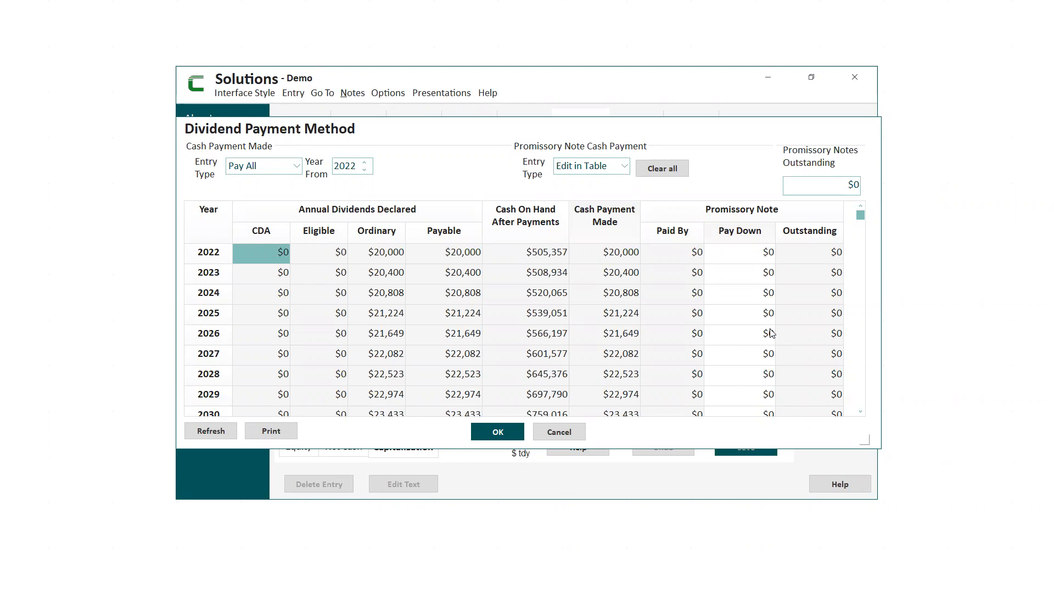
left_click(560, 433)
left_click(560, 397)
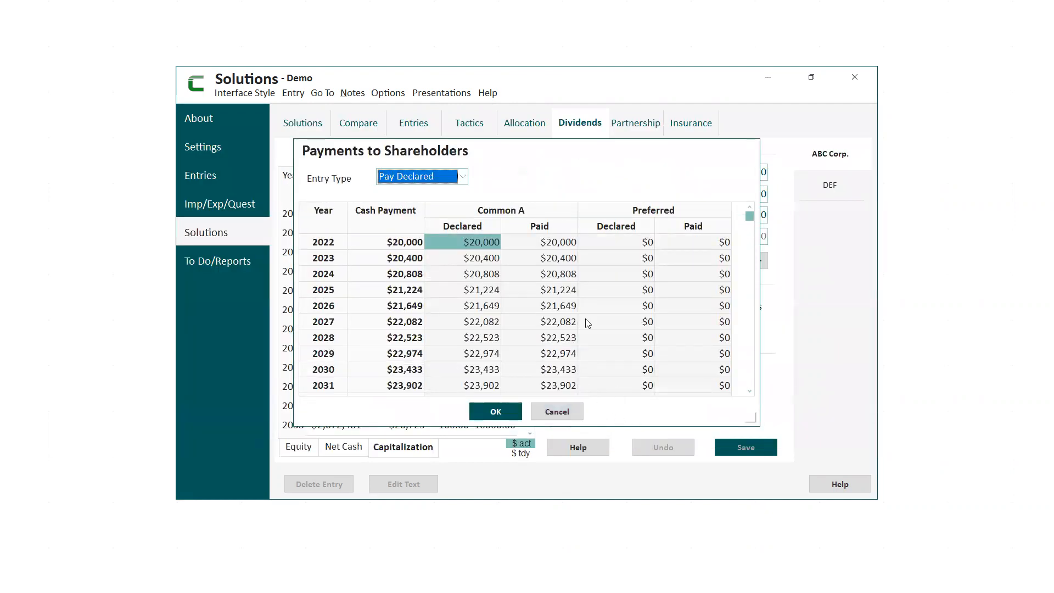
left_click(462, 180)
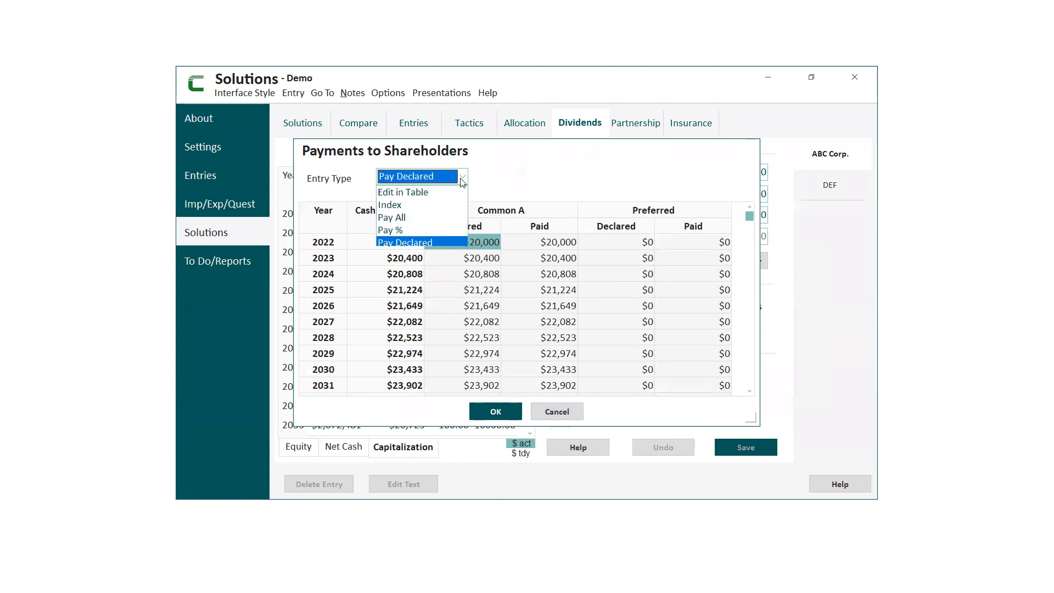
left_click(408, 183)
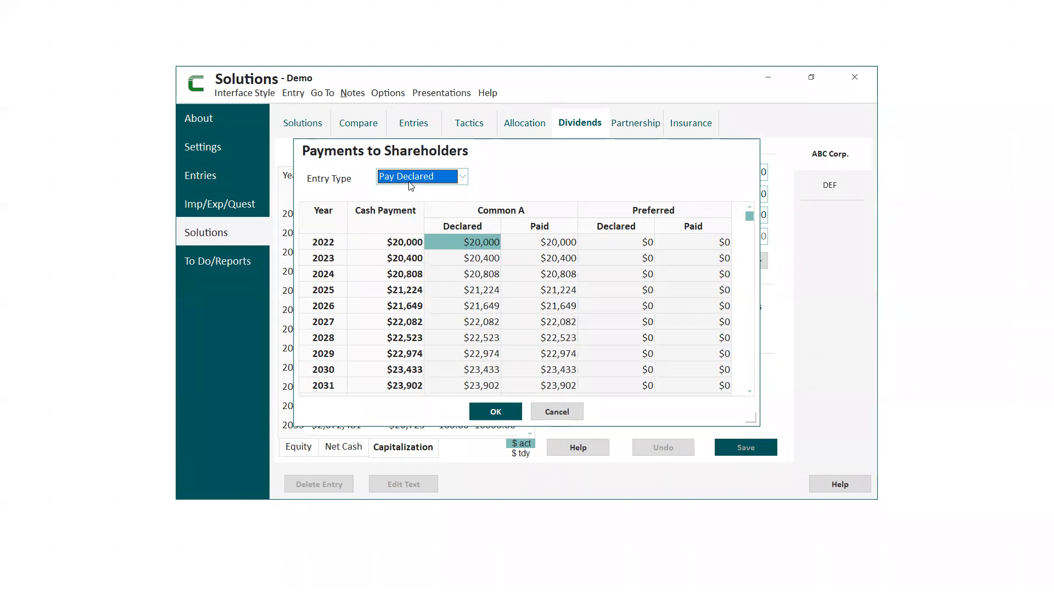
left_click(495, 413)
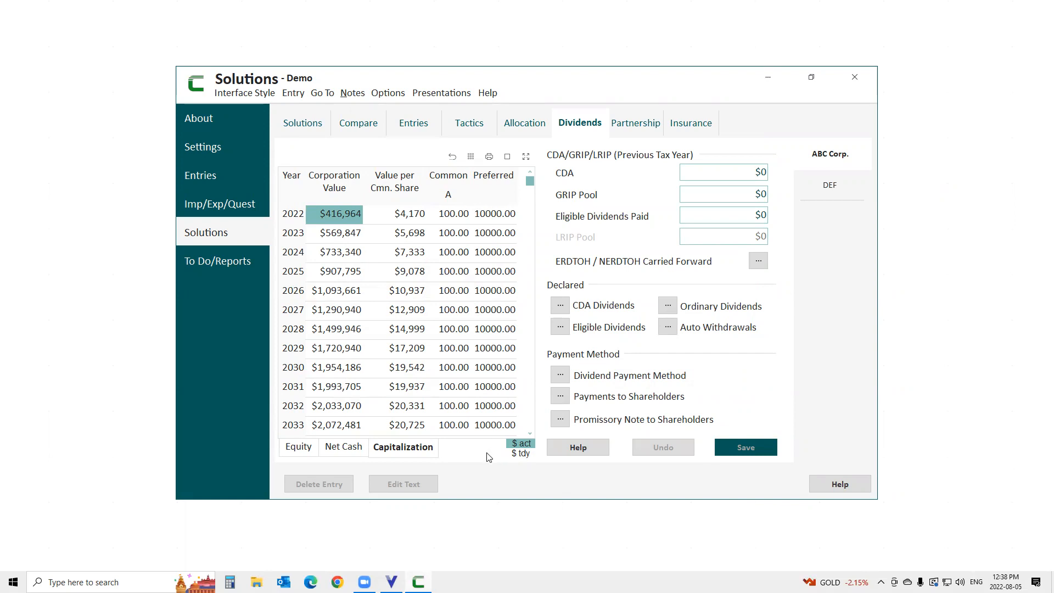
Switch to VisionWorks and open the import from CorpWorks for the Link to CW plan.
left_click(391, 581)
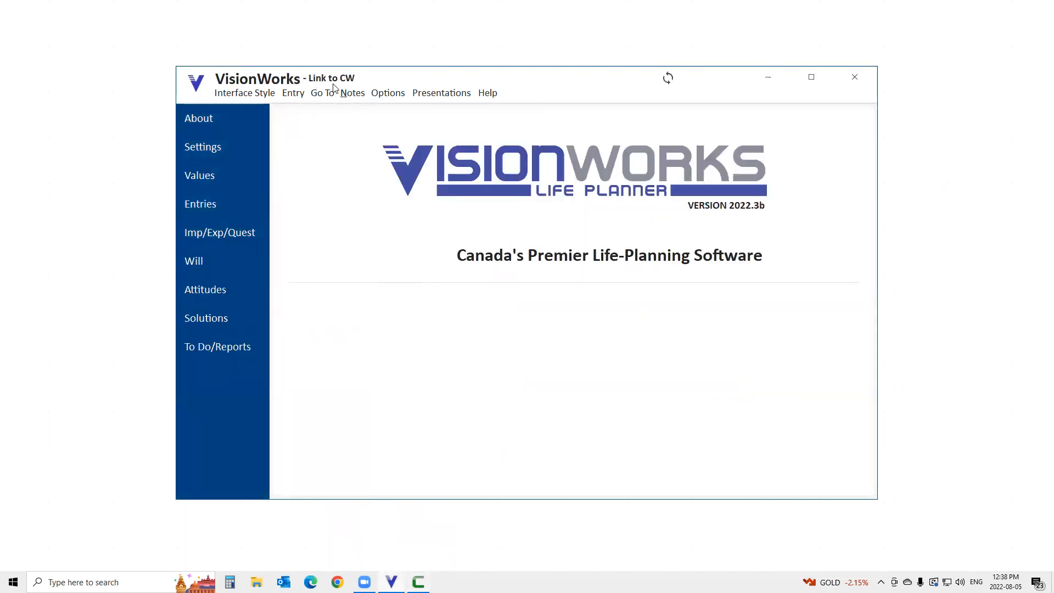
left_click(211, 237)
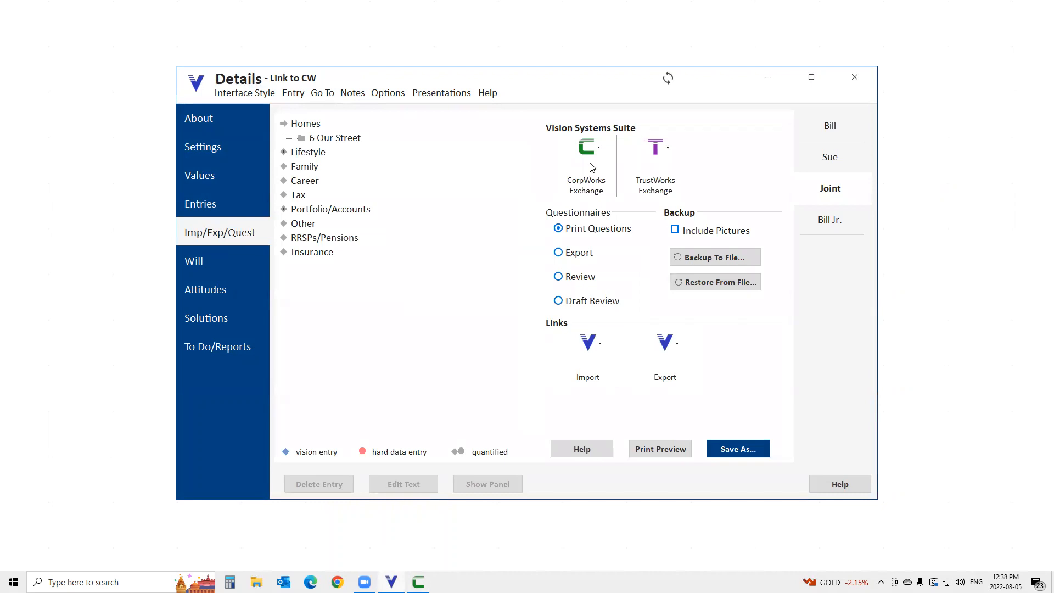
left_click(593, 168)
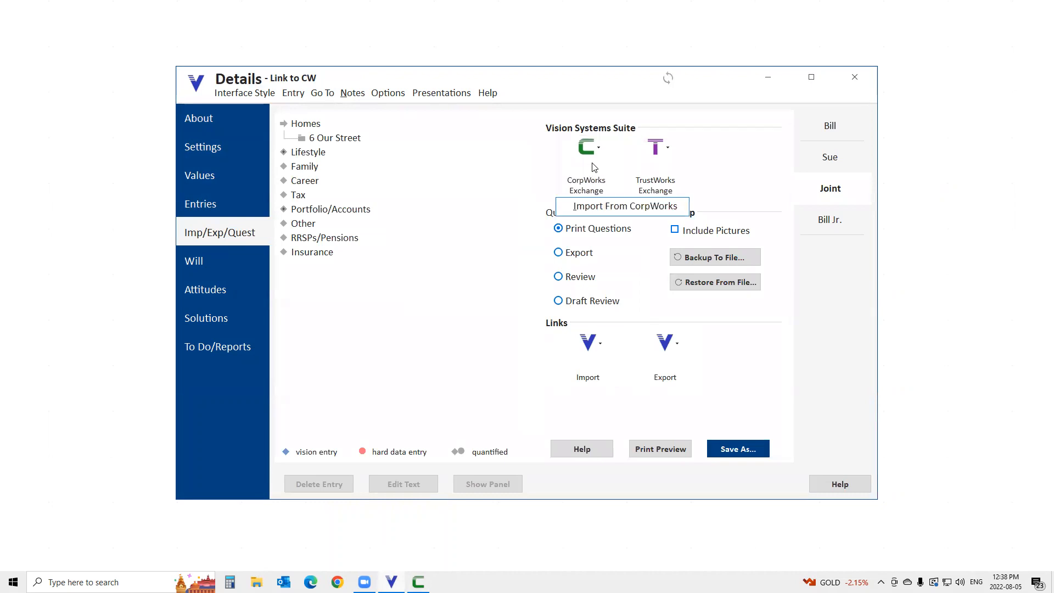
left_click(596, 207)
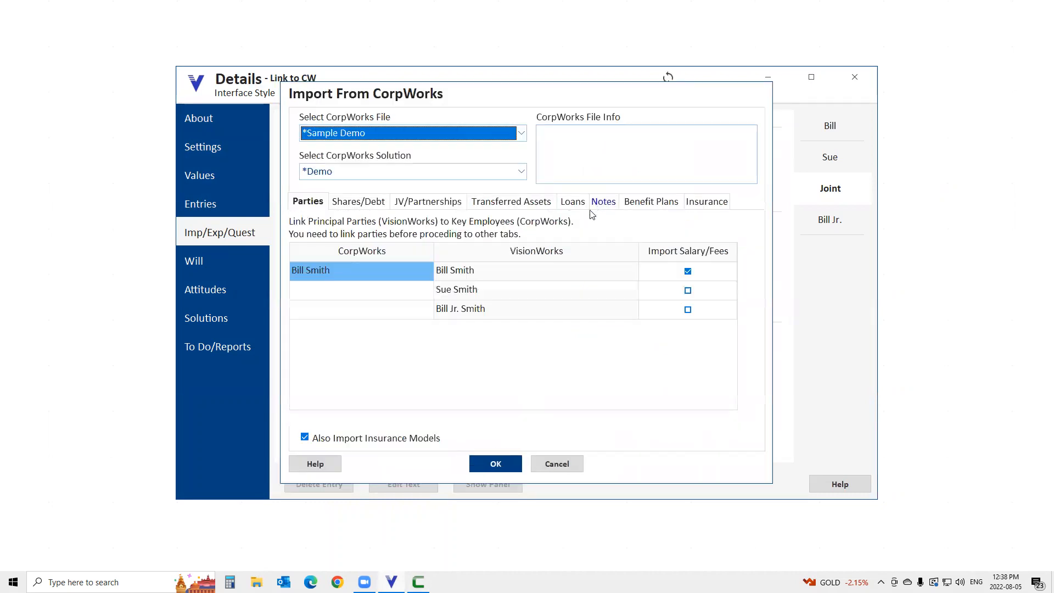
Link the first VisionWorks principal party to the matching CorpWorks key employee for the import.
left_click(328, 270)
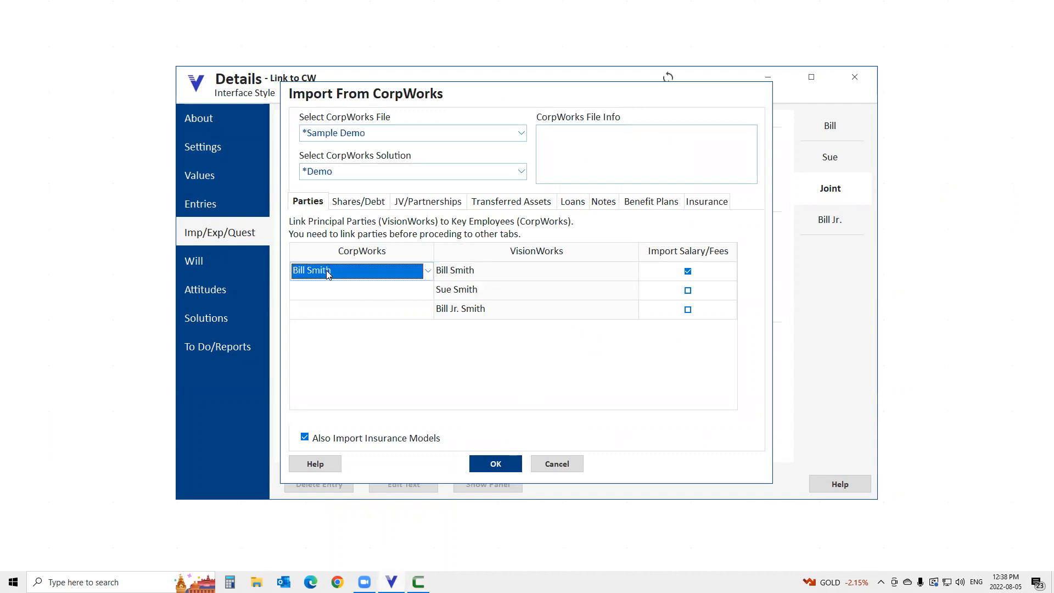
left_click(427, 272)
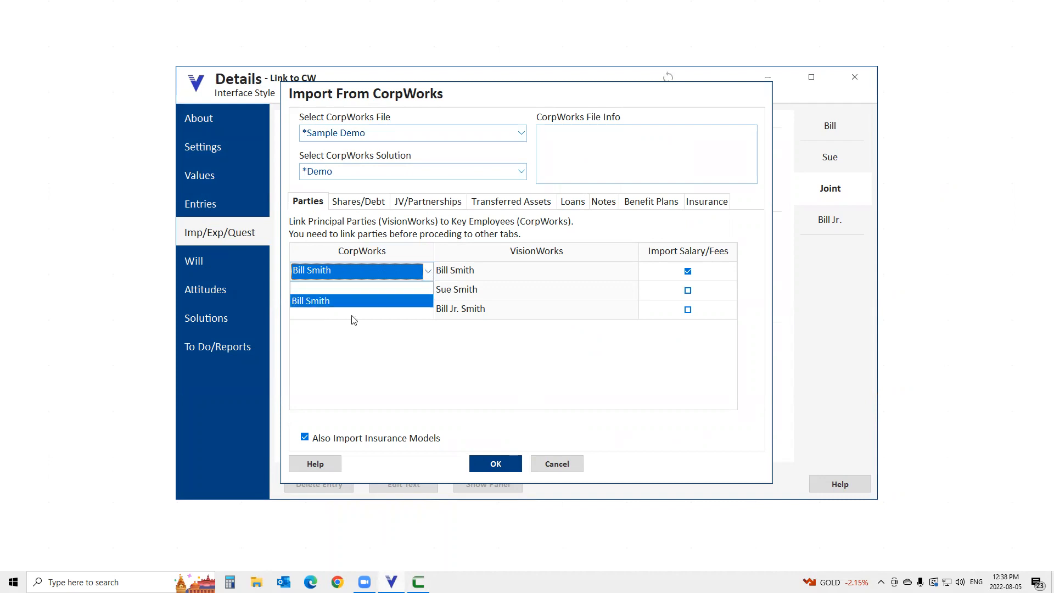
left_click(311, 301)
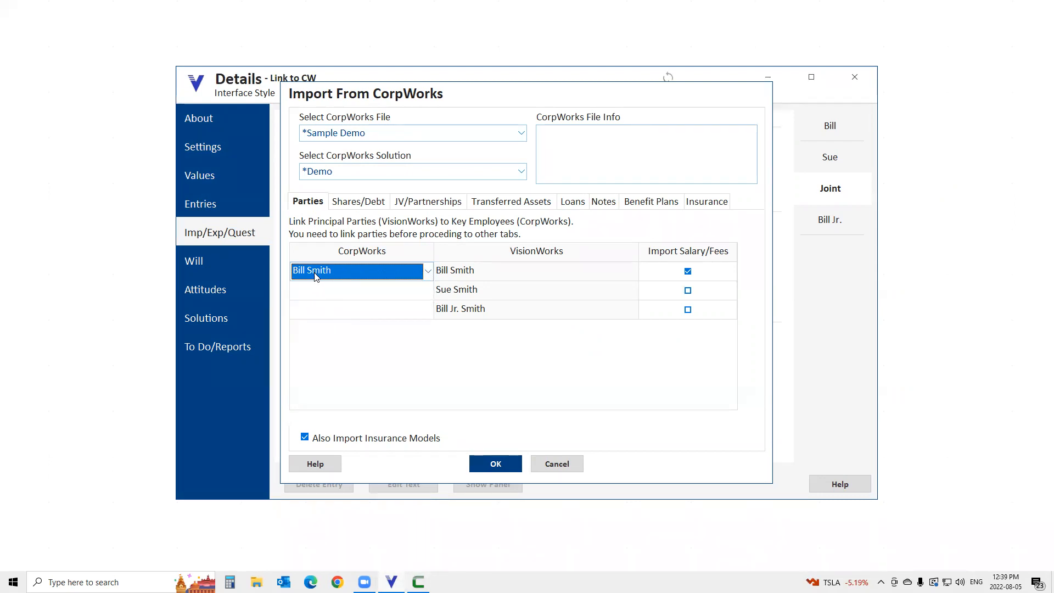
left_click(452, 277)
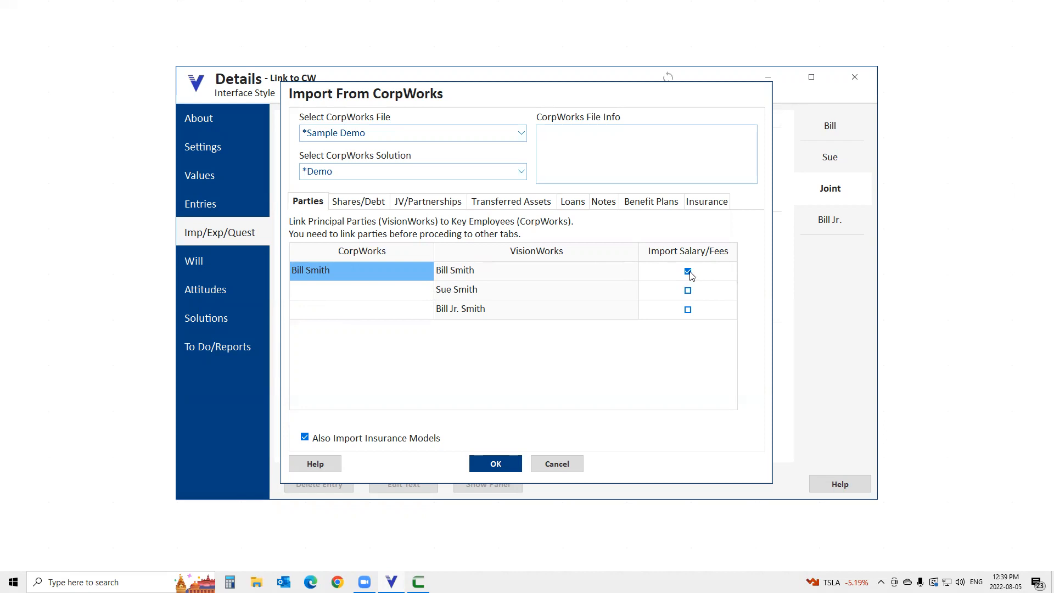
Link ABC Corp.'s Common A shares, Preferred shares and 2%, $100,000 debt to the first shareholder and run the CorpWorks import.
left_click(367, 208)
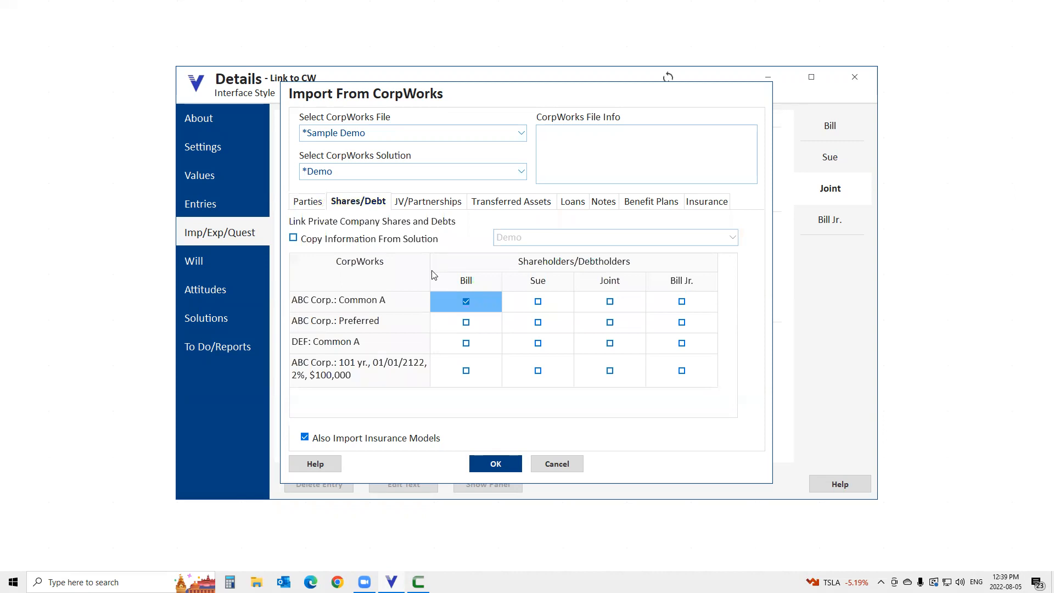
left_click(470, 323)
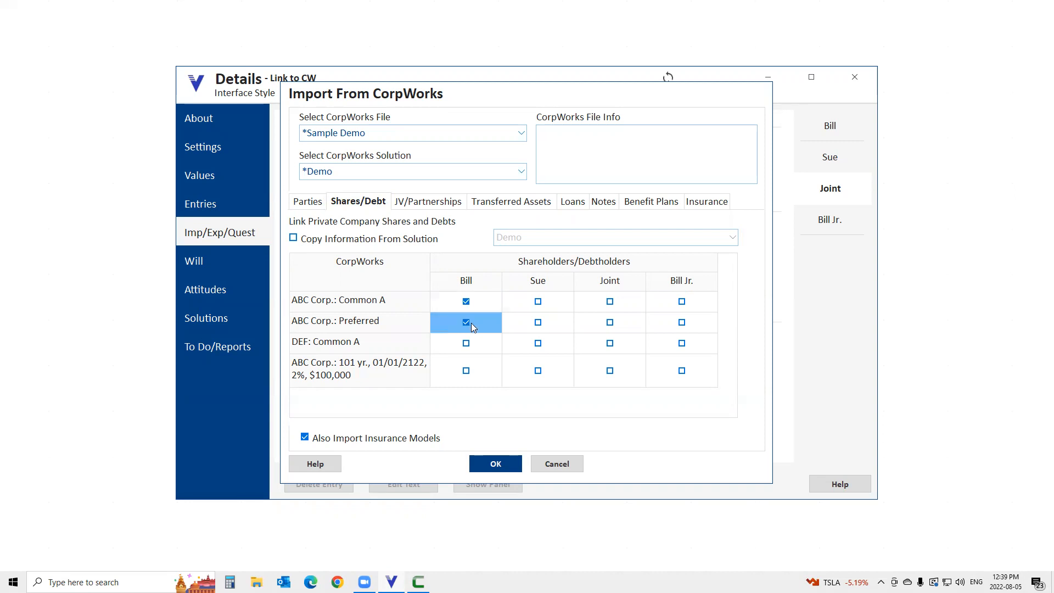
left_click(467, 370)
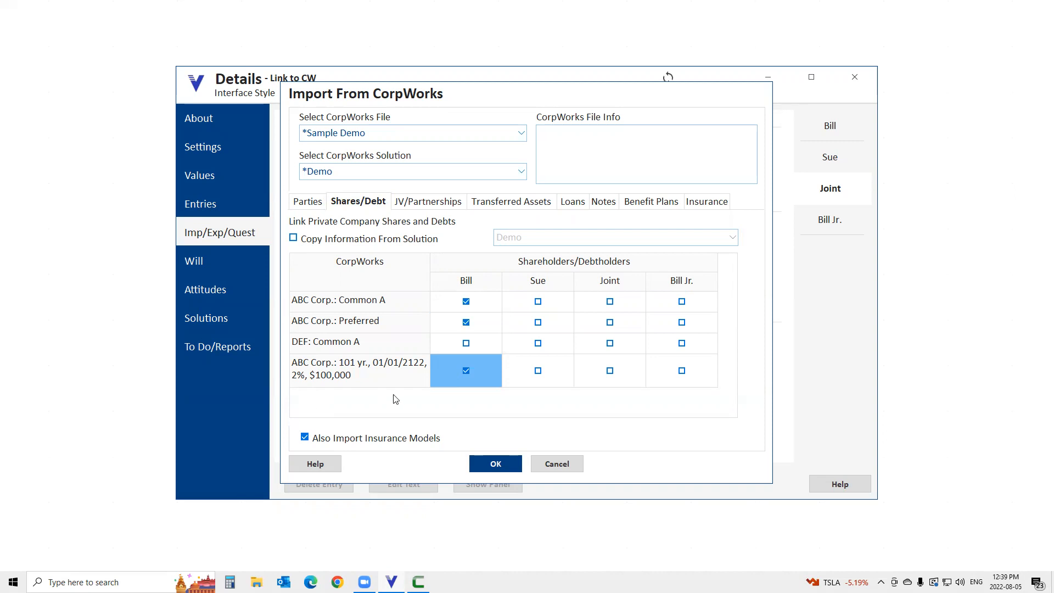
left_click(497, 466)
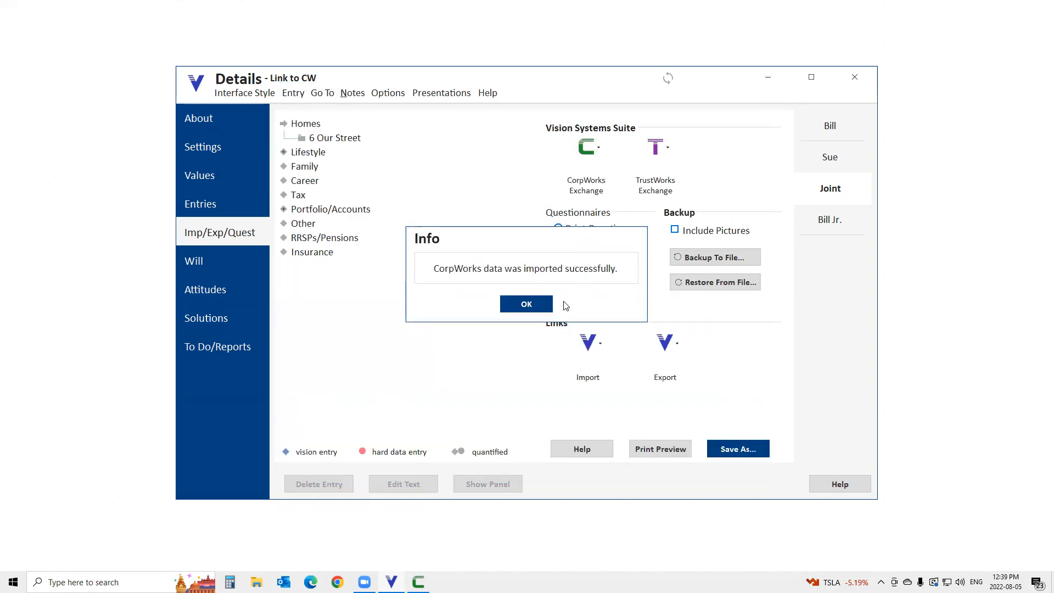
left_click(526, 305)
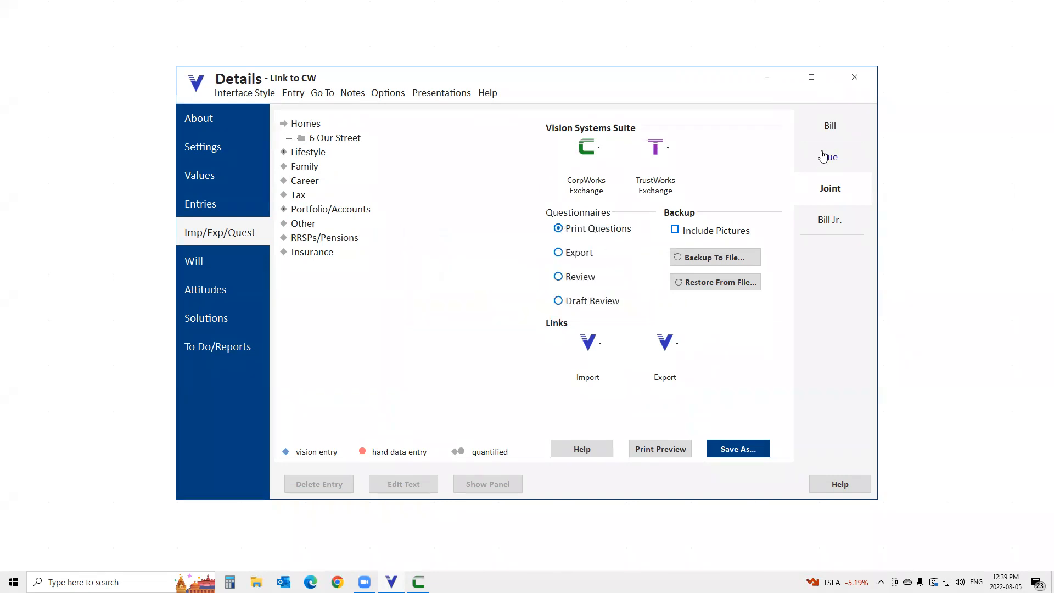
Examine the share transactions for ABC Corp.: Common A among the first client's private company investments.
left_click(829, 130)
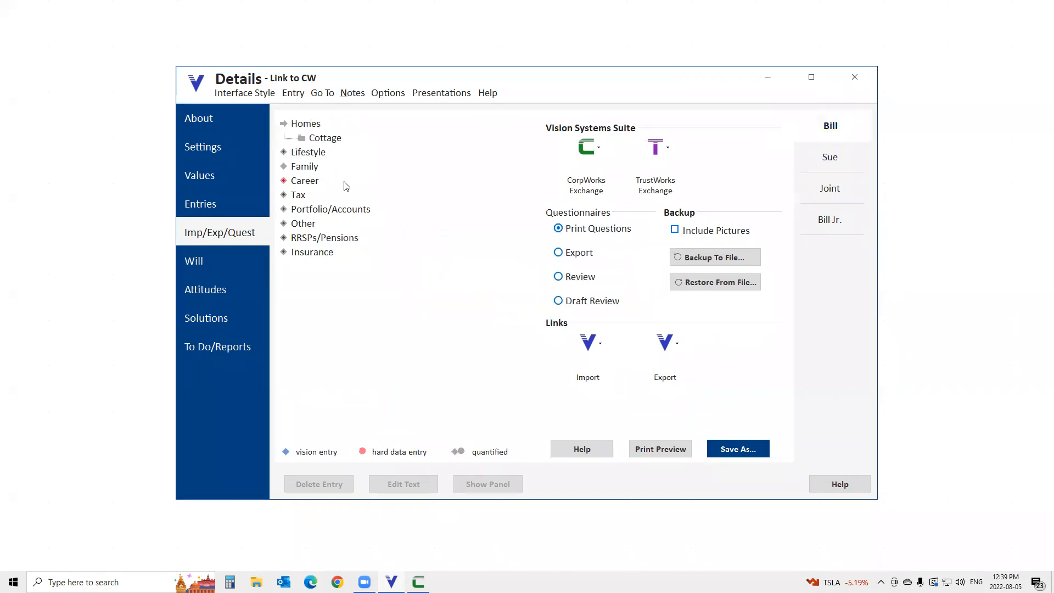
left_click(206, 206)
left_click(304, 221)
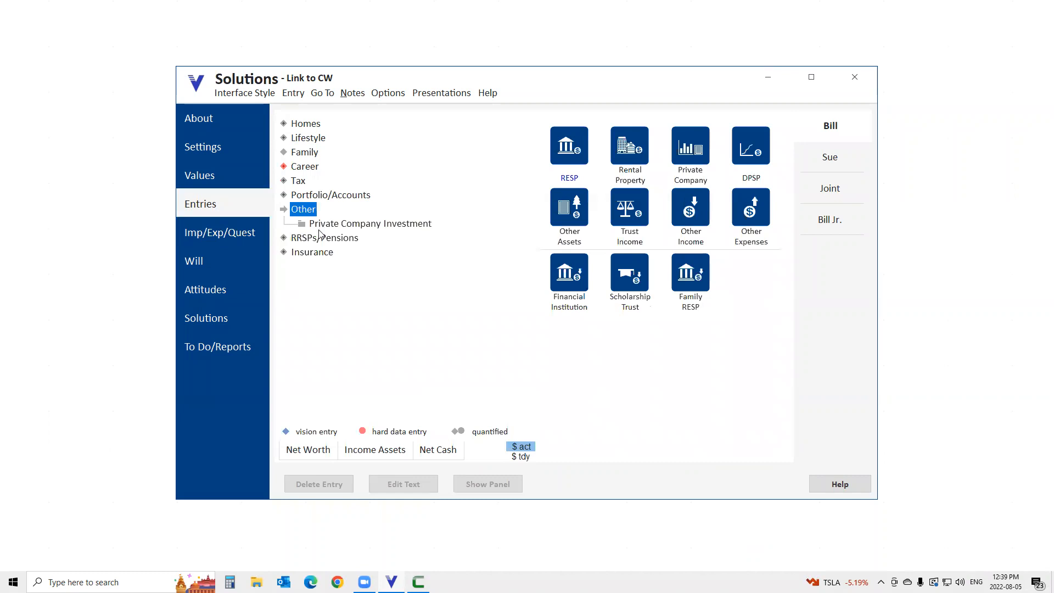
left_click(332, 225)
left_click(355, 243)
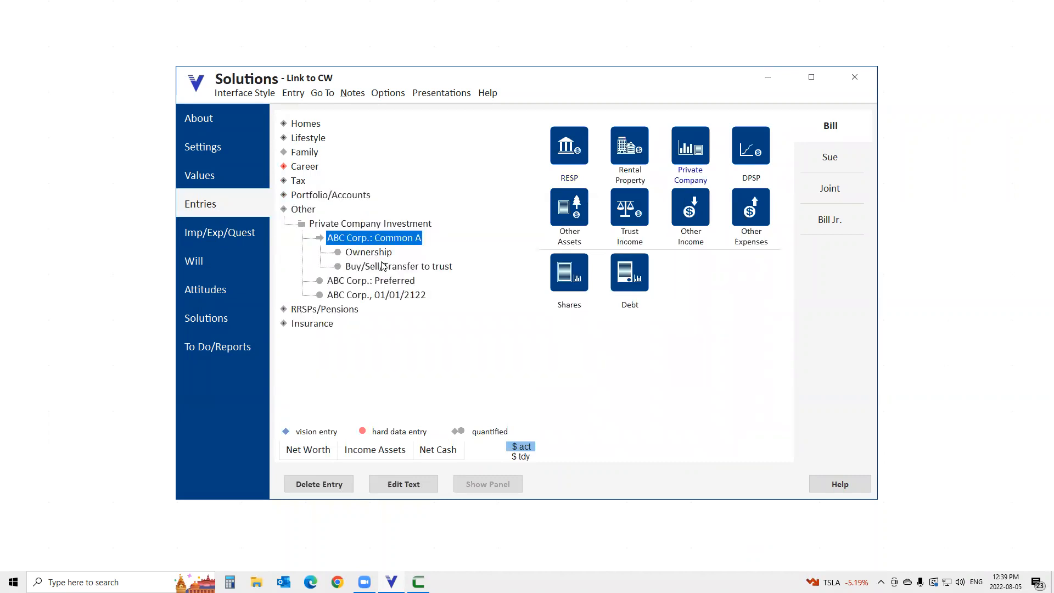
left_click(385, 267)
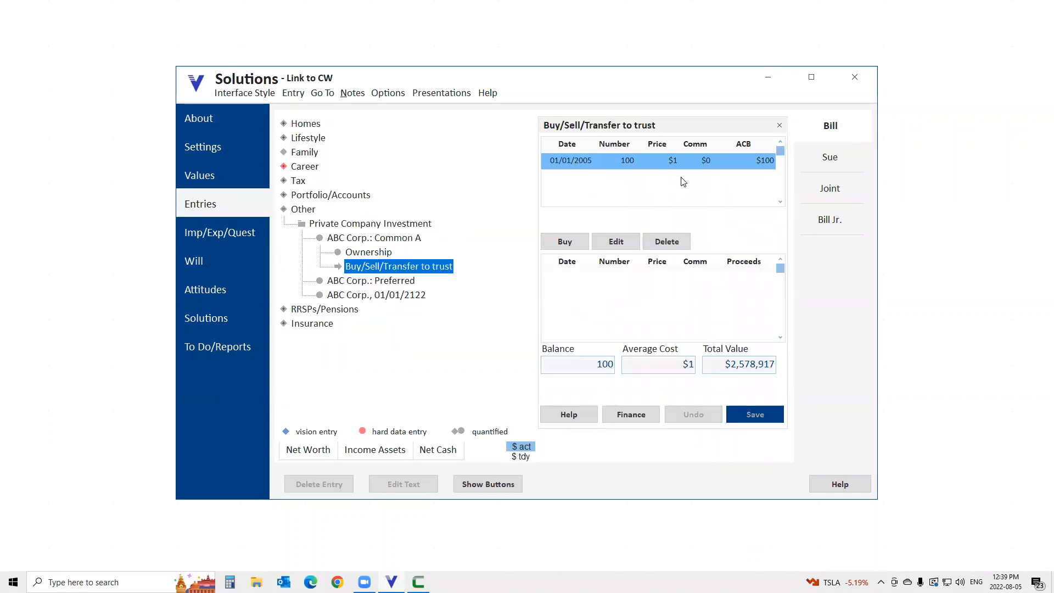
Review the share transactions for ABC Corp.: Preferred and the ownership of the ABC Corp. debt due 01/01/2122.
left_click(379, 278)
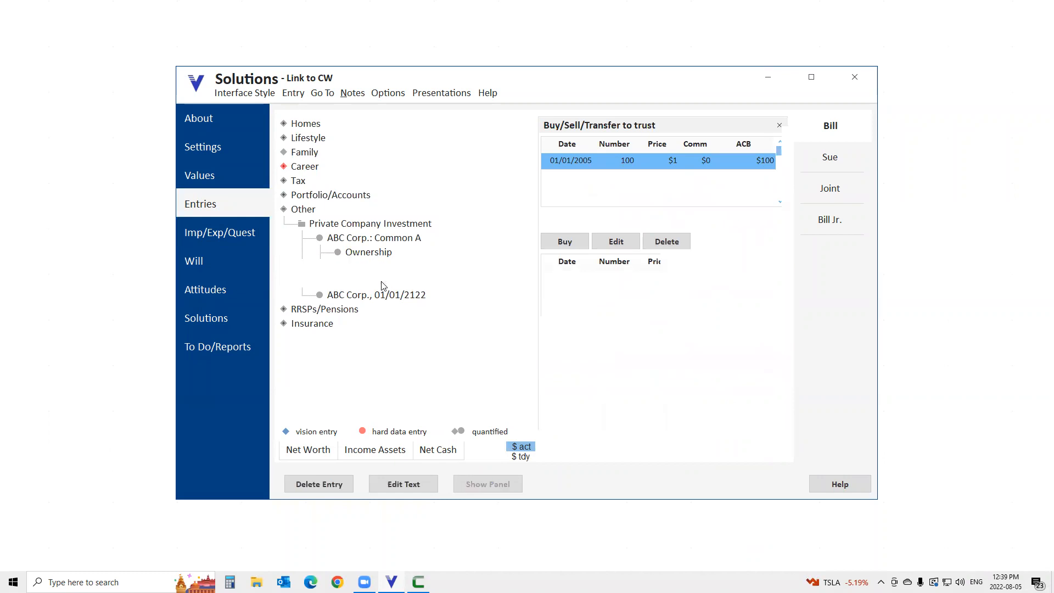
left_click(387, 277)
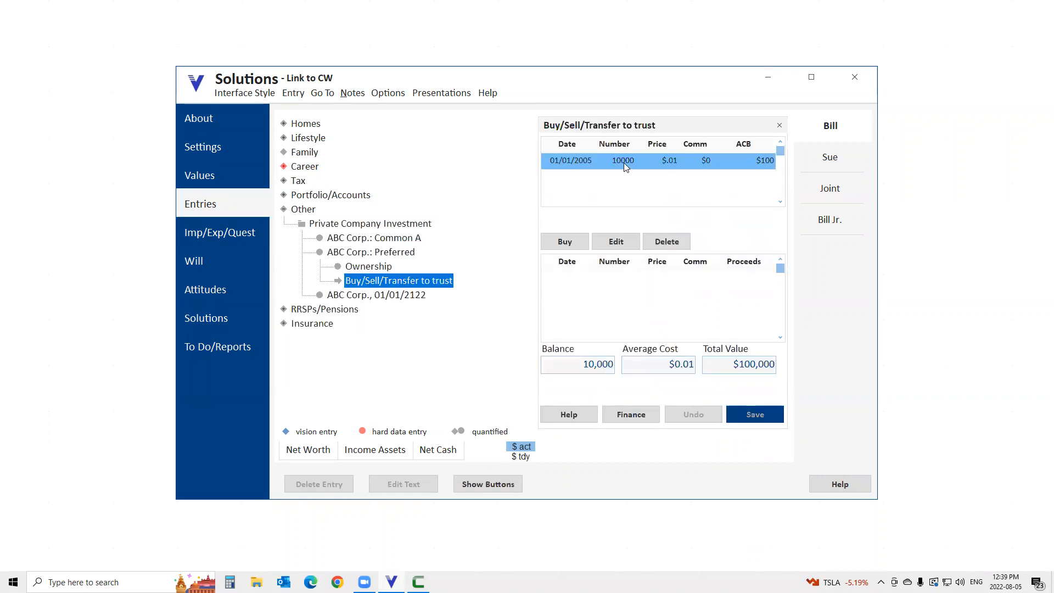
left_click(377, 295)
left_click(379, 283)
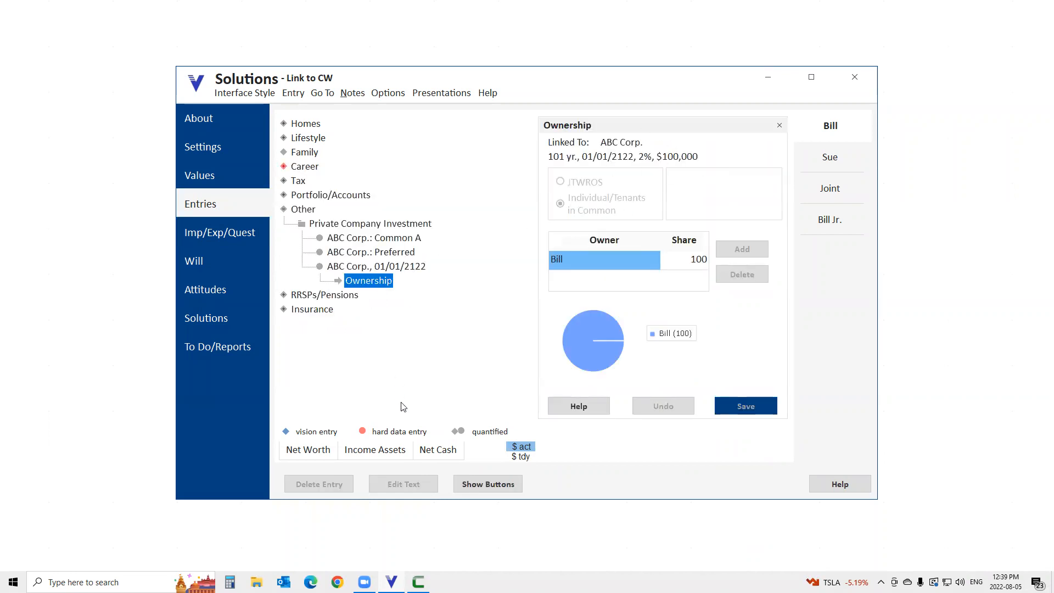
Analyze the first client's net cash flow, tracing 2022 sources through Private Companies to Dividends over time.
left_click(440, 449)
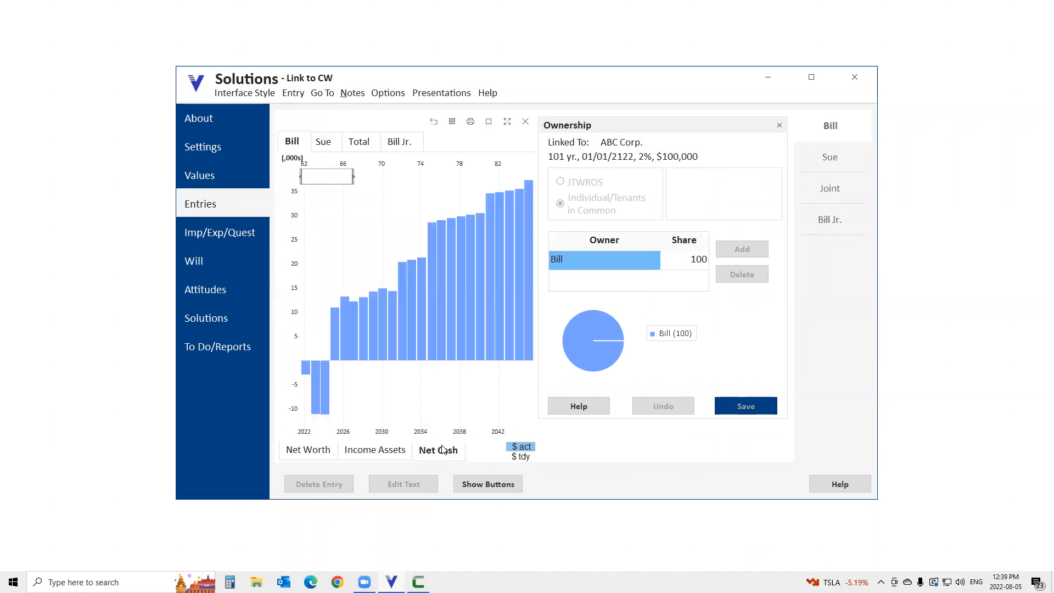
left_click(488, 121)
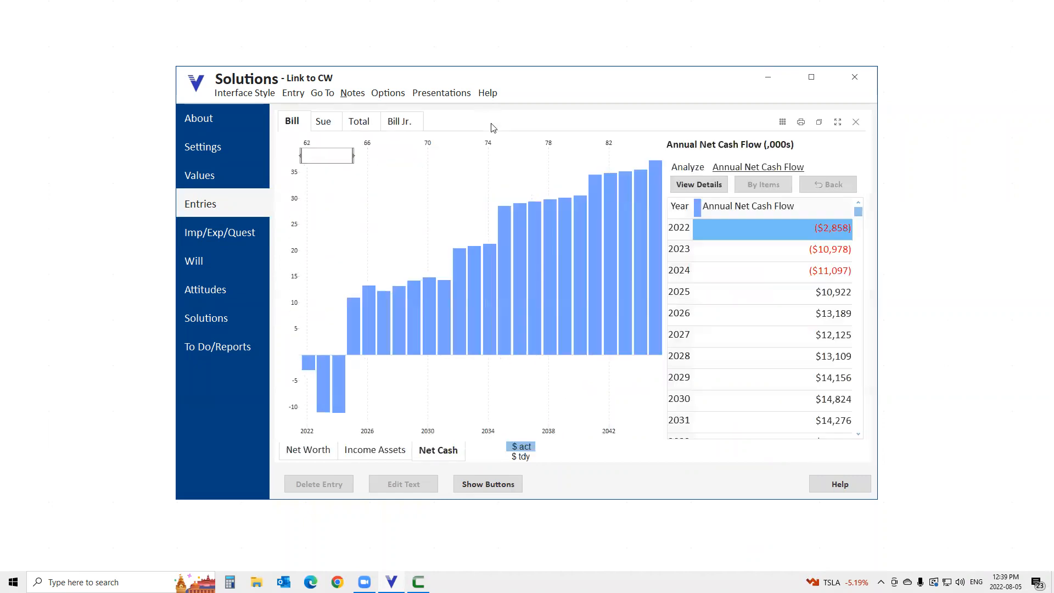
left_click(762, 230)
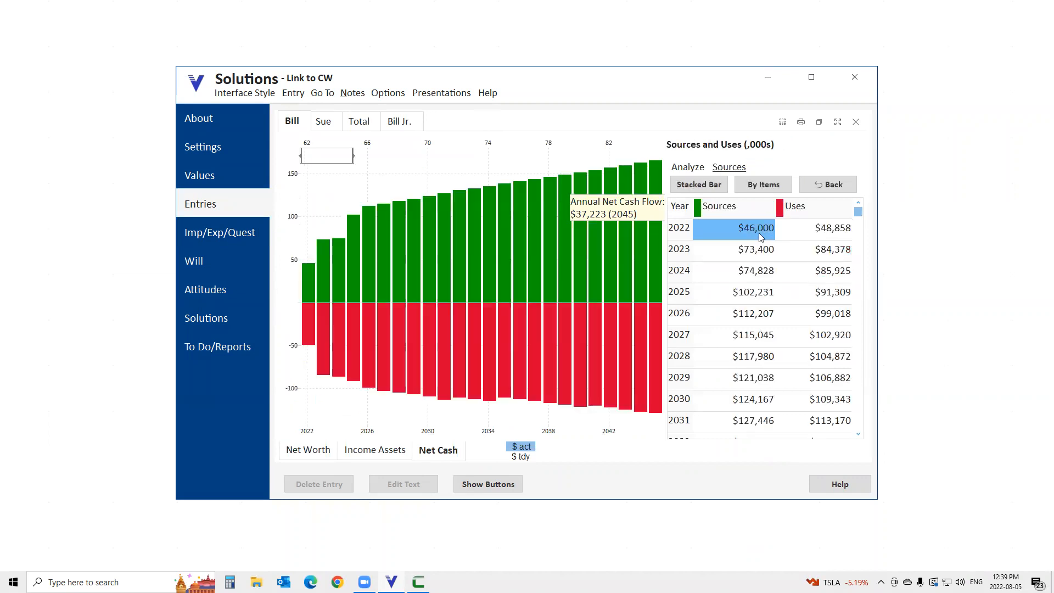
left_click(758, 232)
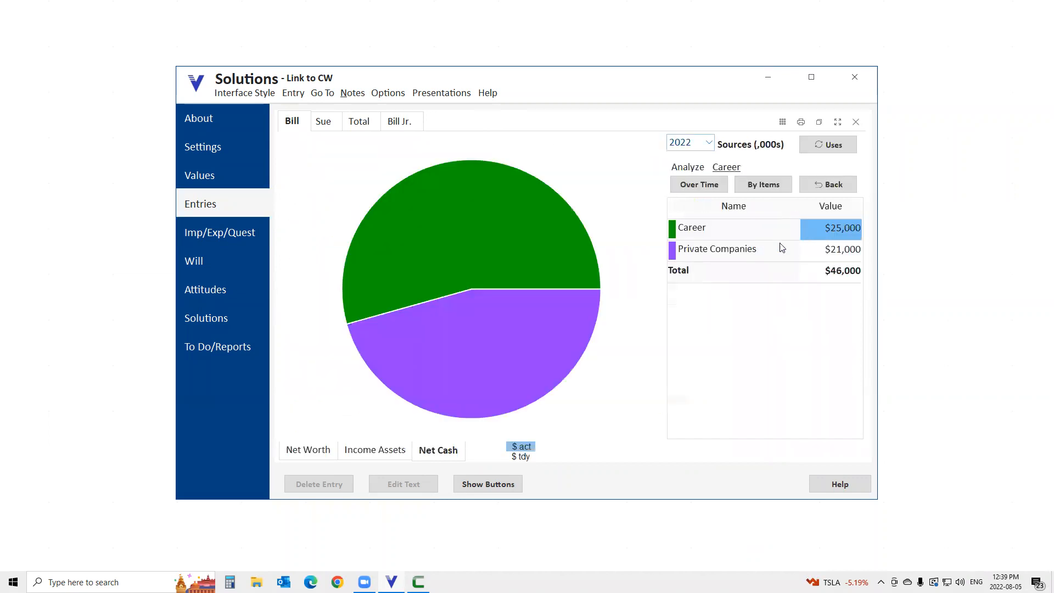
left_click(829, 255)
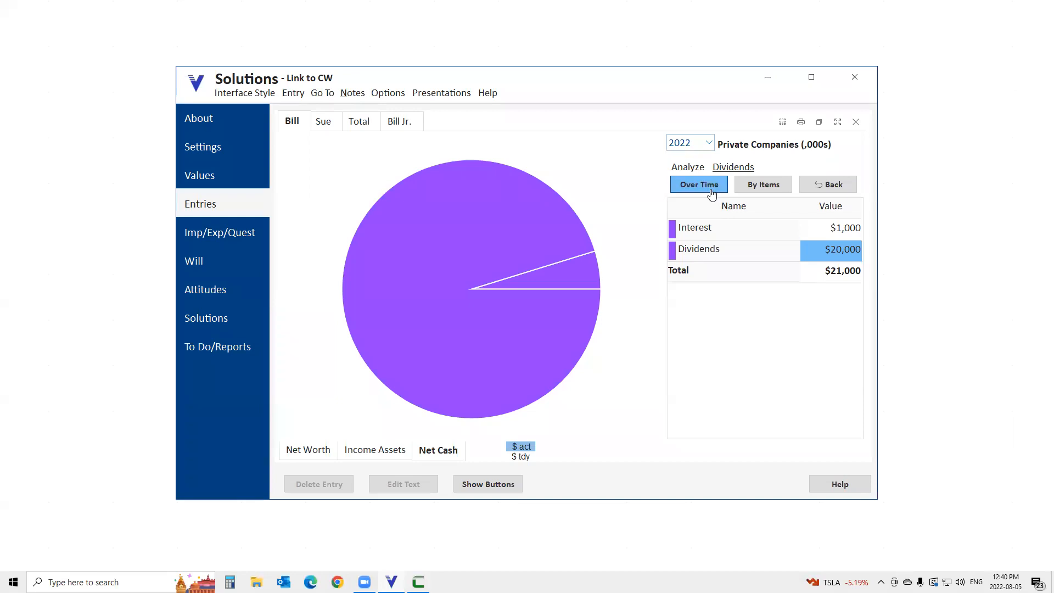
left_click(701, 185)
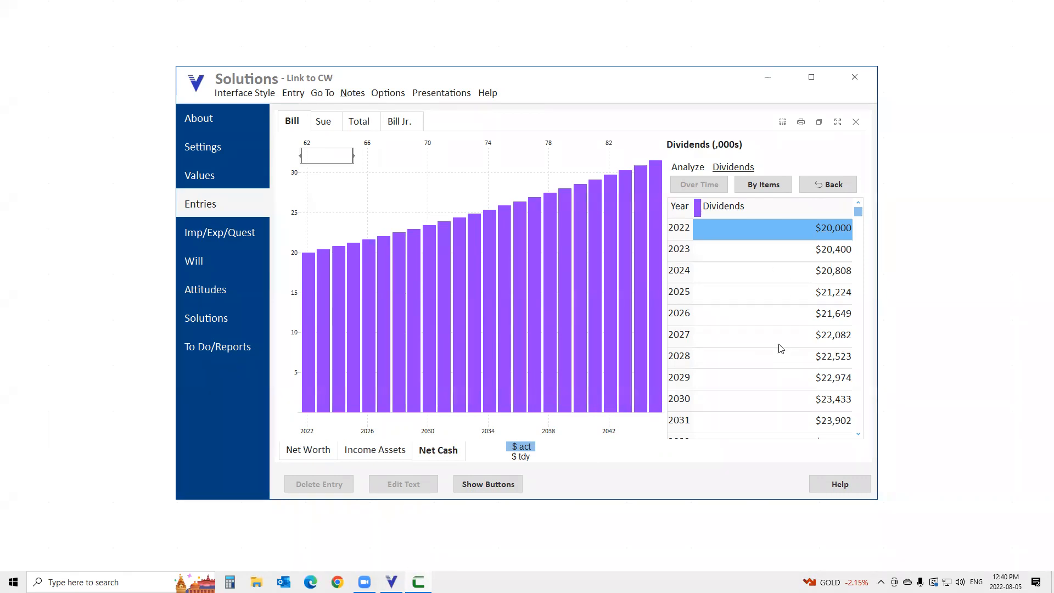
Switch to CorpWorks, make Auto the current solution and save it.
mouse_move(636, 300)
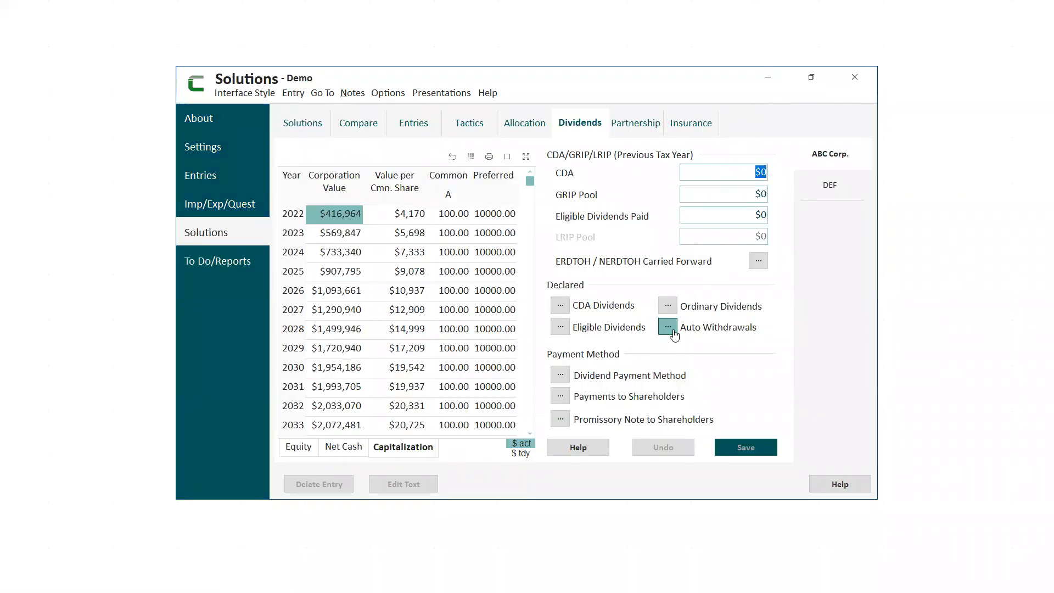
left_click(291, 124)
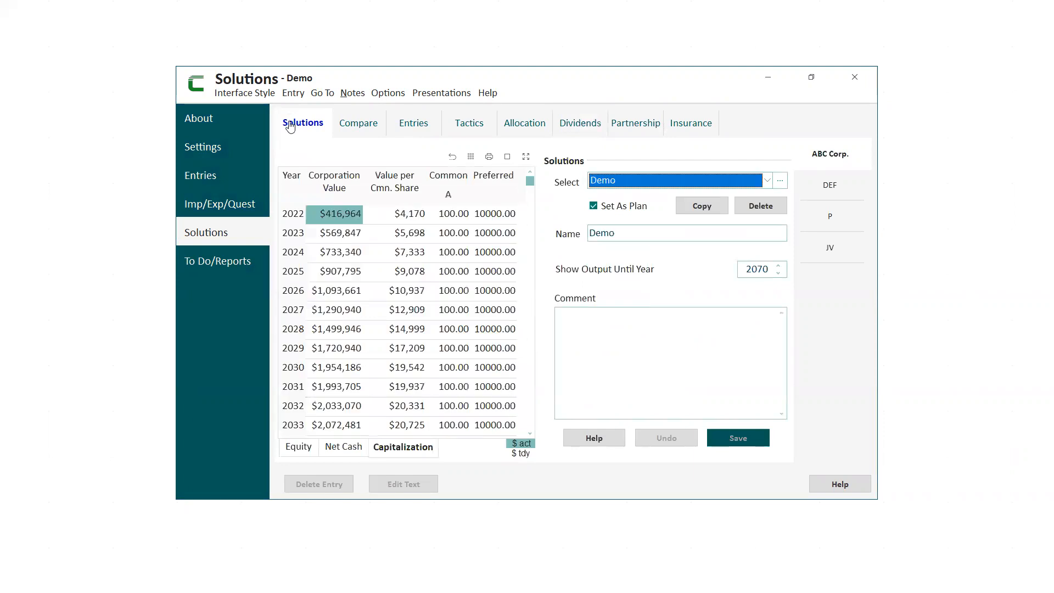
left_click(762, 183)
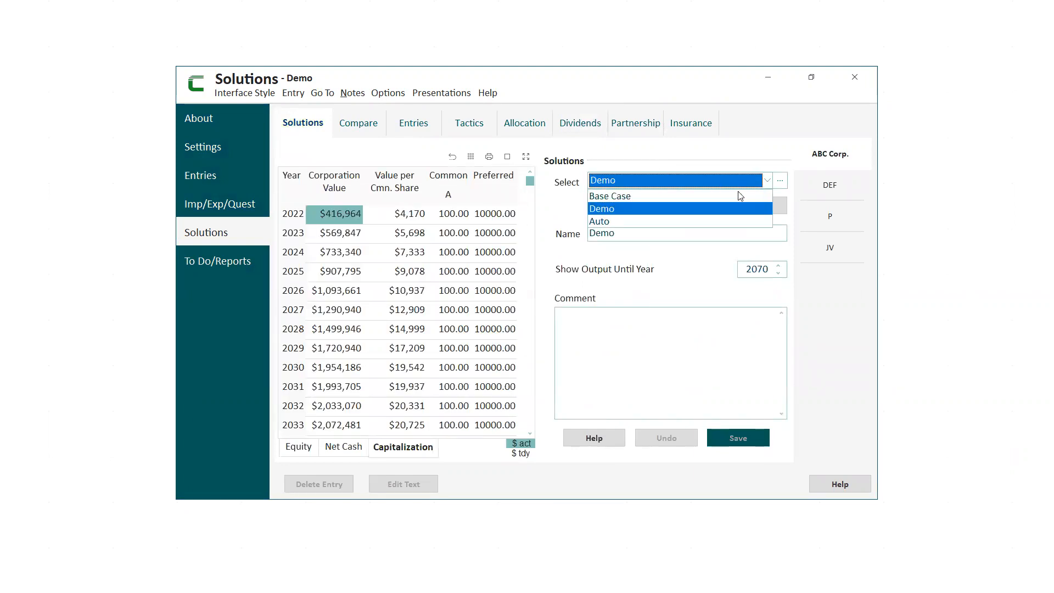
left_click(593, 222)
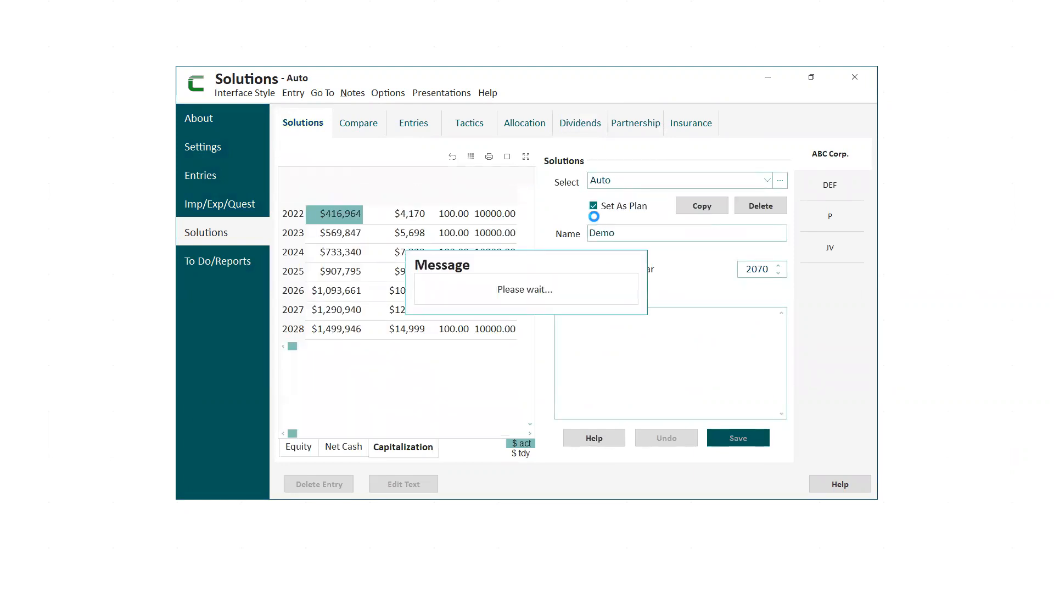
left_click(739, 437)
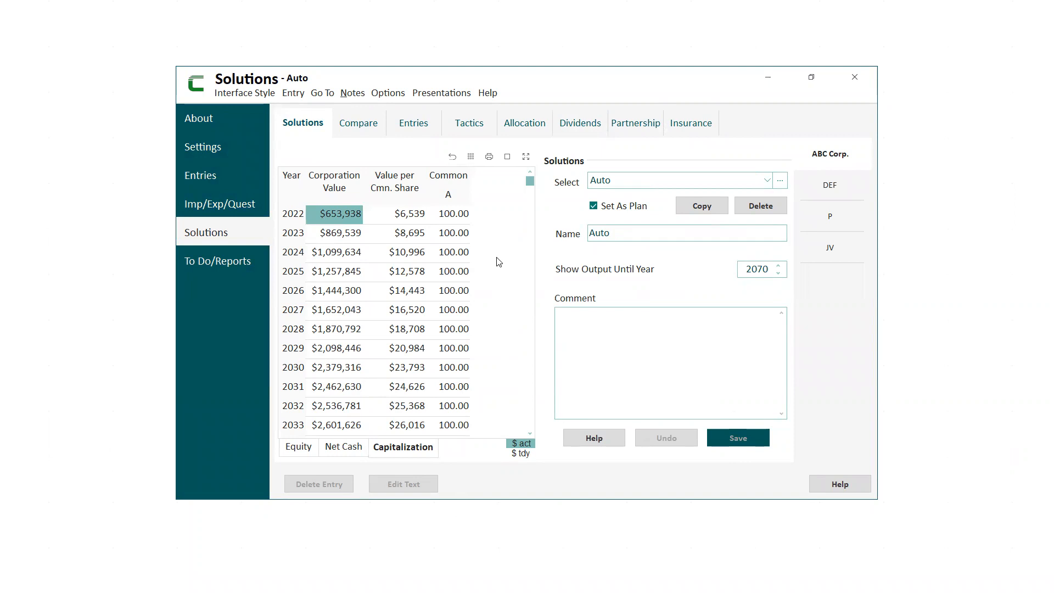
Switch to VisionWorks, select the Auto solution, set it as the plan and save.
left_click(768, 77)
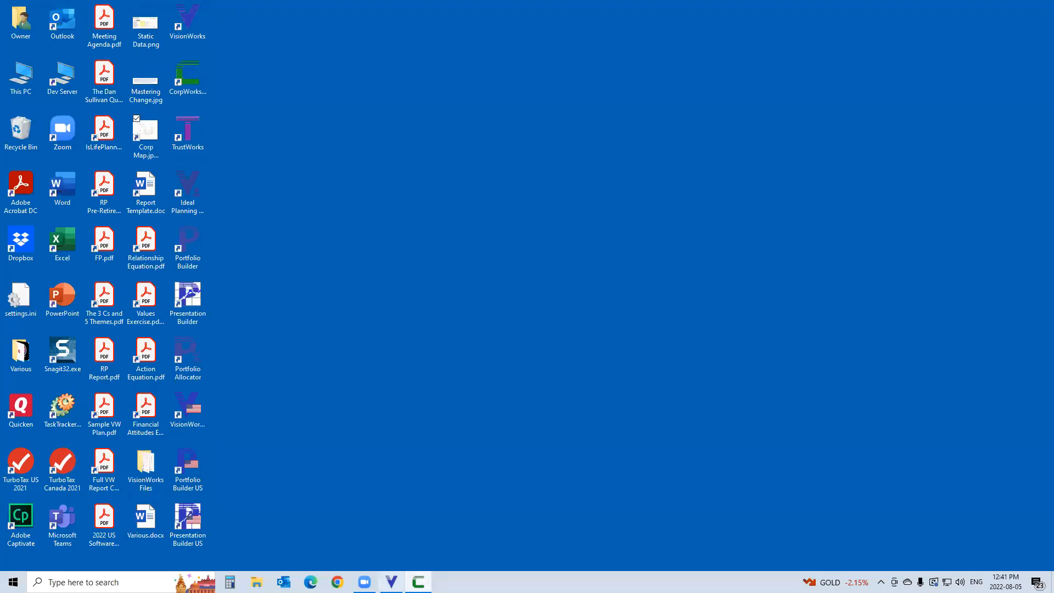
left_click(391, 582)
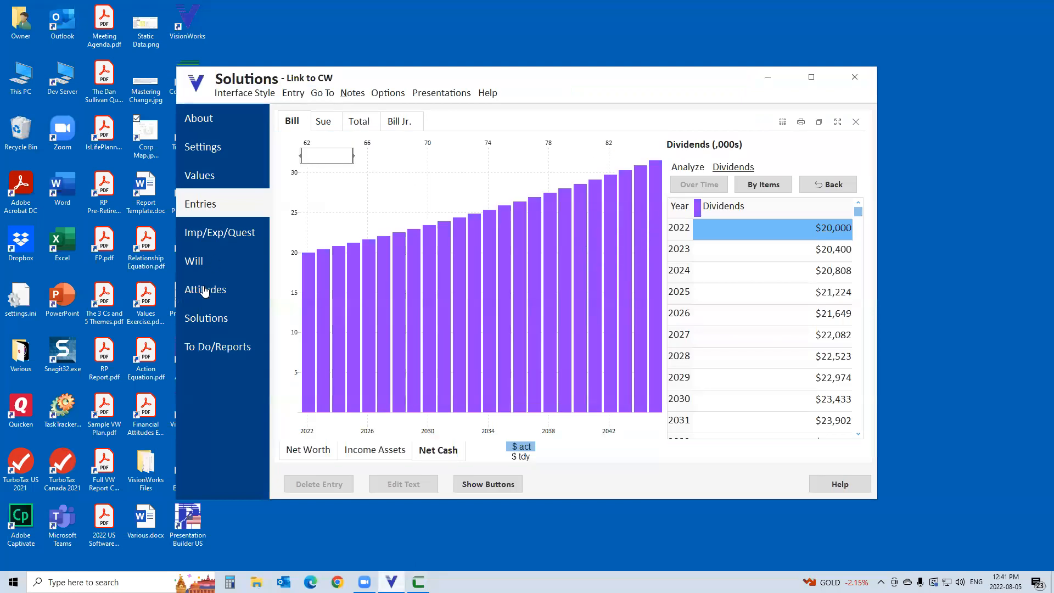
left_click(214, 324)
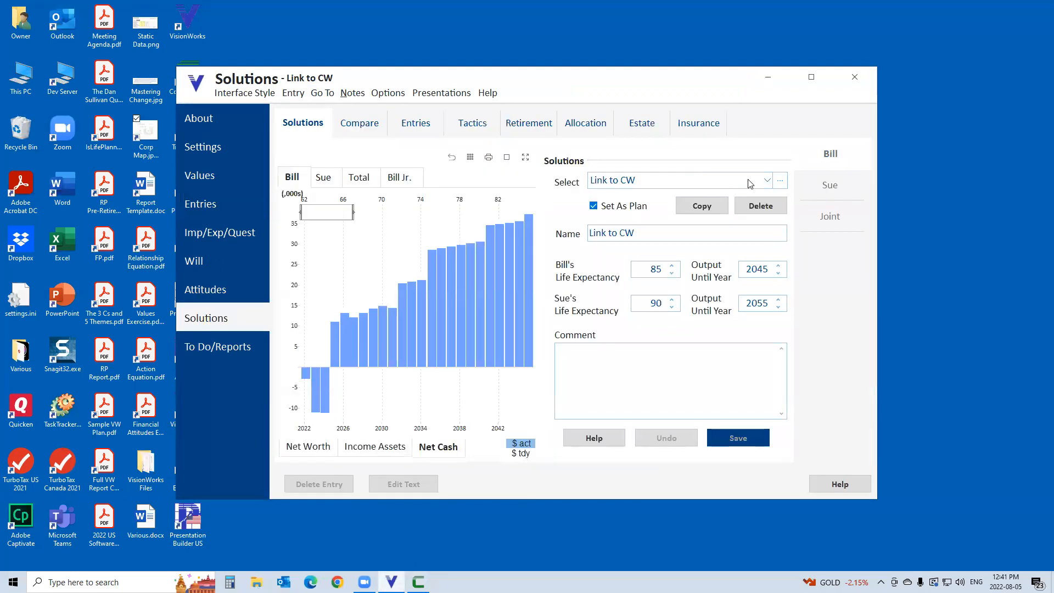
left_click(768, 182)
left_click(713, 234)
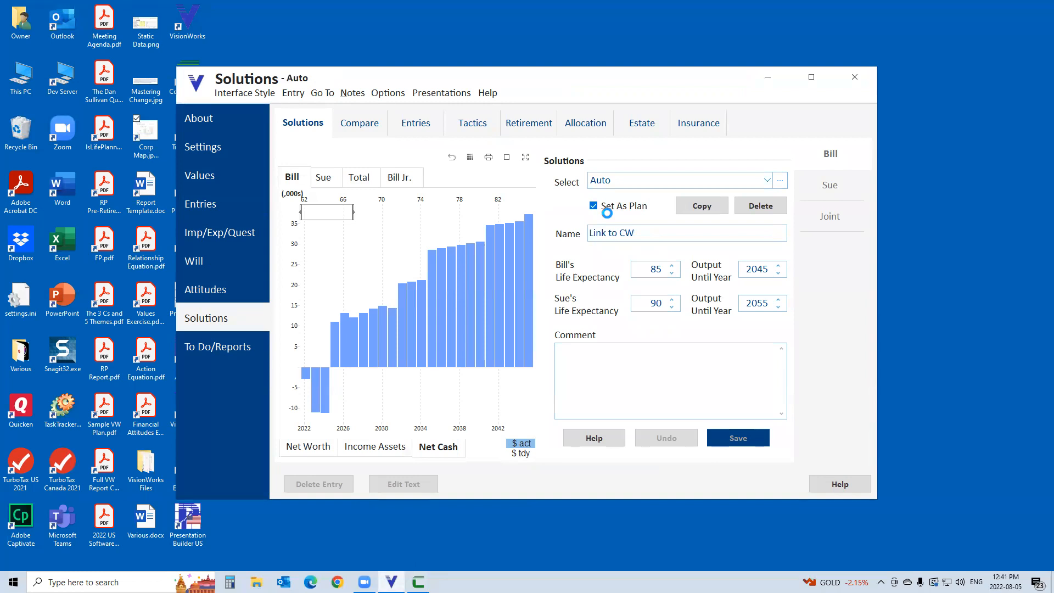
left_click(594, 206)
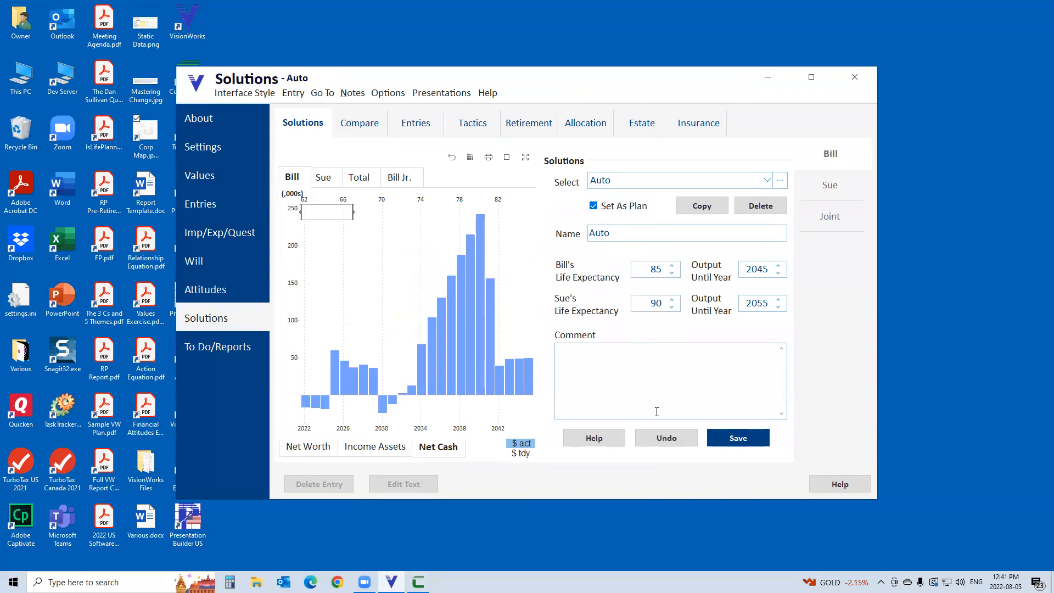
left_click(756, 443)
Switch to CorpWorks to view the Auto solution's dividend settings, and return to VisionWorks.
left_click(418, 581)
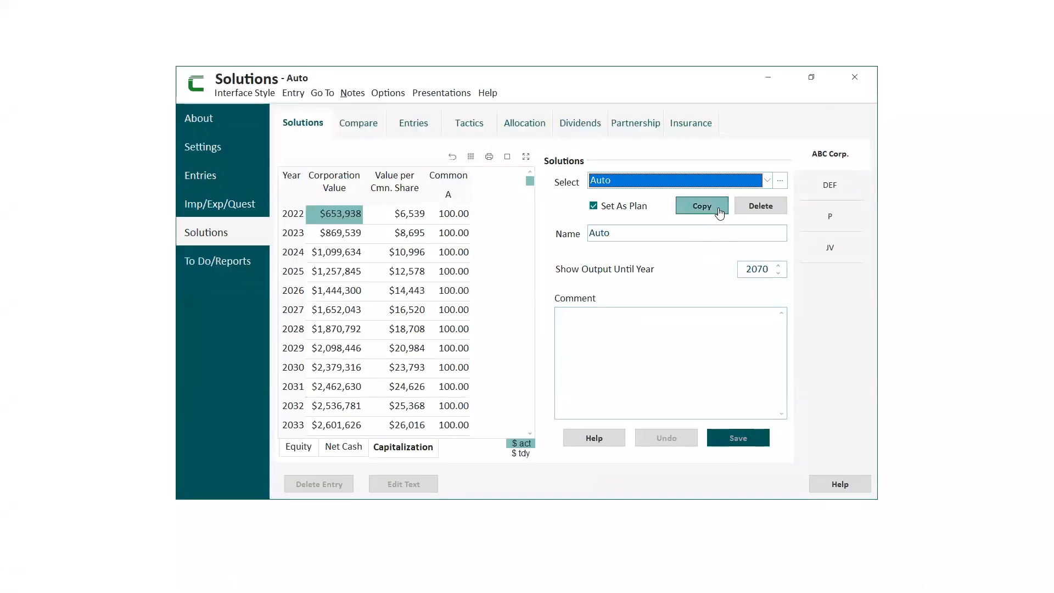
left_click(578, 125)
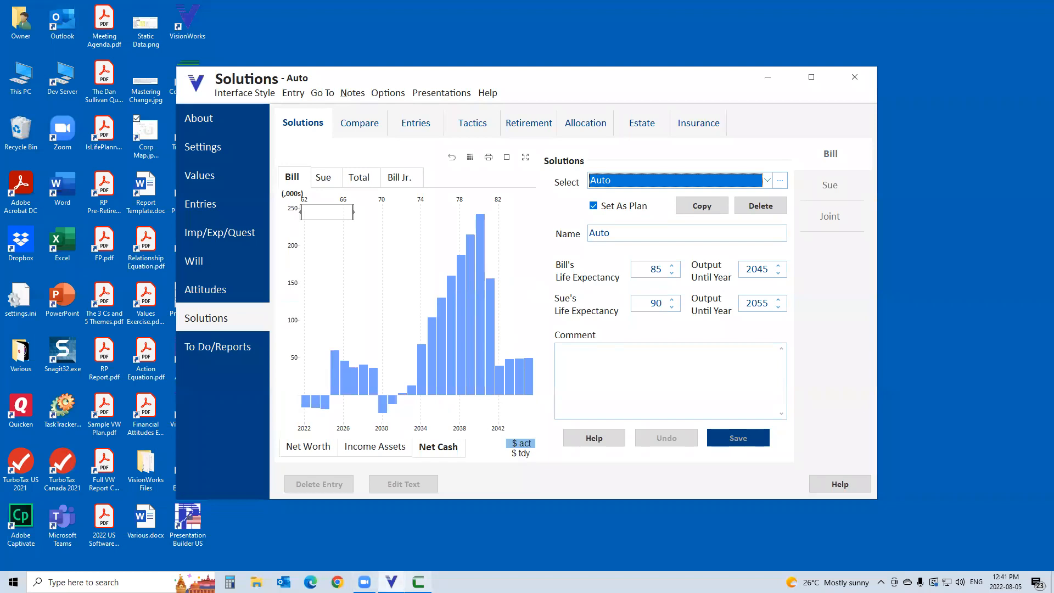
left_click(390, 582)
left_click(391, 582)
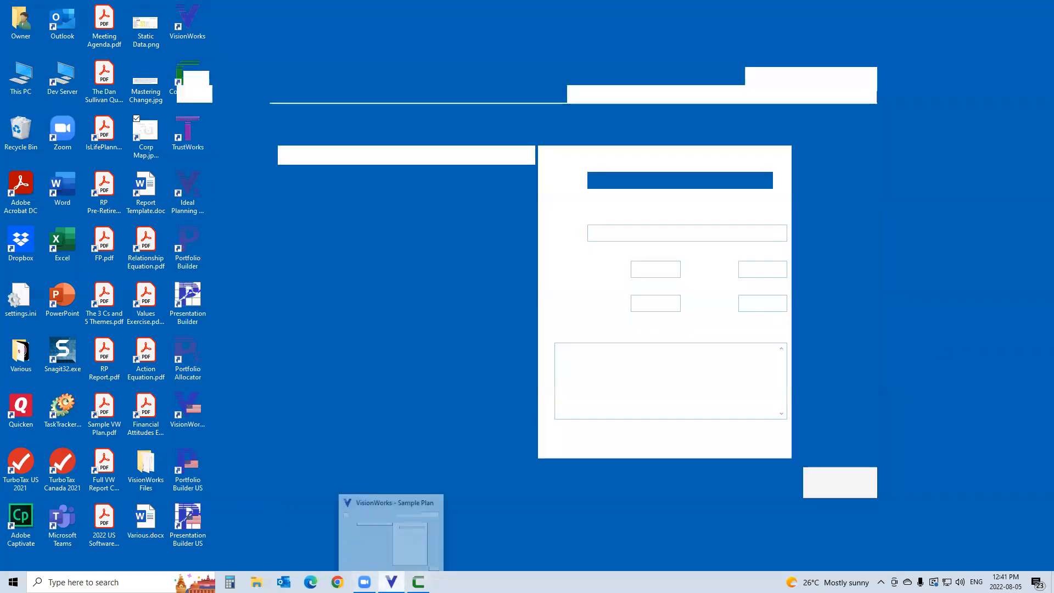
Inspect the buy/sell/transfer to trust details of the ABC Corp. Common A shares in the Auto solution's entries.
left_click(419, 124)
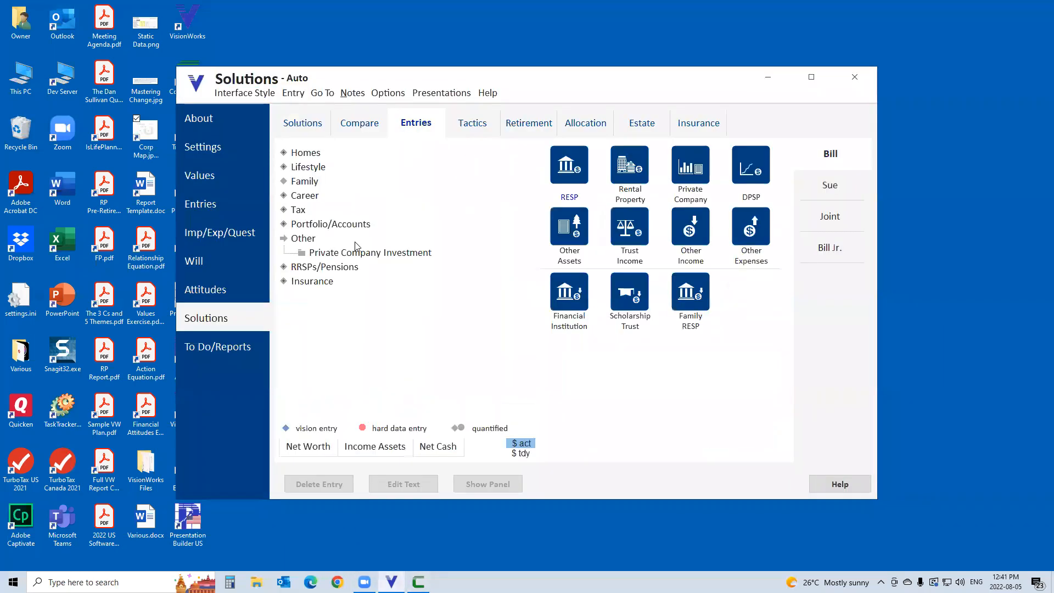
left_click(358, 268)
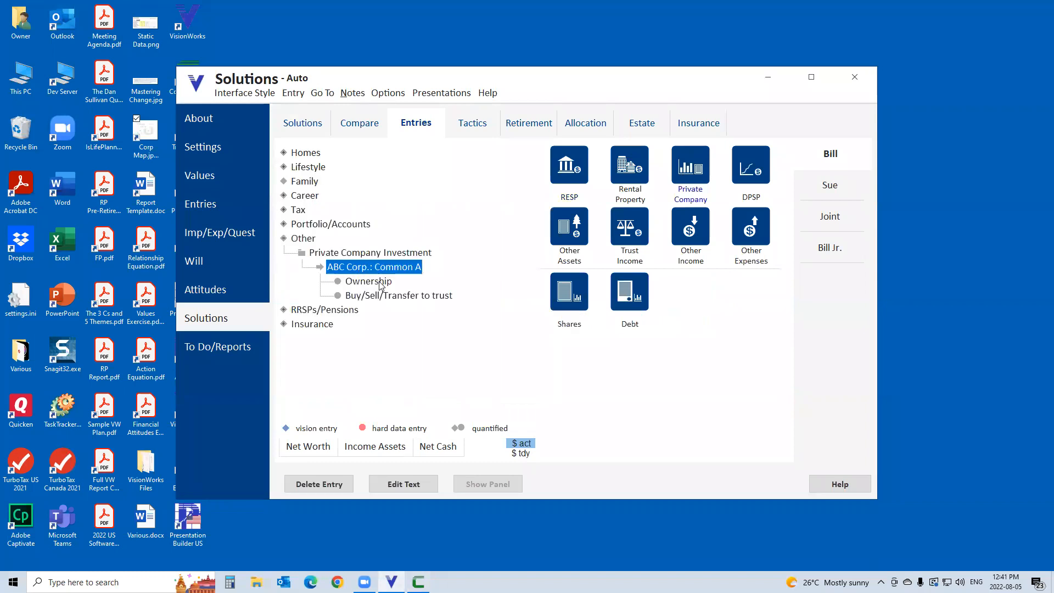
left_click(378, 299)
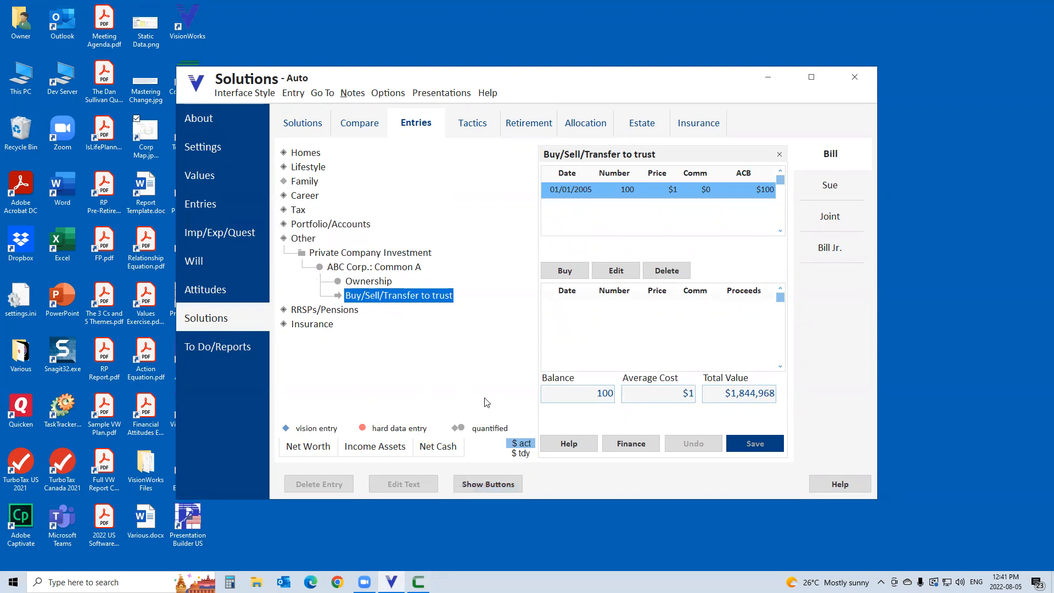
Review the share and debt links in the CorpWorks import settings, and close them without importing.
left_click(227, 236)
left_click(580, 177)
left_click(589, 204)
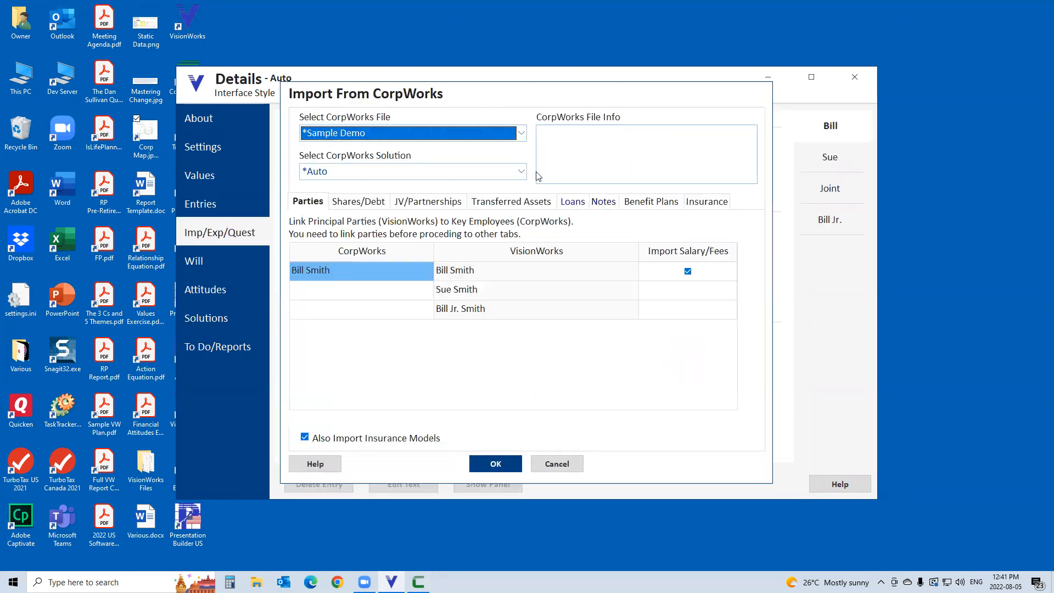
left_click(384, 203)
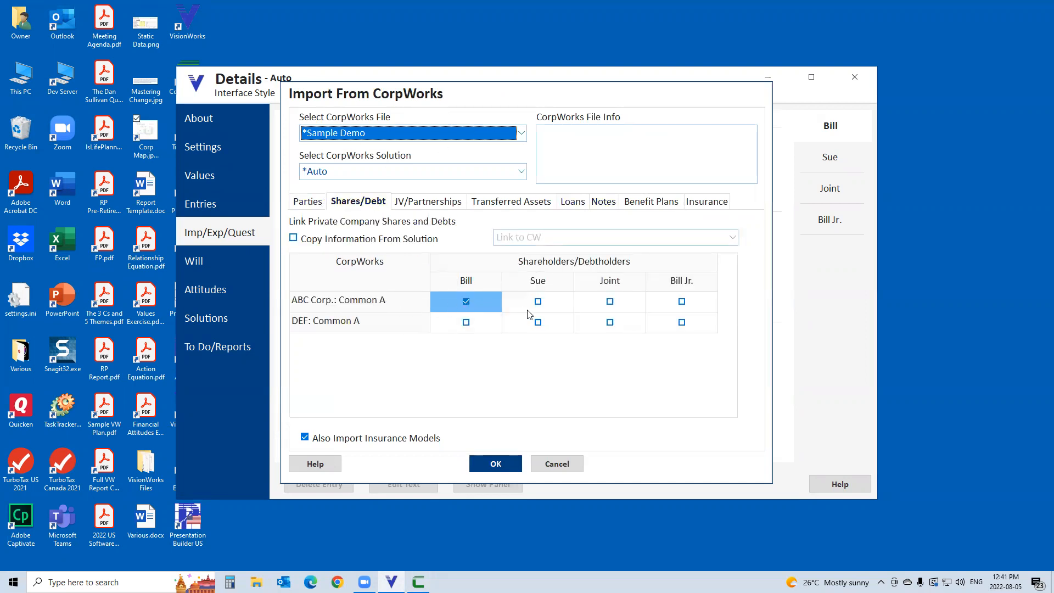
left_click(558, 468)
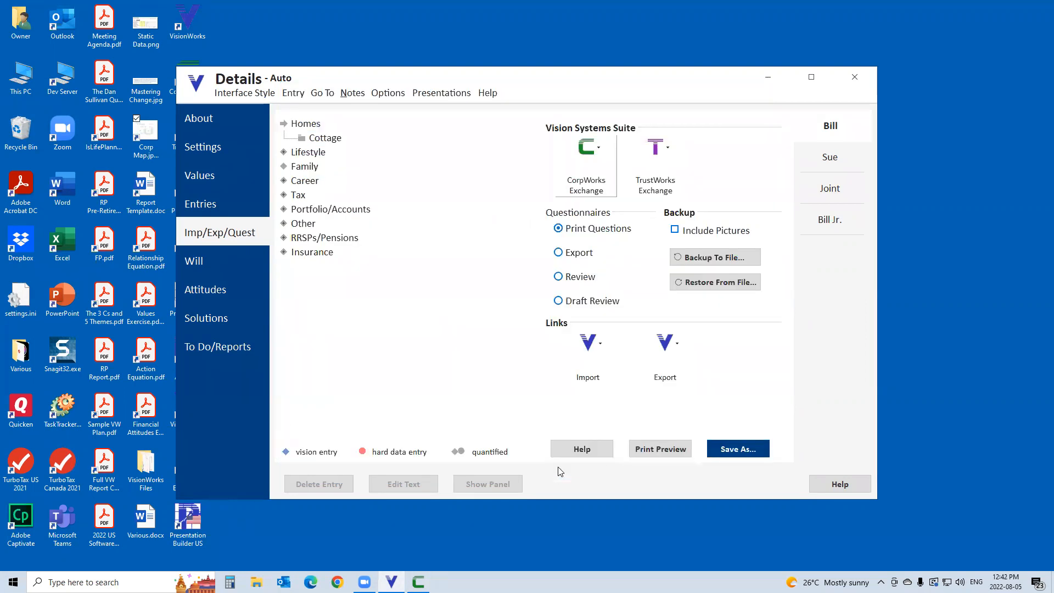
Switch to CorpWorks and calculate ABC Corp.'s auto withdrawals for the Sample Plan's Auto solution, including only the first client as a party.
left_click(418, 581)
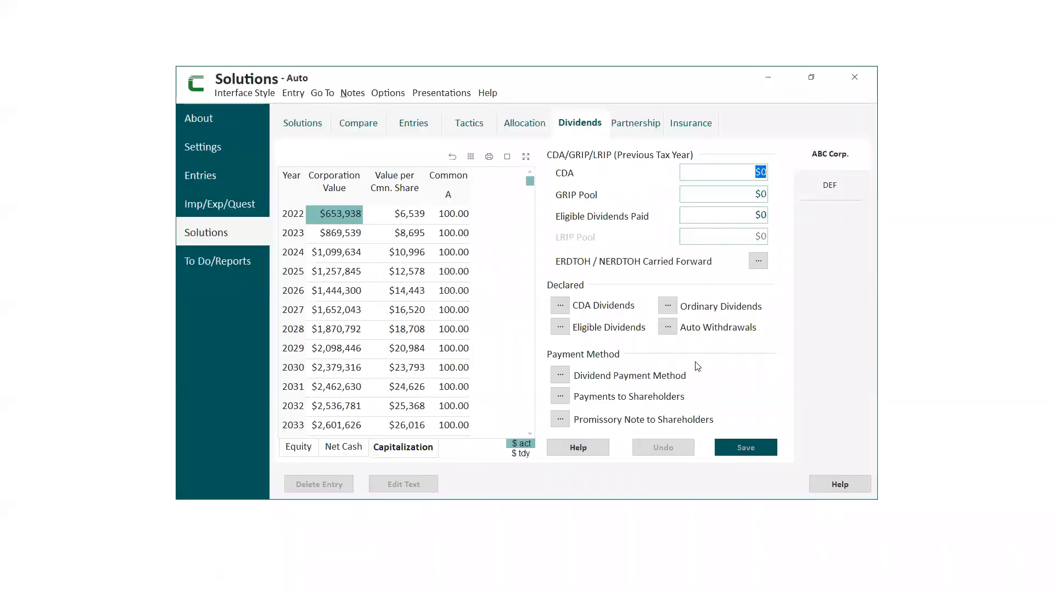
left_click(669, 328)
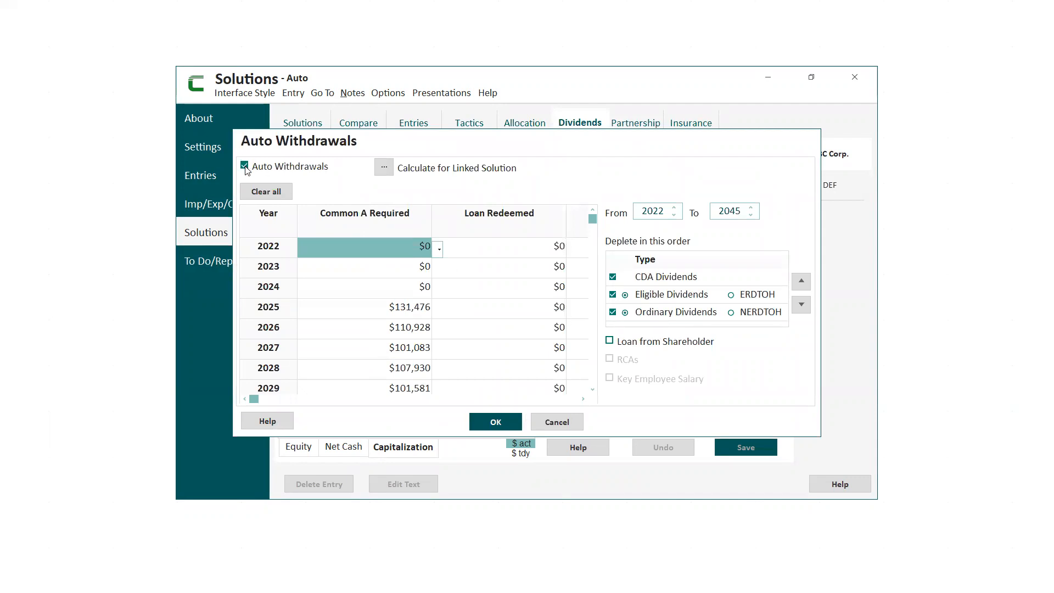
left_click(383, 170)
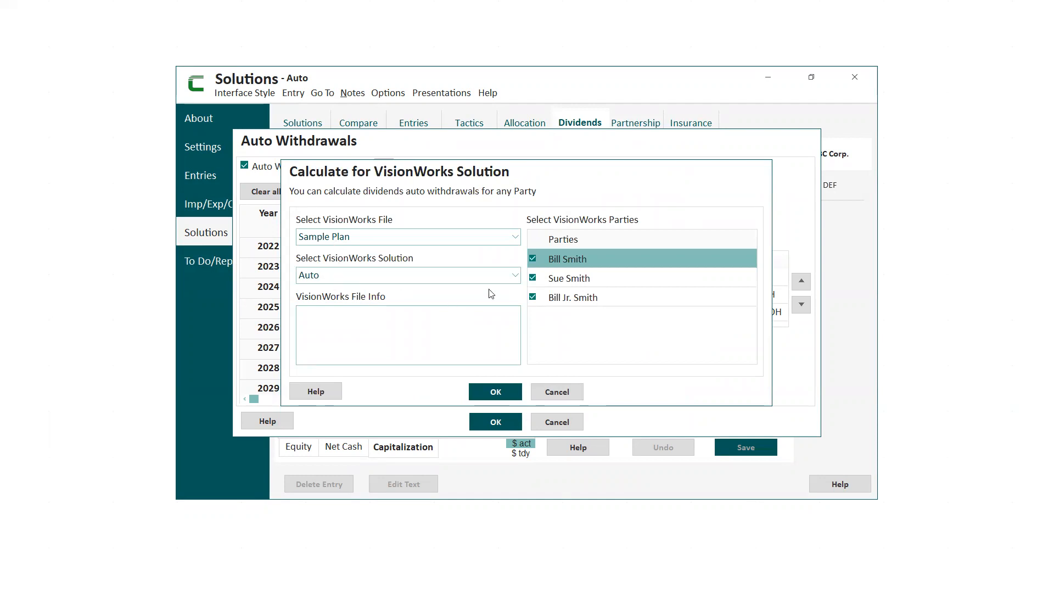
left_click(532, 277)
left_click(533, 297)
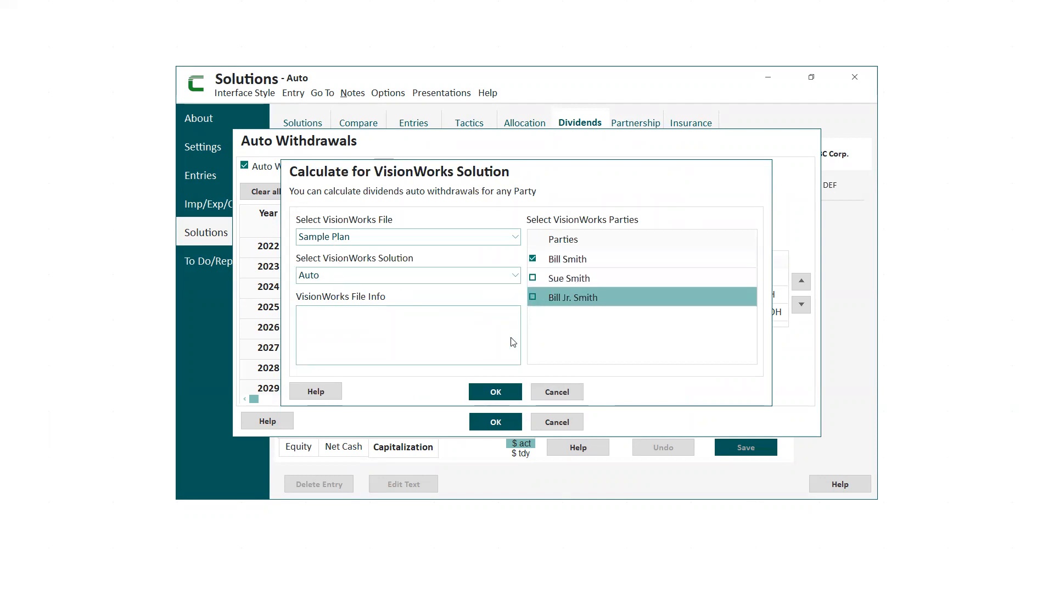
left_click(495, 392)
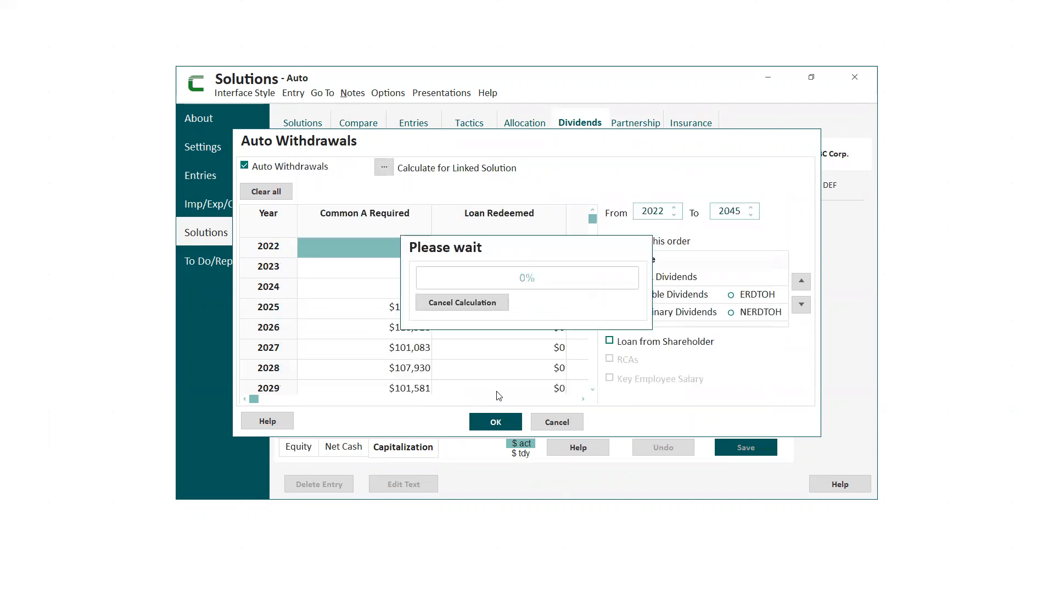
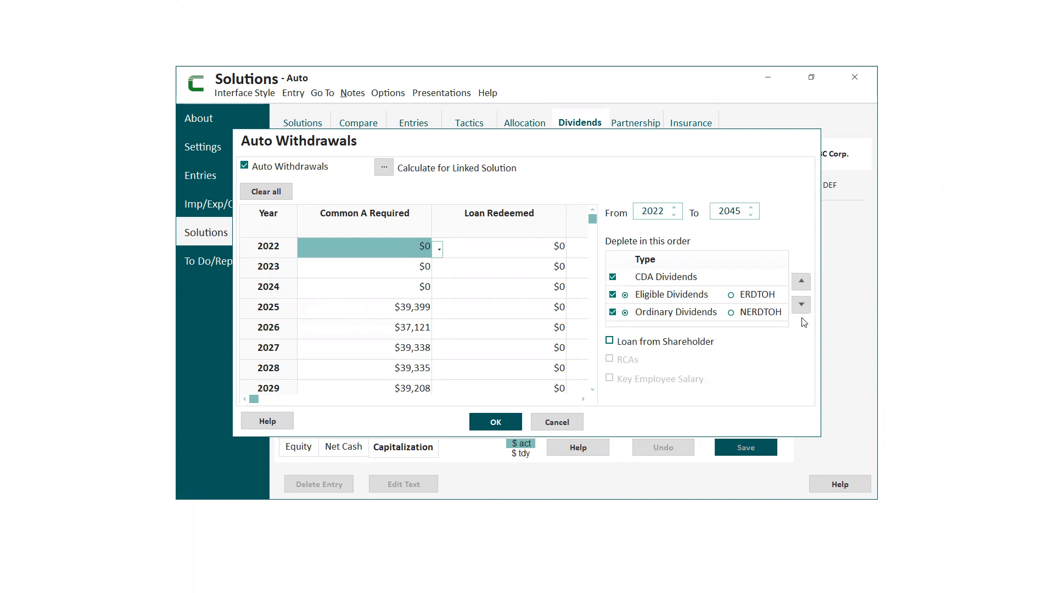
Accept ABC Corp.'s auto withdrawal settings and review its declared ordinary dividends without changing them.
left_click(696, 300)
left_click(495, 423)
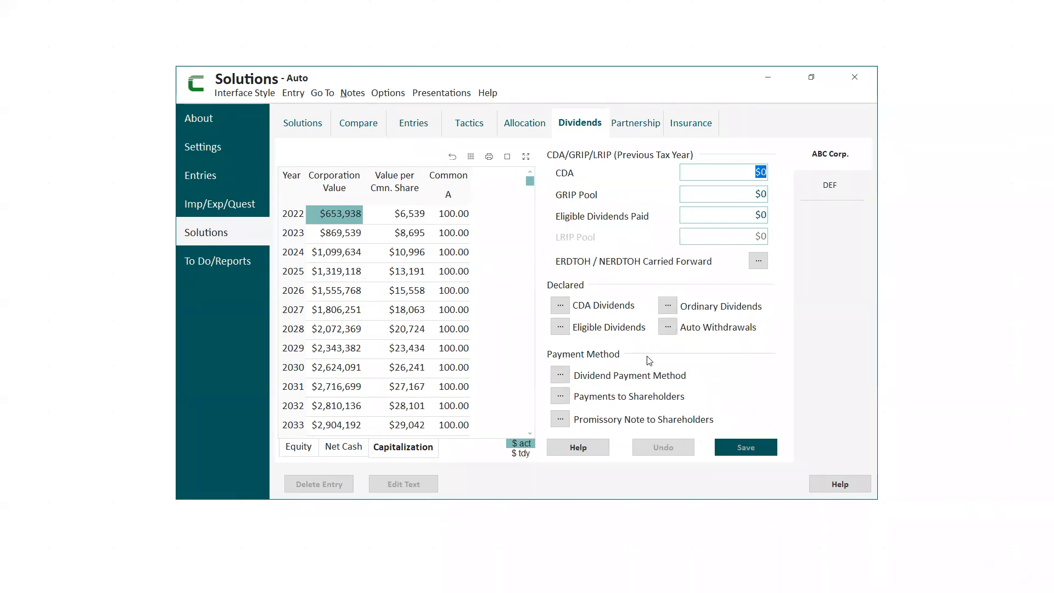
left_click(668, 306)
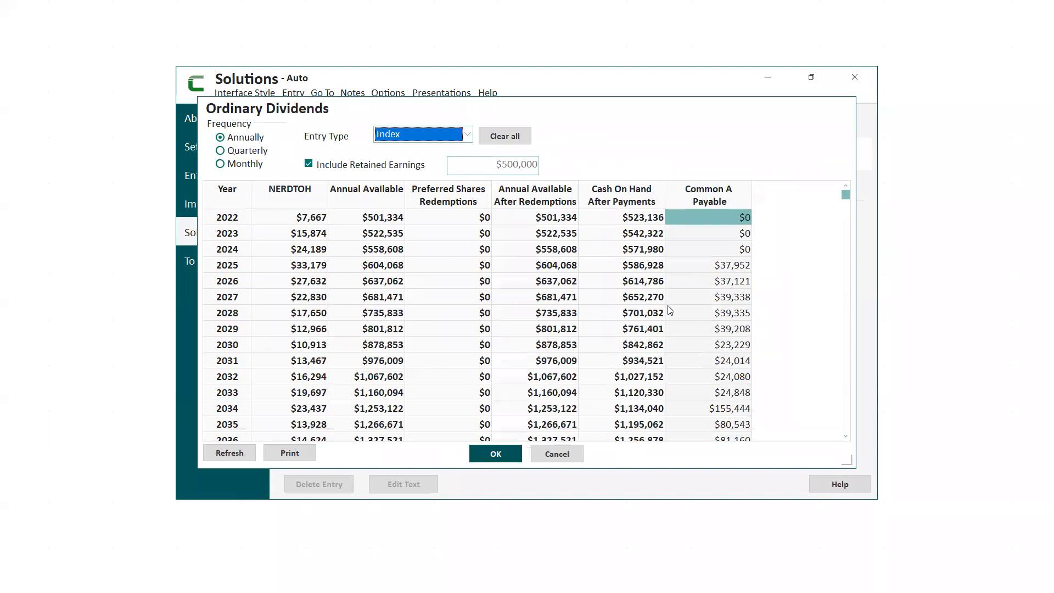
left_click(557, 454)
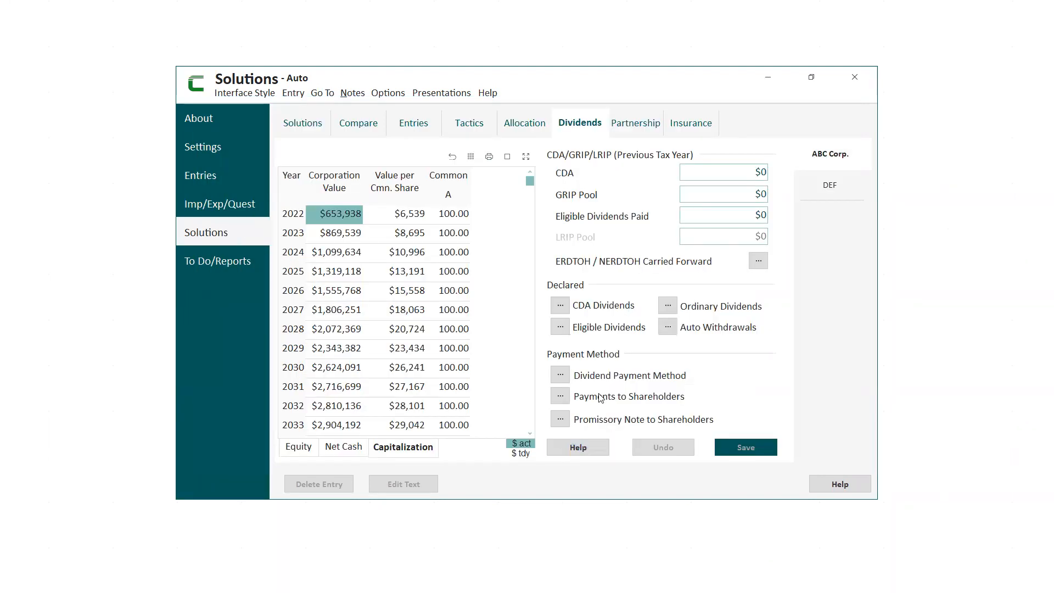
Review ABC Corp.'s dividend payment method and auto withdrawals table, leaving the settings as they are.
left_click(560, 375)
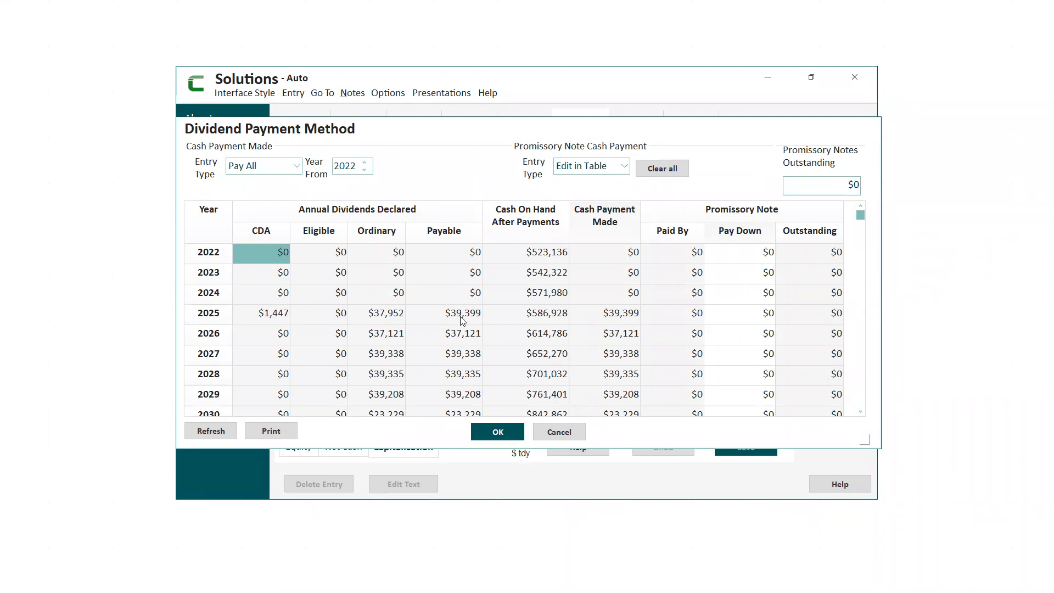
left_click(499, 433)
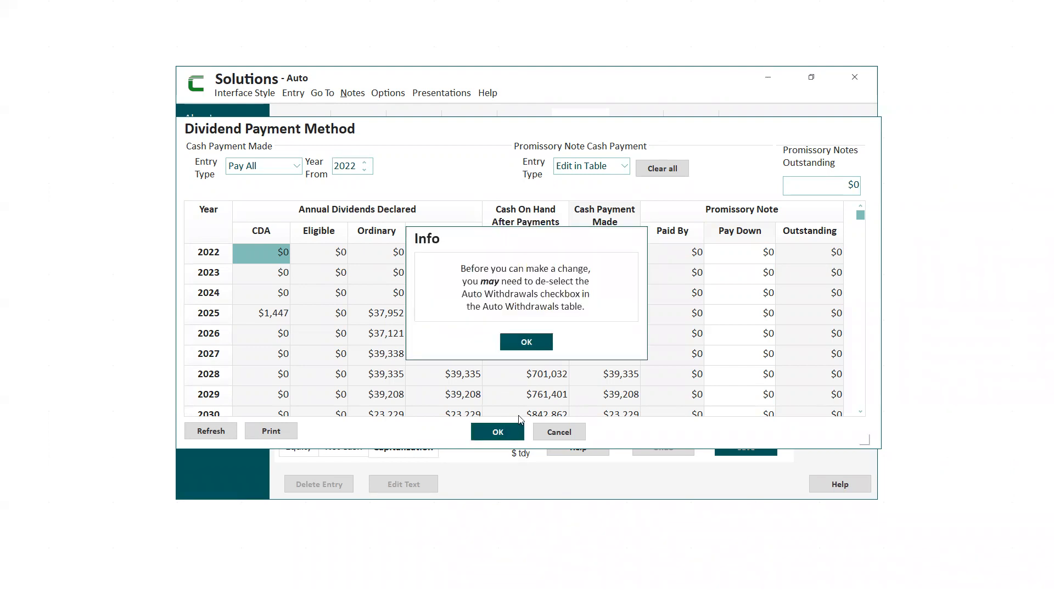
left_click(527, 342)
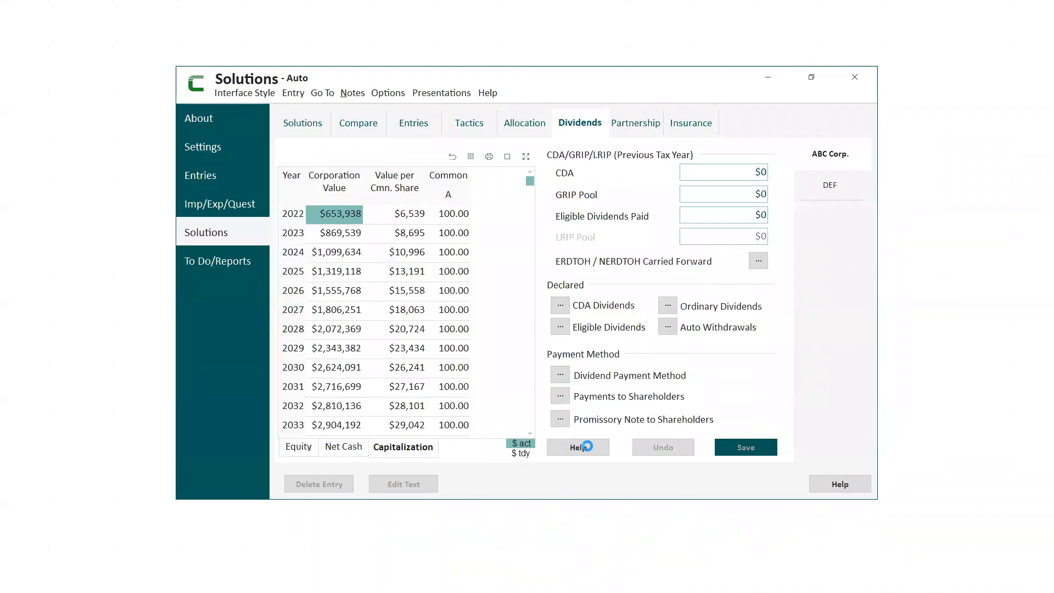
left_click(668, 328)
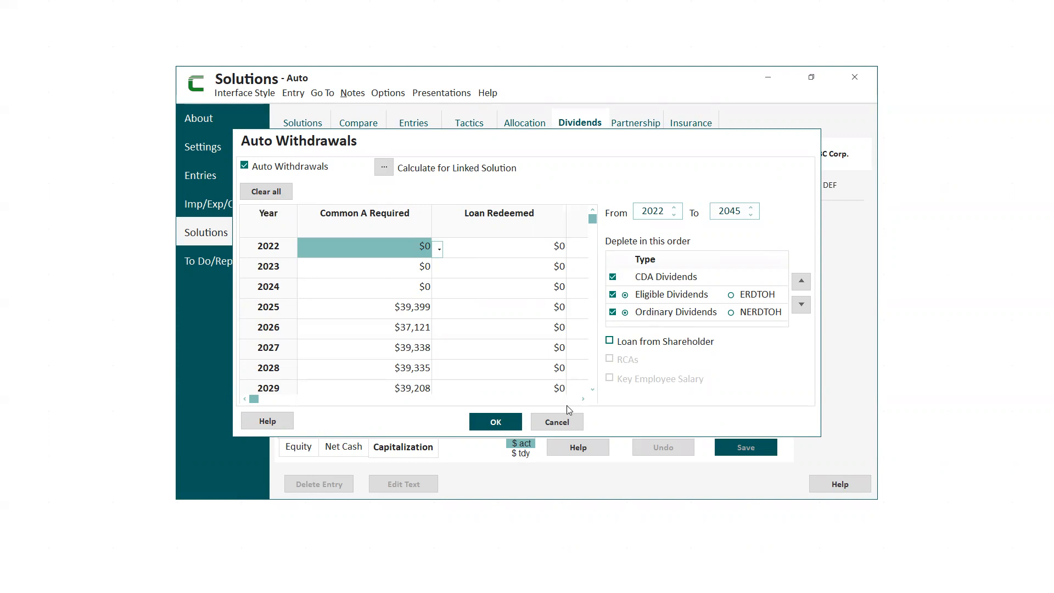
left_click(557, 422)
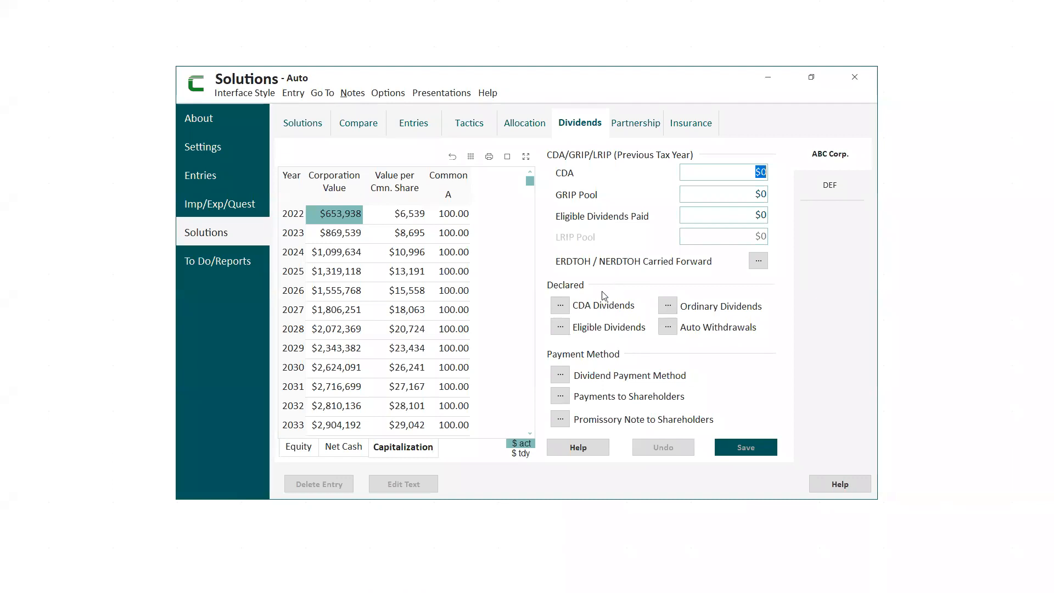
Switch to VisionWorks and import the changed data from the linked CorpWorks file.
left_click(769, 81)
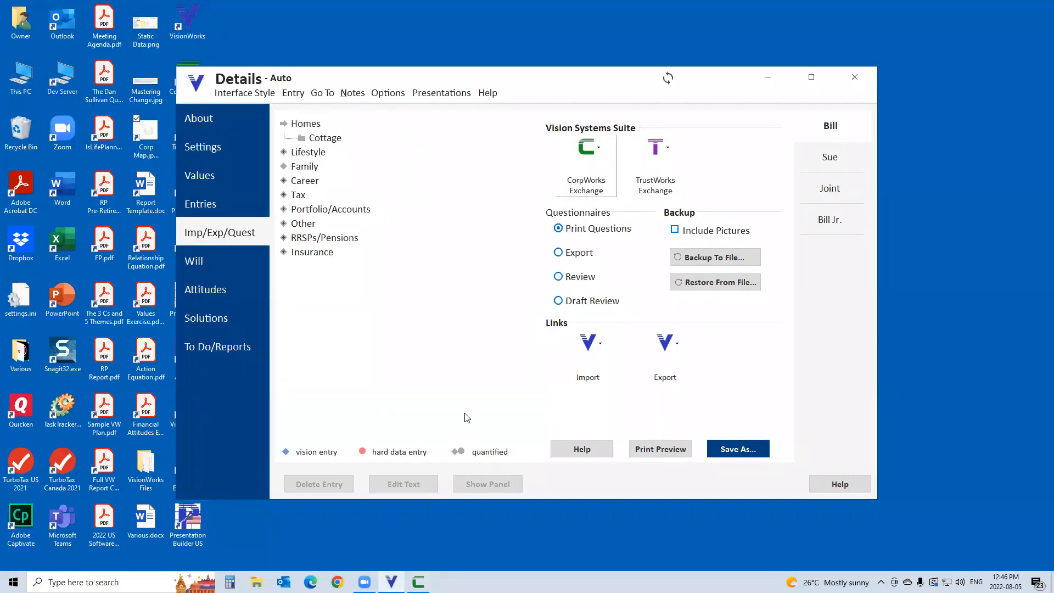
mouse_move(391, 582)
left_click(664, 82)
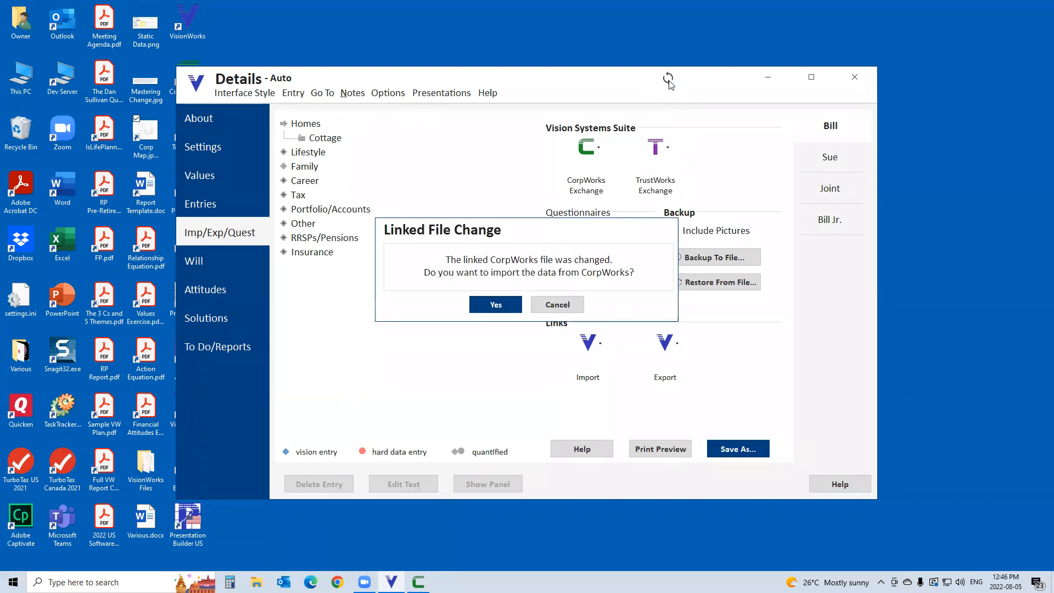
left_click(495, 305)
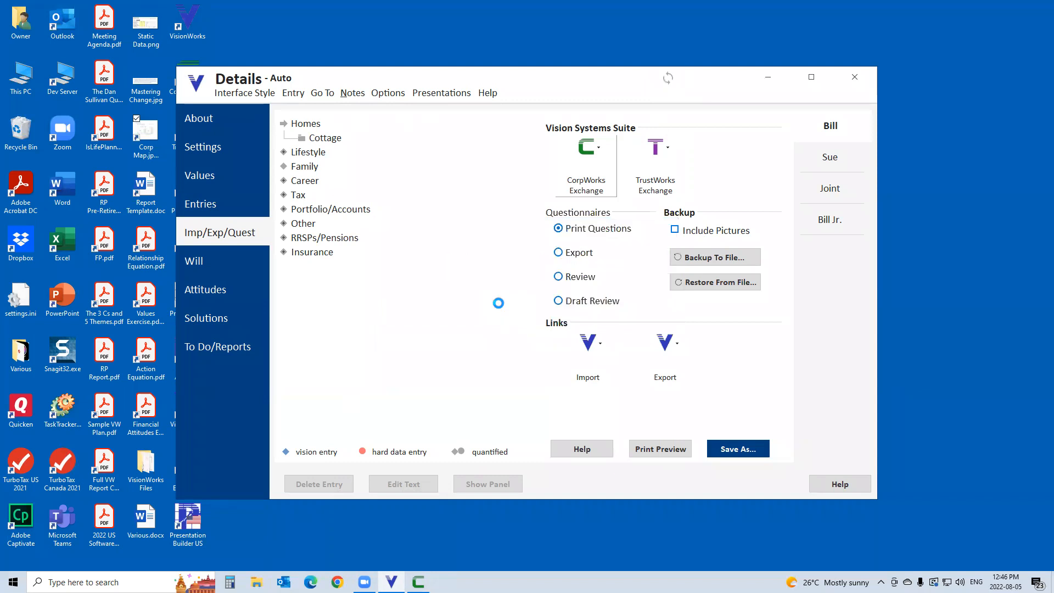
left_click(496, 464)
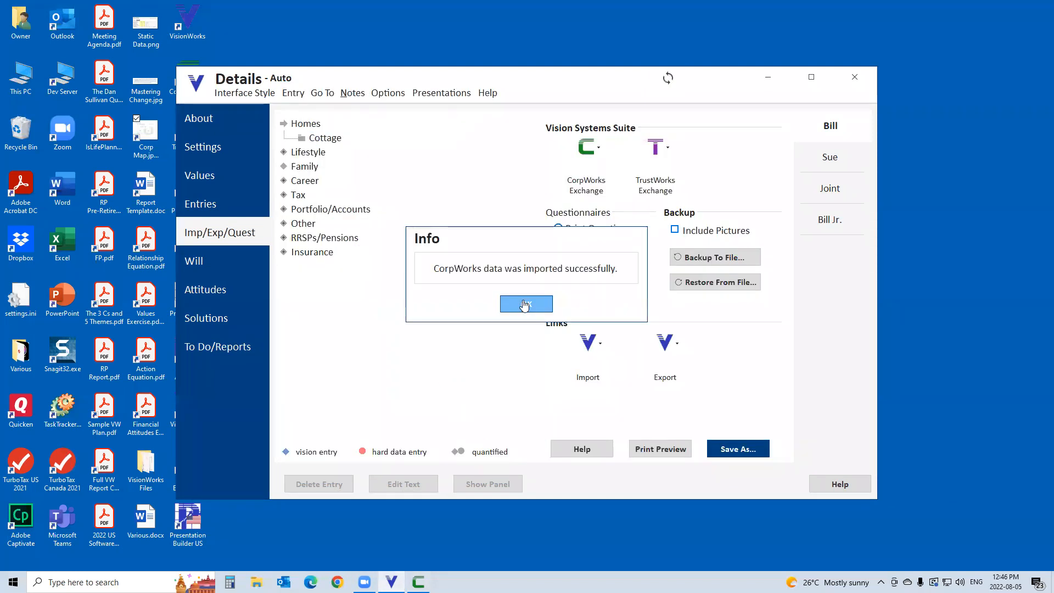
left_click(521, 304)
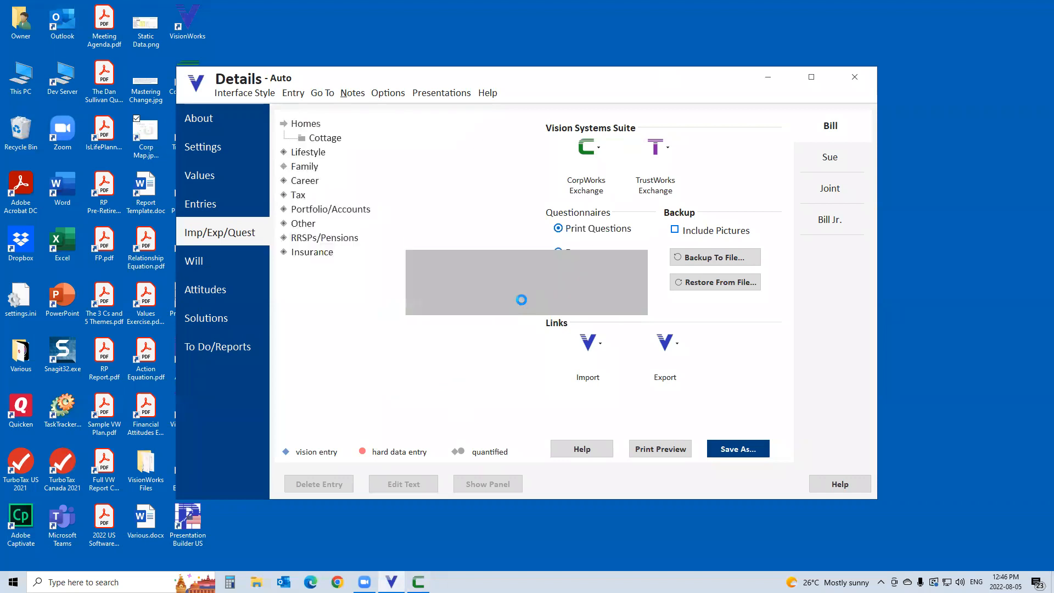
Inspect the buy/sell/transfer to trust details of ABC Corp. Common A under Private Company Investment.
left_click(304, 224)
left_click(347, 226)
left_click(371, 238)
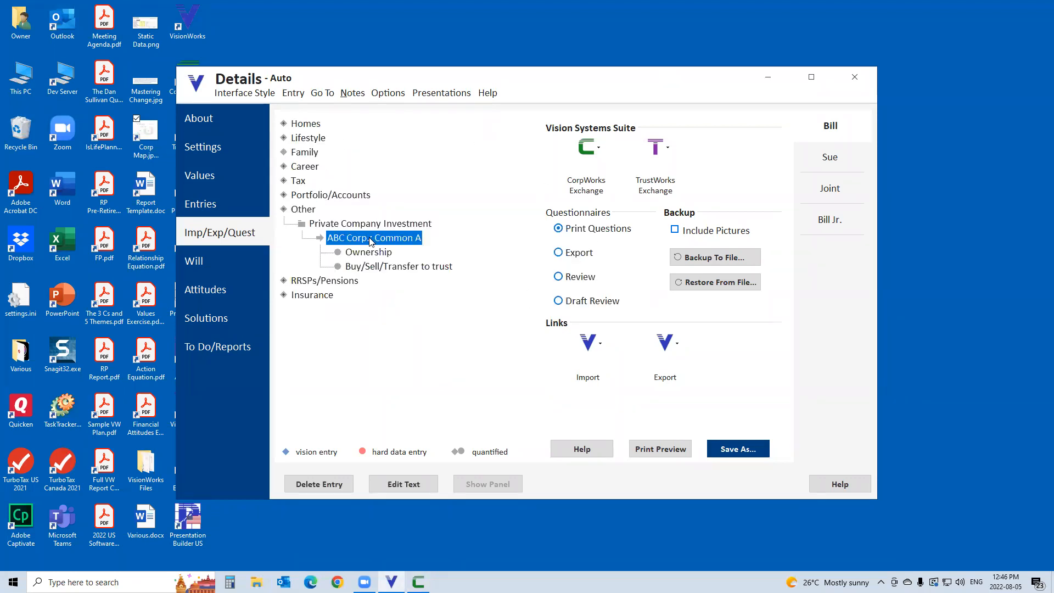
left_click(387, 267)
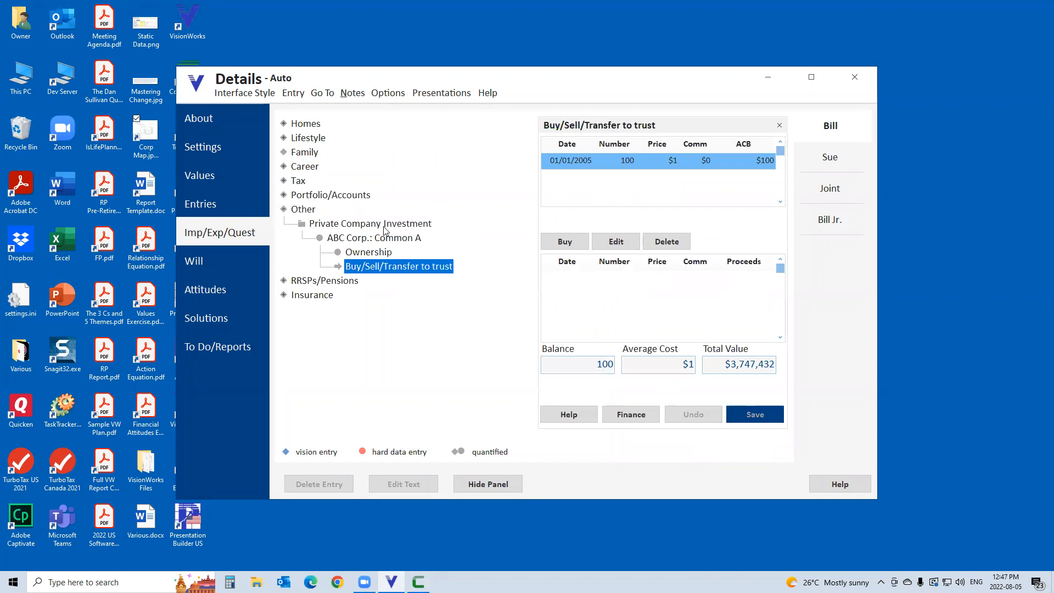
Drill into the first client's 2025 net cash sources down to the dividend cash payment, and show that payment over time.
left_click(200, 210)
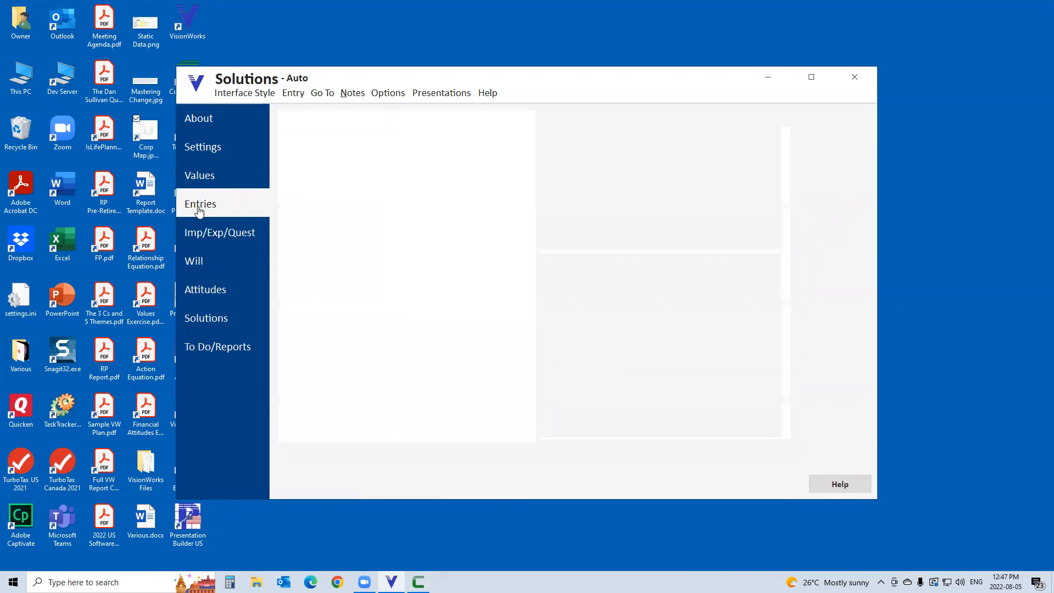
left_click(431, 448)
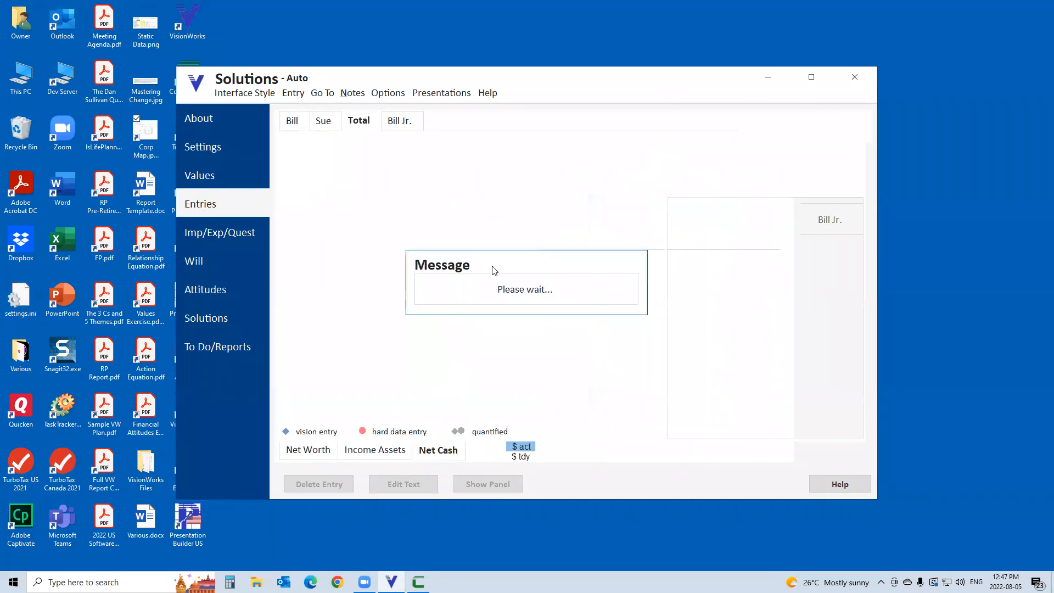
double_click(778, 303)
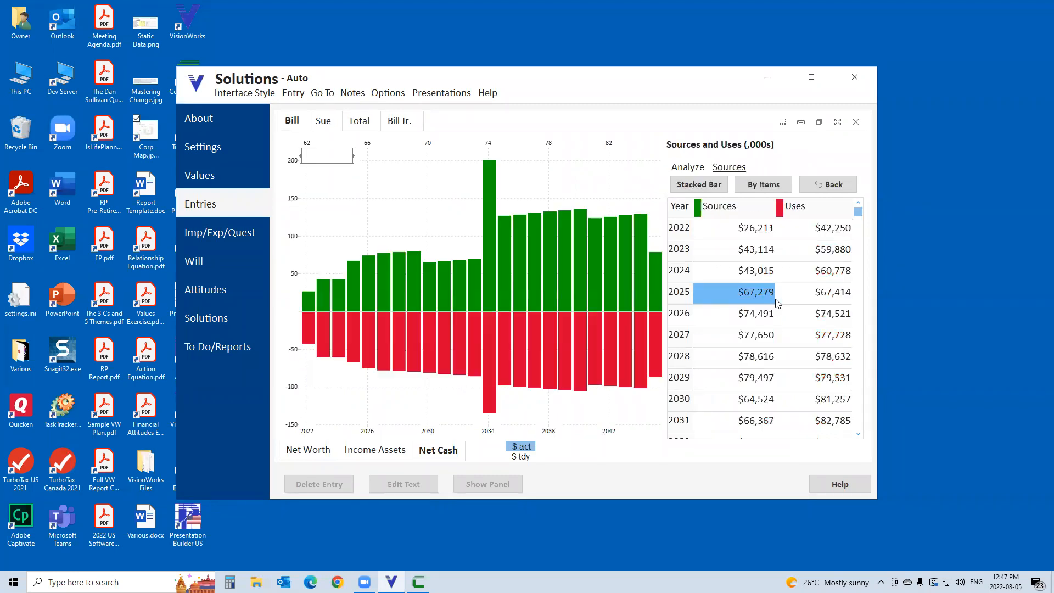
double_click(761, 301)
double_click(834, 250)
double_click(834, 235)
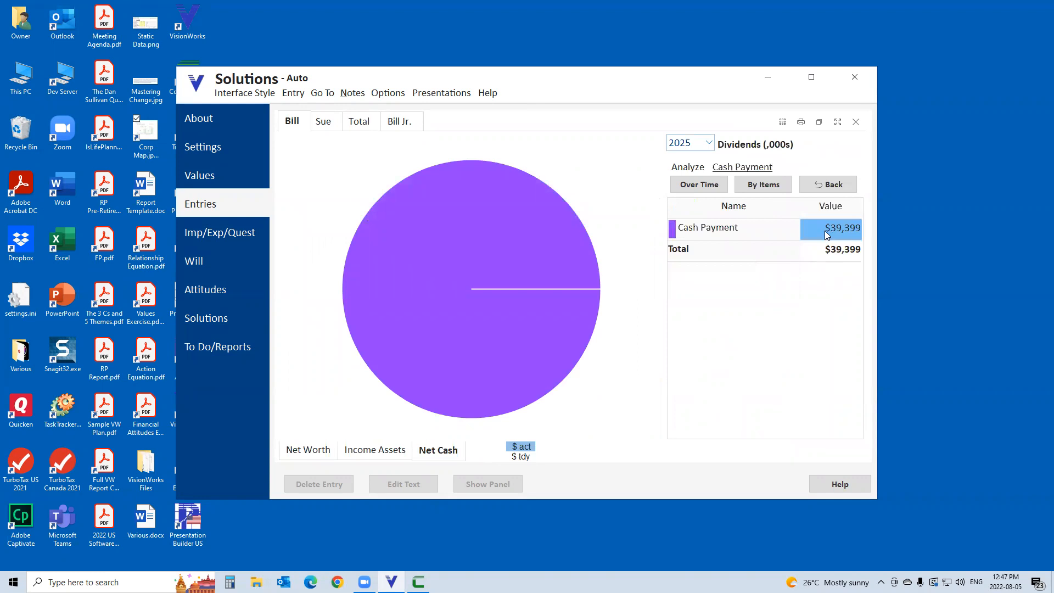
left_click(702, 184)
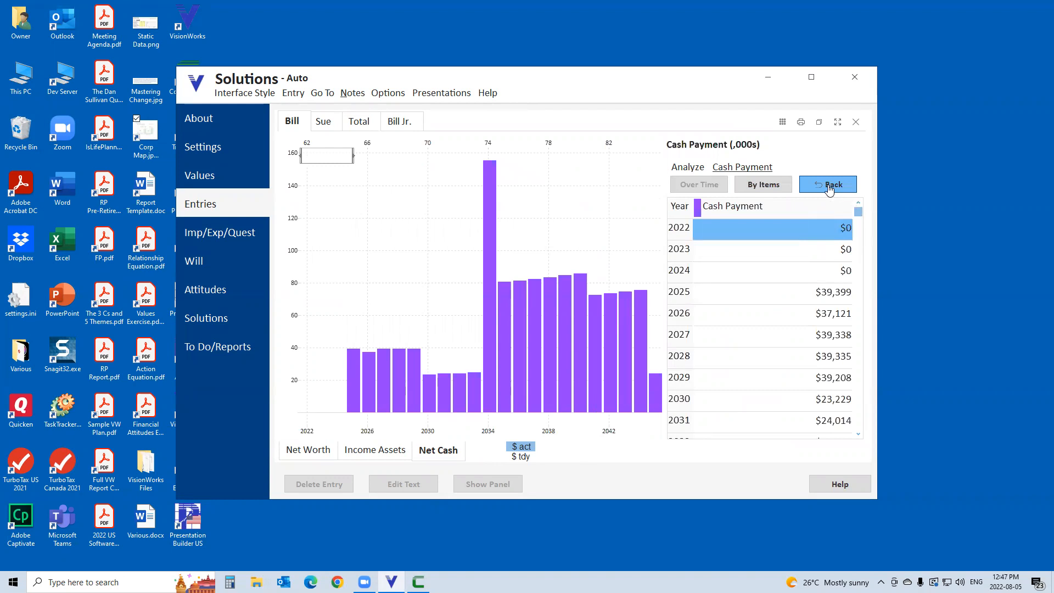
Compare the dividend cash payments over time for the second client and the child, and close the chart.
left_click(323, 122)
mouse_move(582, 282)
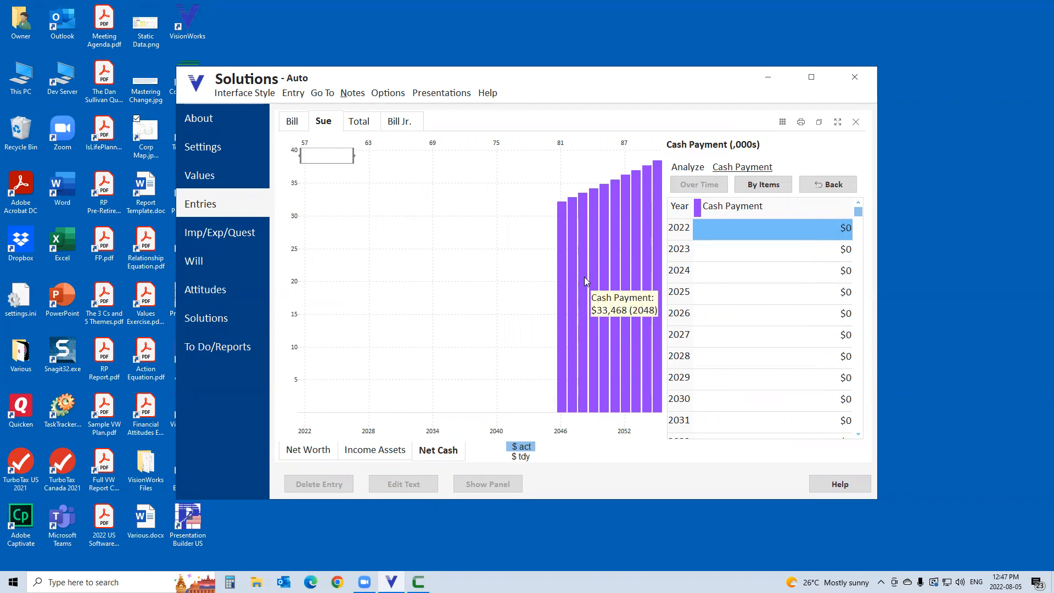
left_click(398, 122)
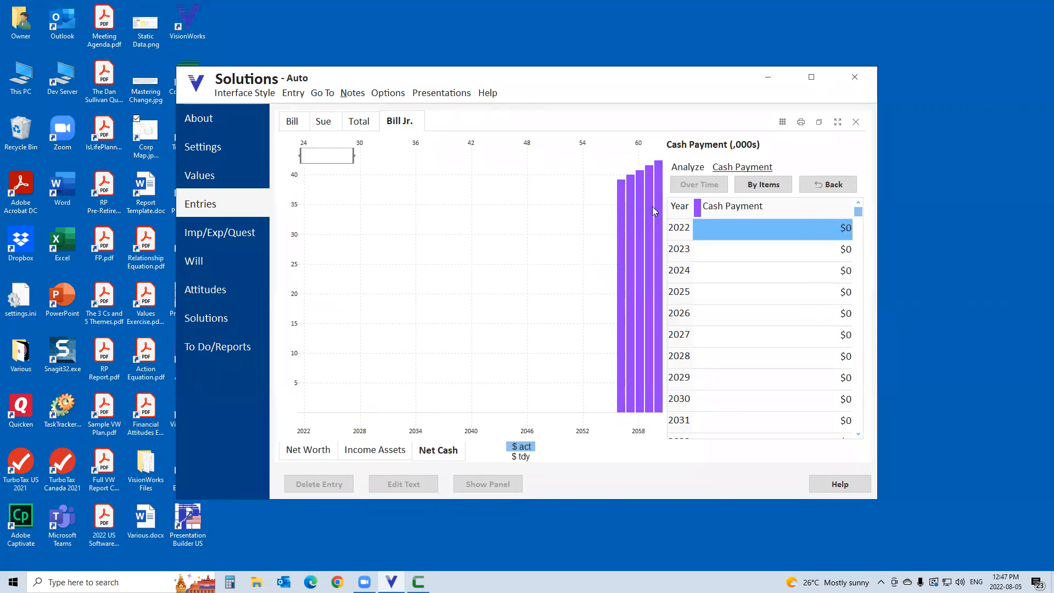
left_click(856, 121)
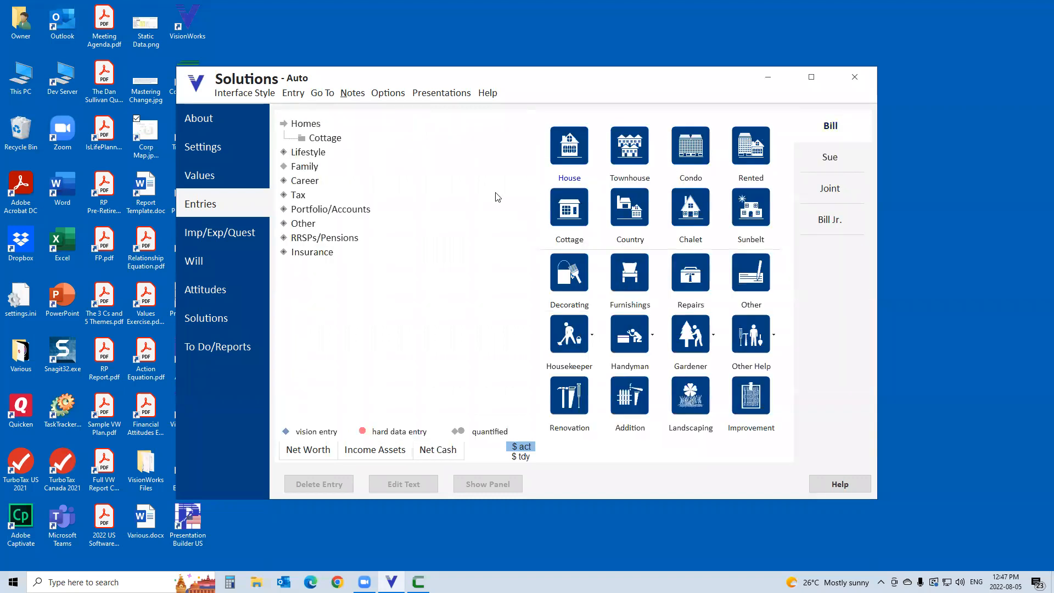
Review the Auto solution's pre- and post-retirement auto withdrawal tactics for the first client.
left_click(207, 317)
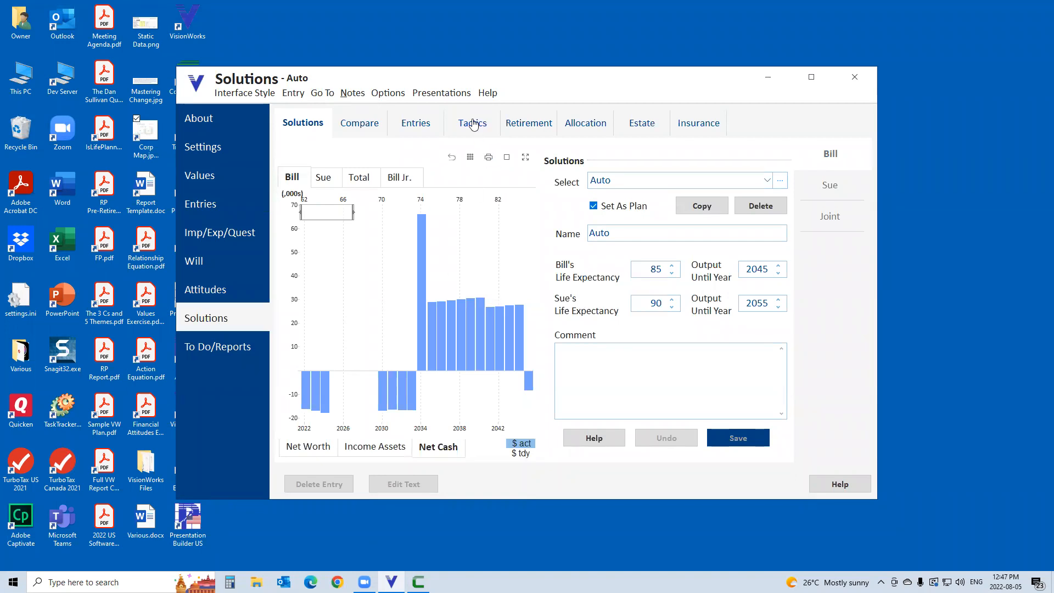
left_click(473, 124)
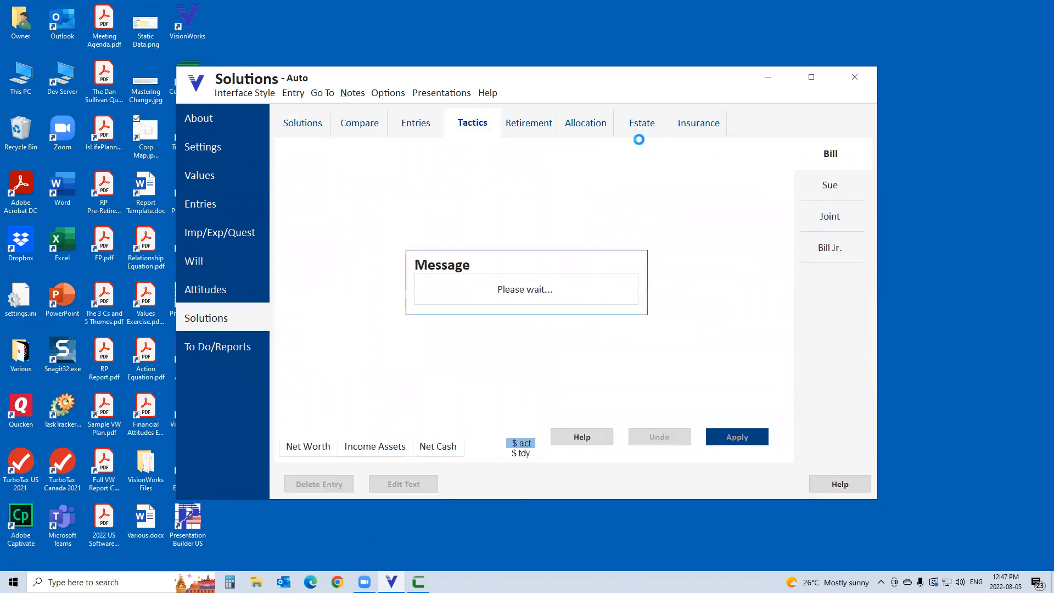
left_click(635, 160)
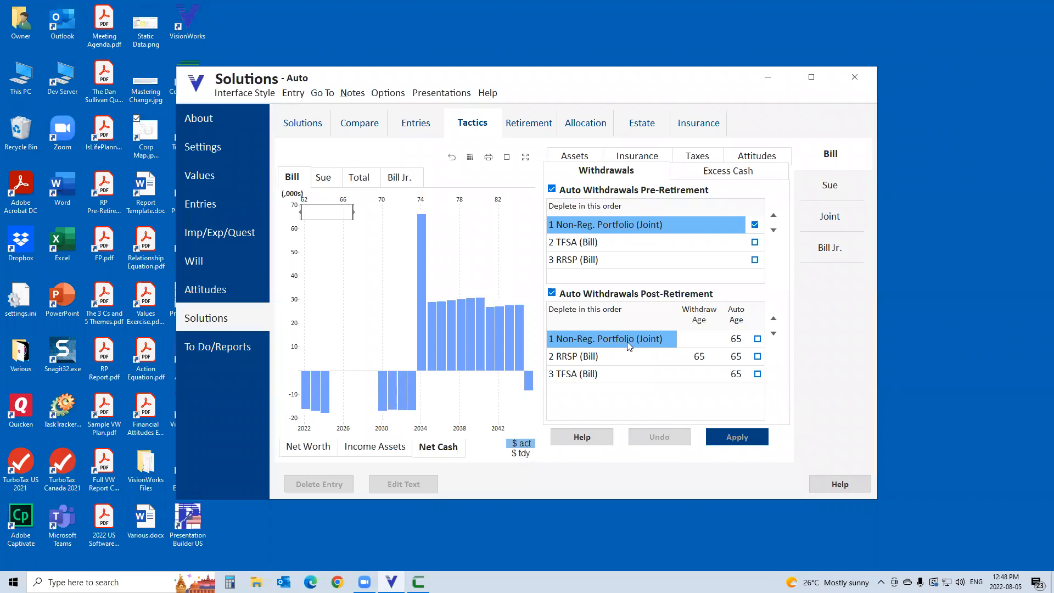
Compare the net cash charts for the total and each client, and examine the yearly figures of the total annual net cash flow.
left_click(368, 183)
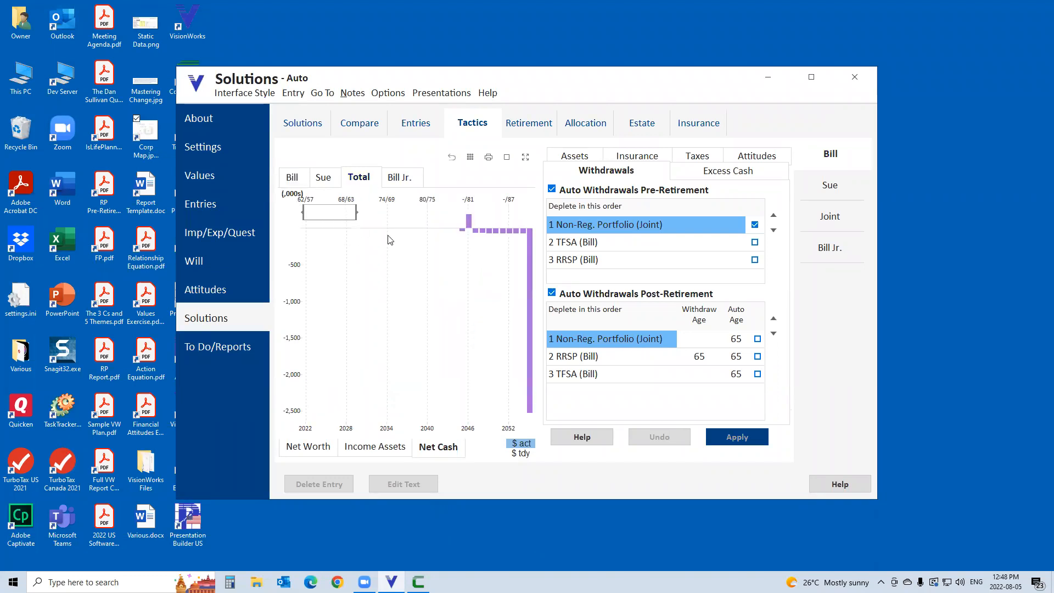
left_click(298, 183)
mouse_move(396, 393)
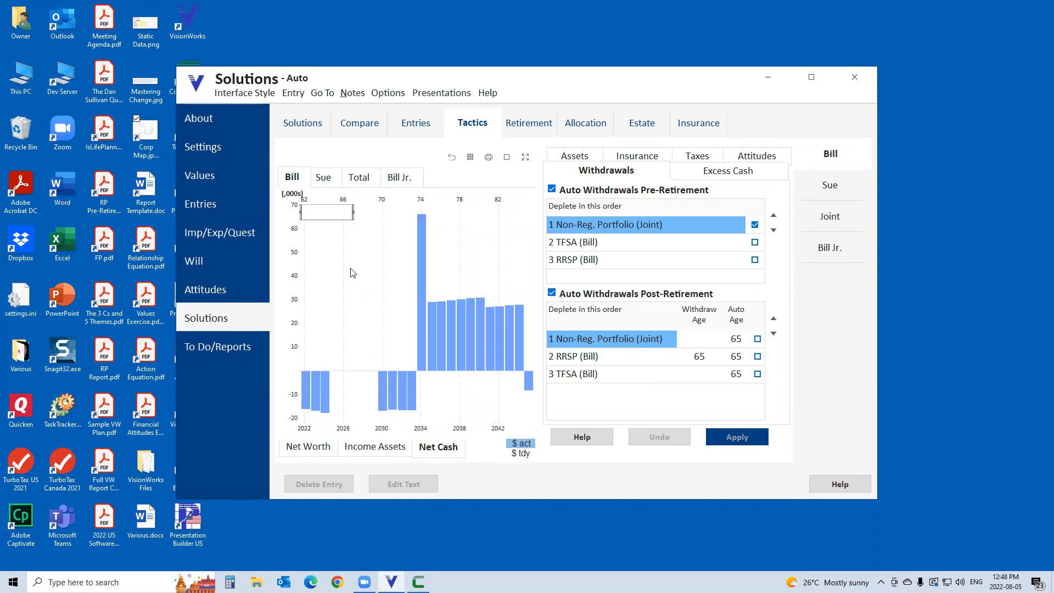
left_click(323, 178)
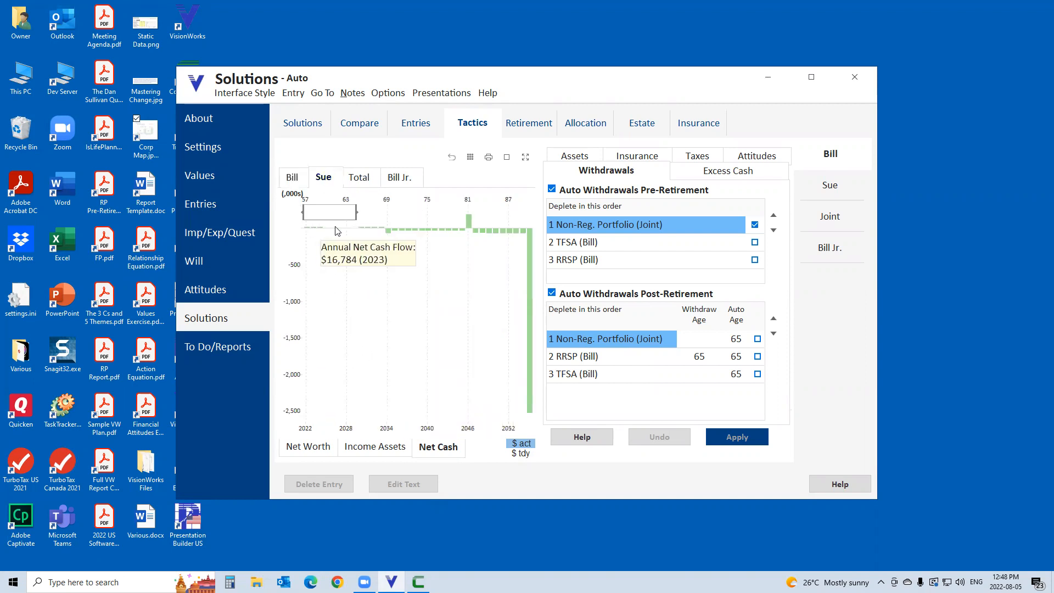
left_click(359, 178)
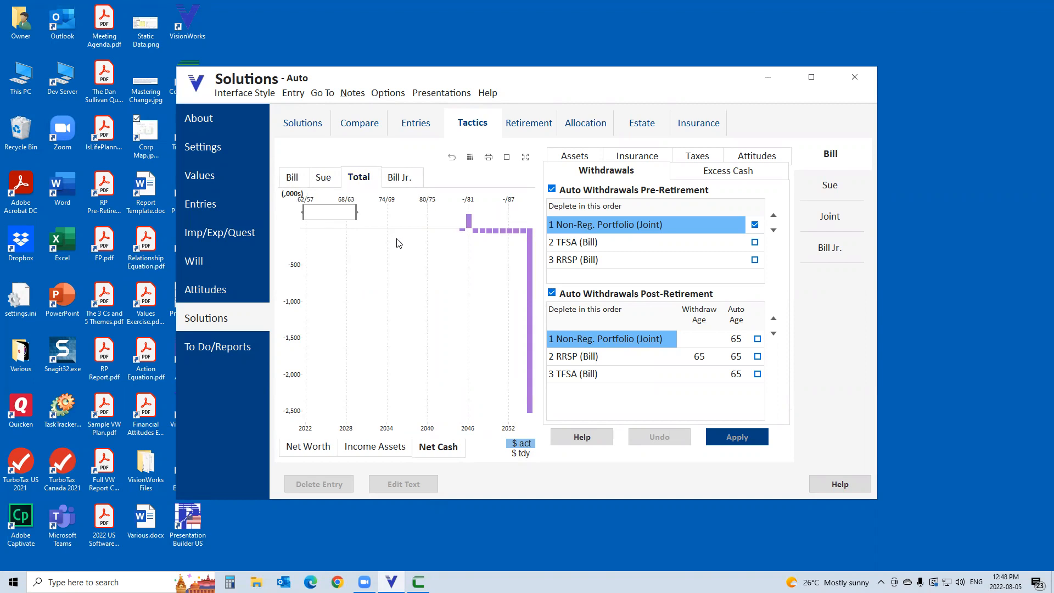
left_click(507, 158)
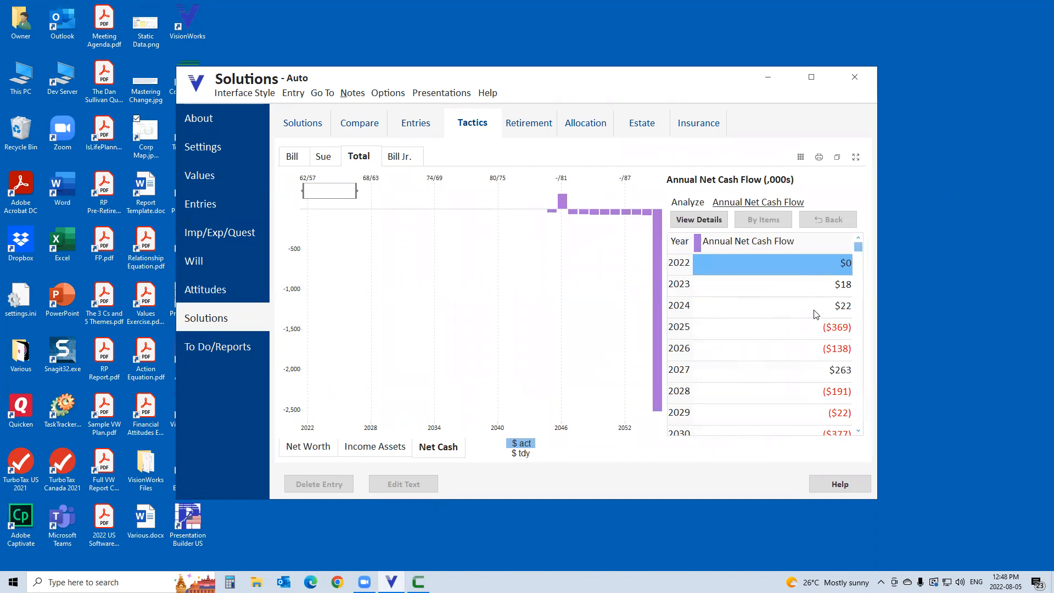
mouse_move(803, 379)
left_click(837, 157)
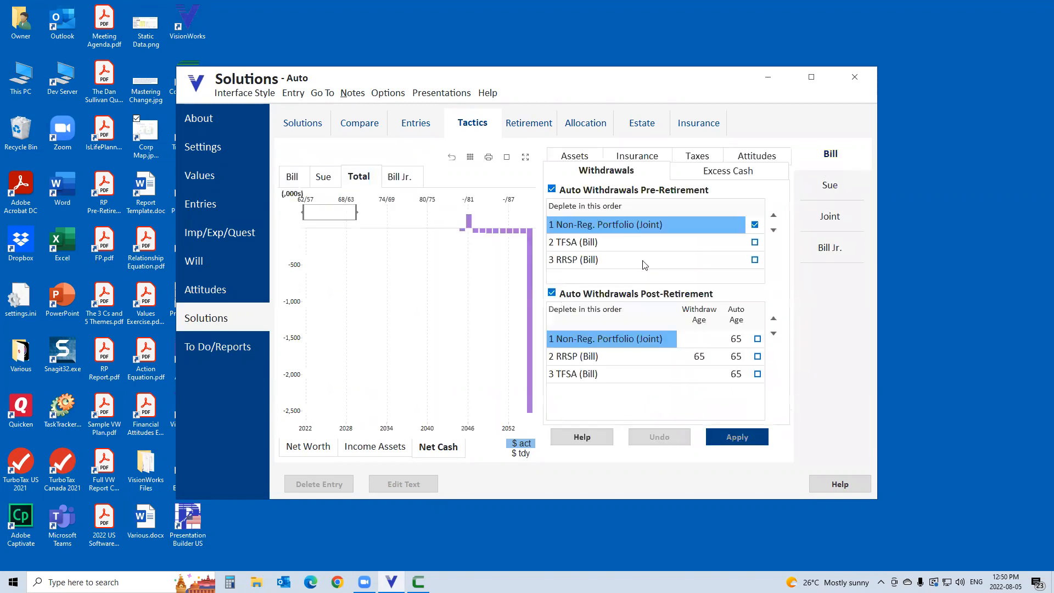
View the total income assets chart, and switch to CorpWorks to view ABC Corp.'s equity chart in the Auto solution.
left_click(390, 449)
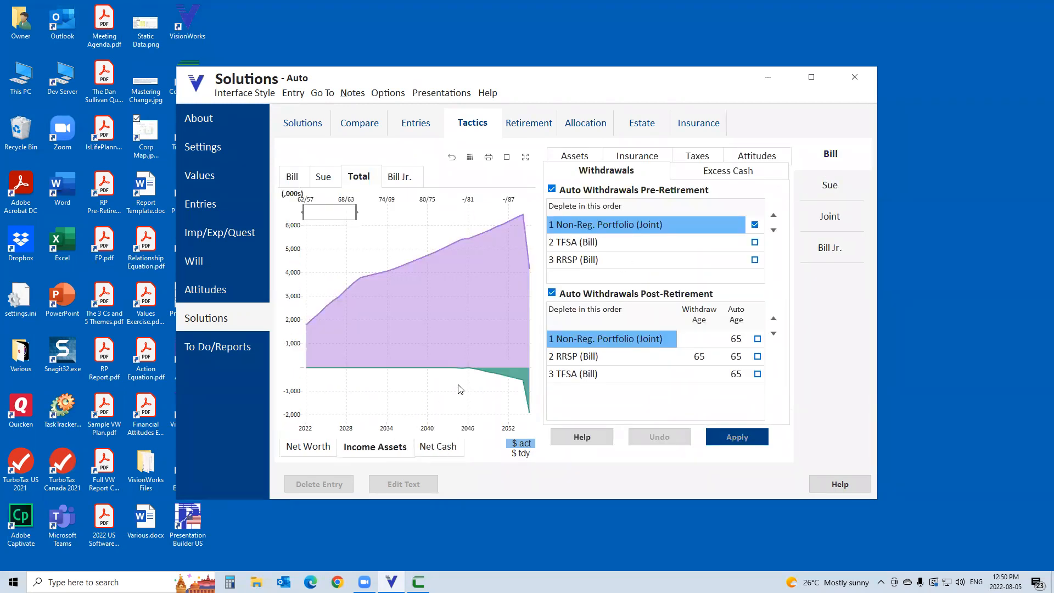
mouse_move(461, 338)
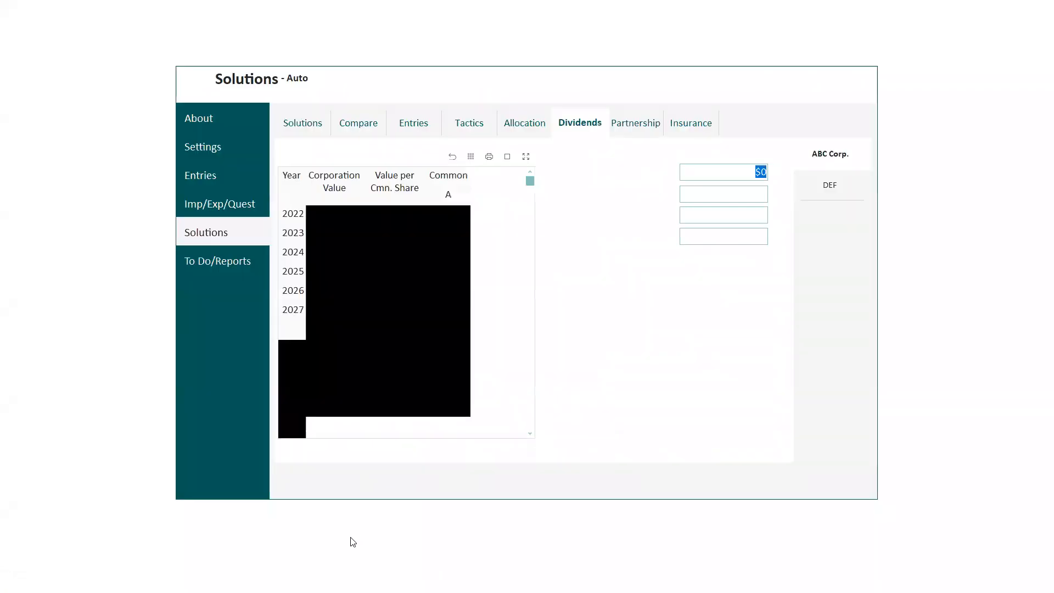
left_click(299, 446)
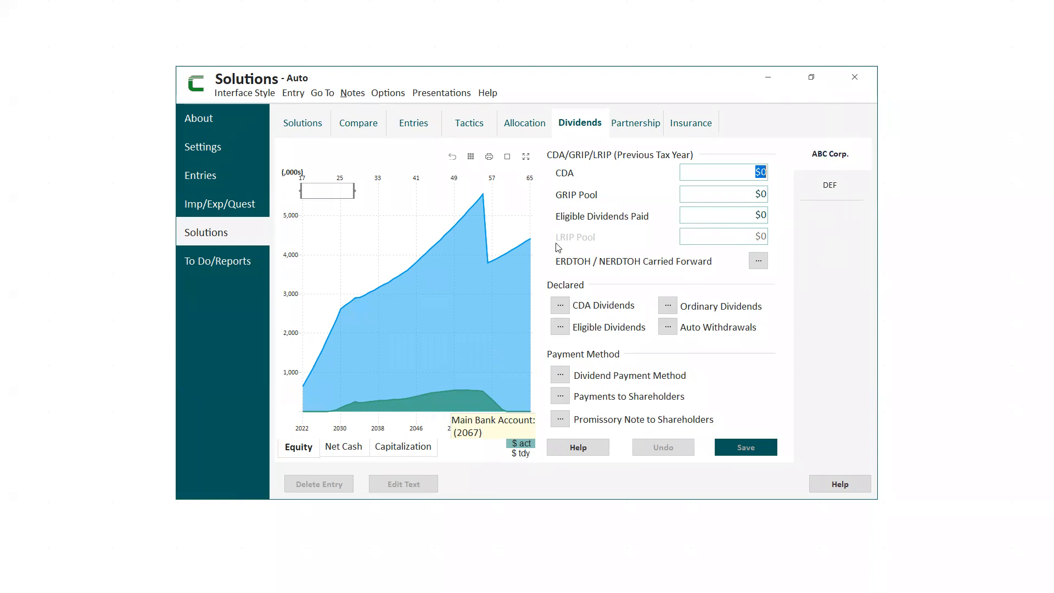
Switch to VisionWorks, include the first client's RRSP in the post-retirement auto withdrawals, move it to first in the depletion order, and apply.
left_click(768, 83)
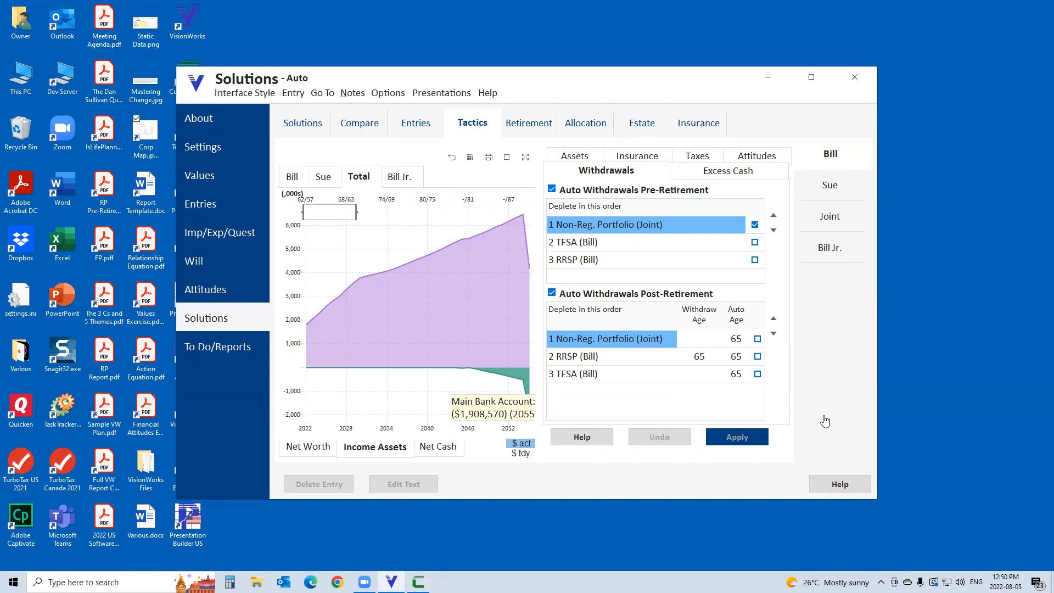
left_click(650, 357)
left_click(758, 357)
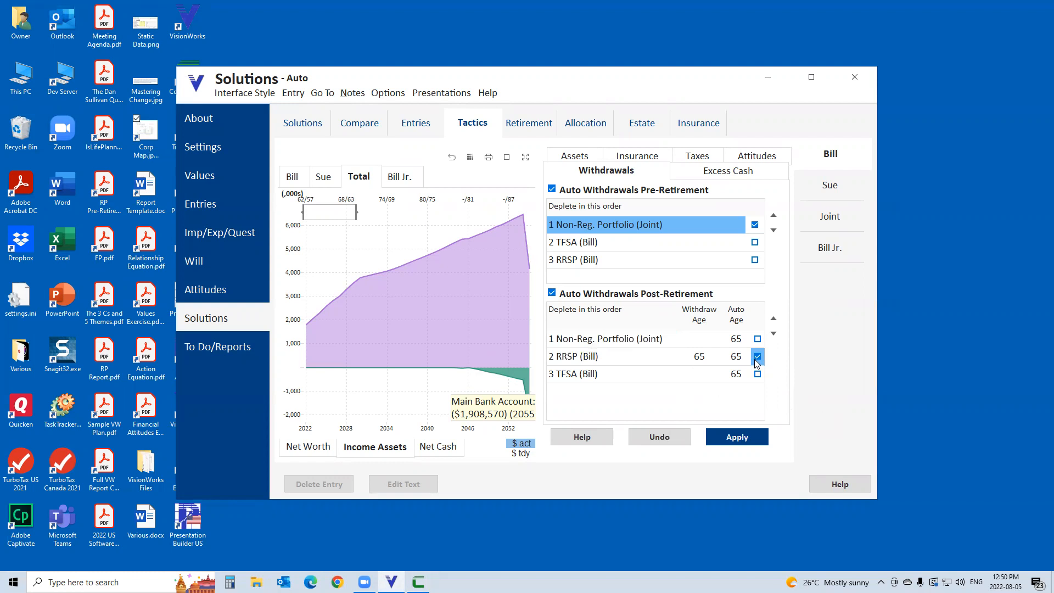
left_click(773, 319)
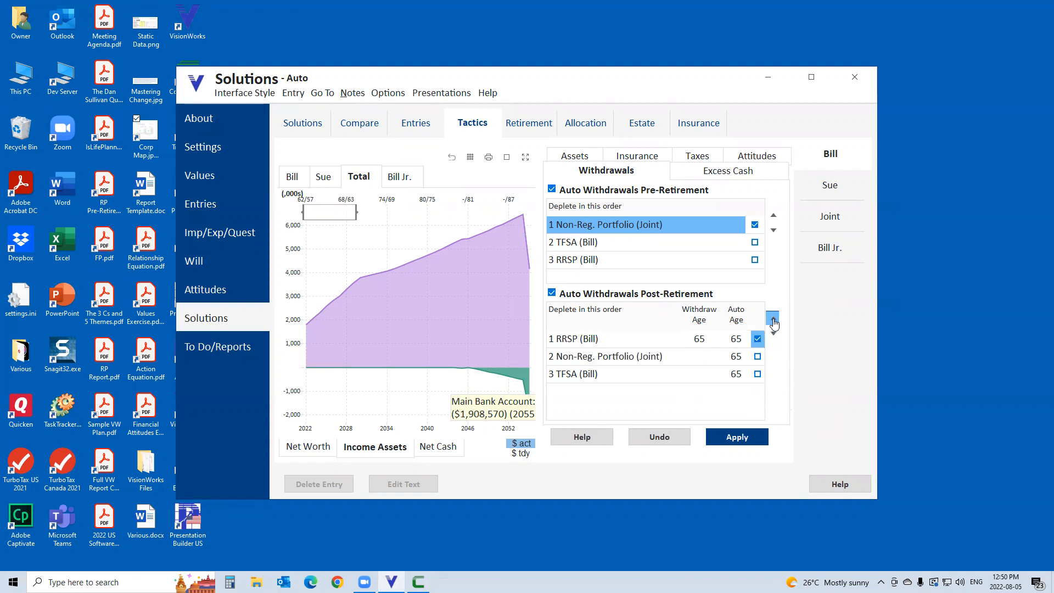
left_click(741, 438)
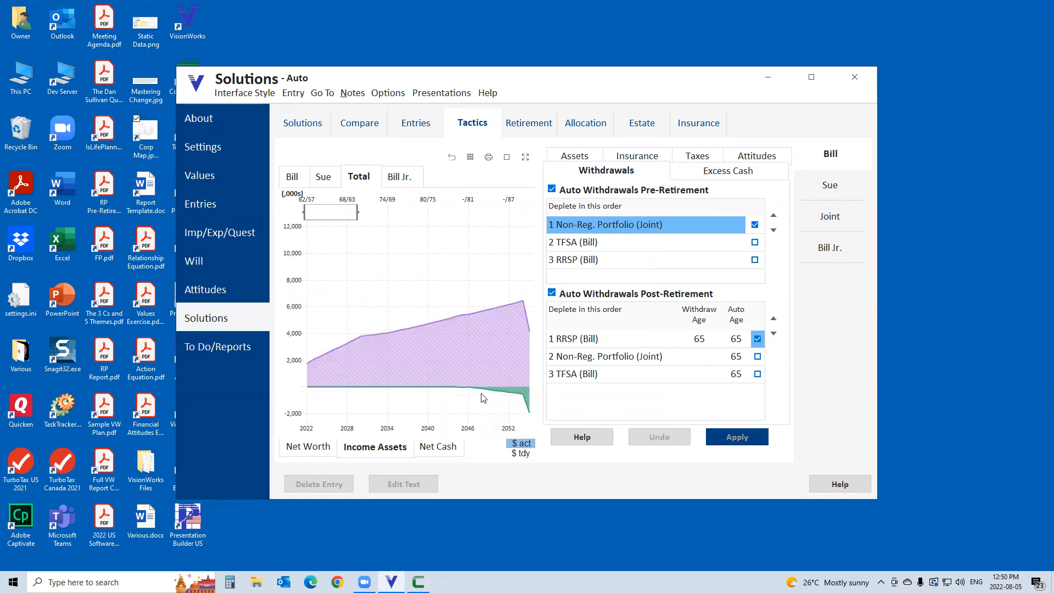
Tick the second client's RRSP in the post-retirement auto withdrawals, apply the change, and check the total income assets chart.
left_click(829, 186)
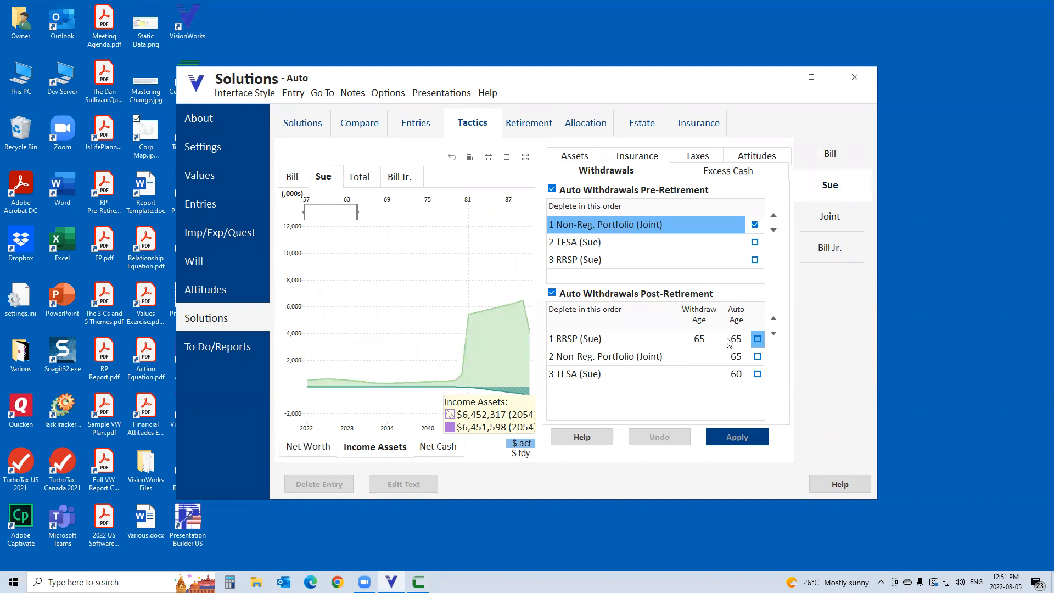
left_click(757, 339)
left_click(736, 437)
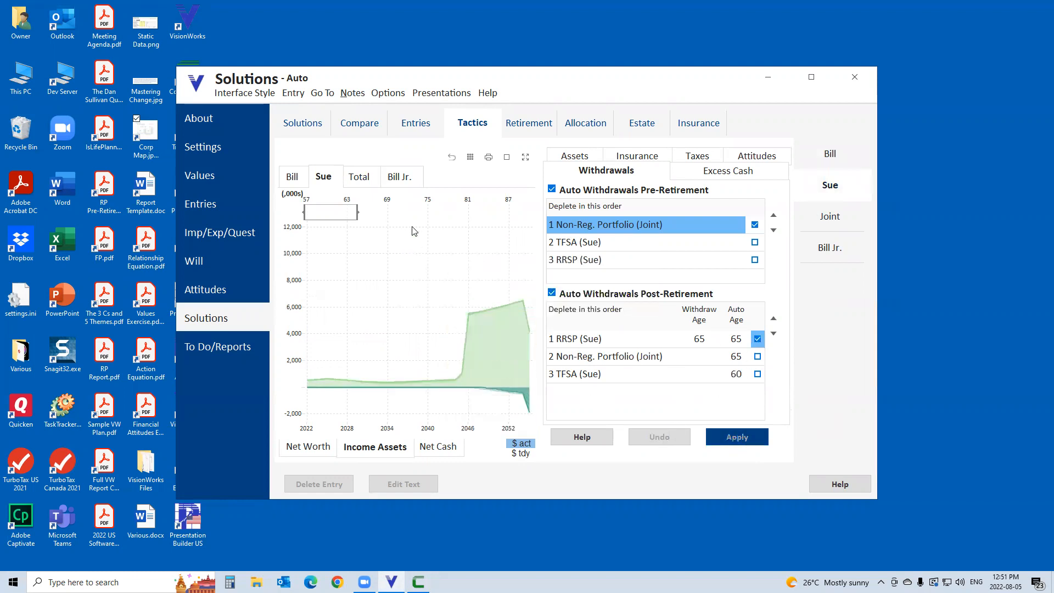
left_click(361, 177)
mouse_move(511, 396)
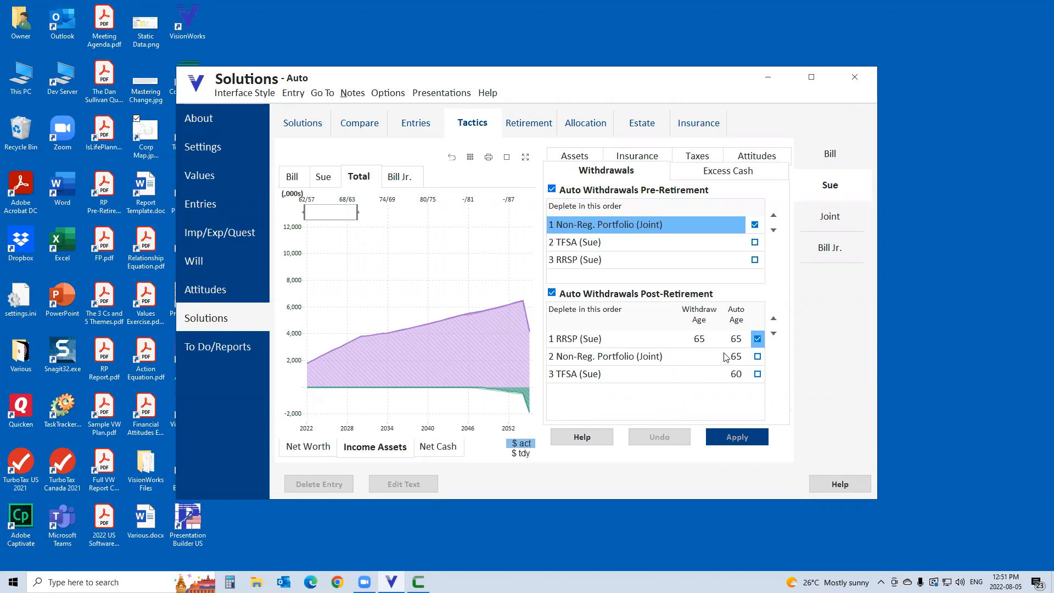
Set the post-retirement auto withdrawal age of the second client's RRSP to 75 and apply it.
left_click(736, 340)
left_click(735, 341)
type("75")
key("Return")
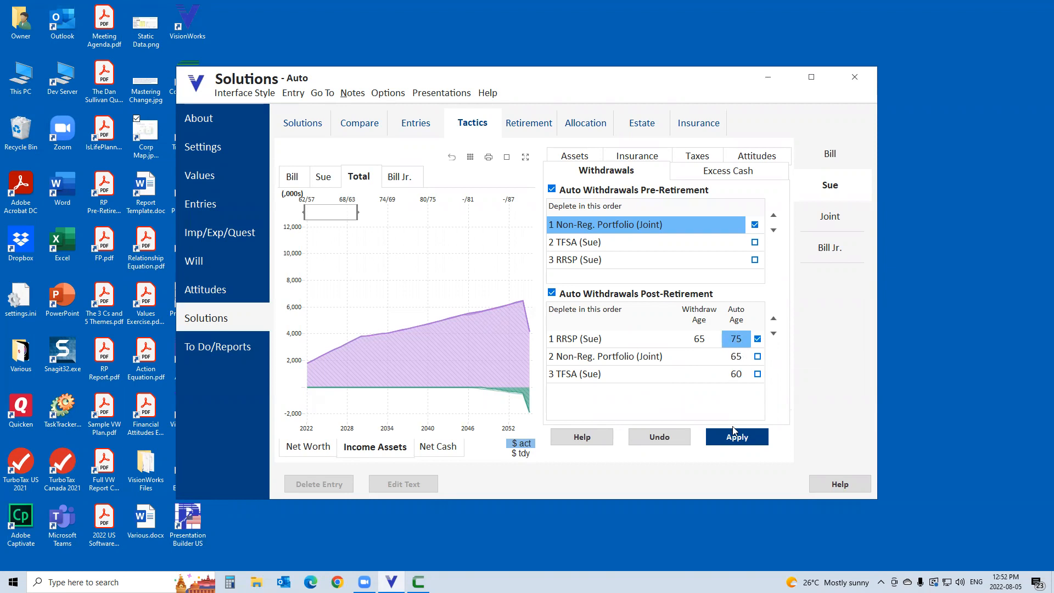
left_click(744, 443)
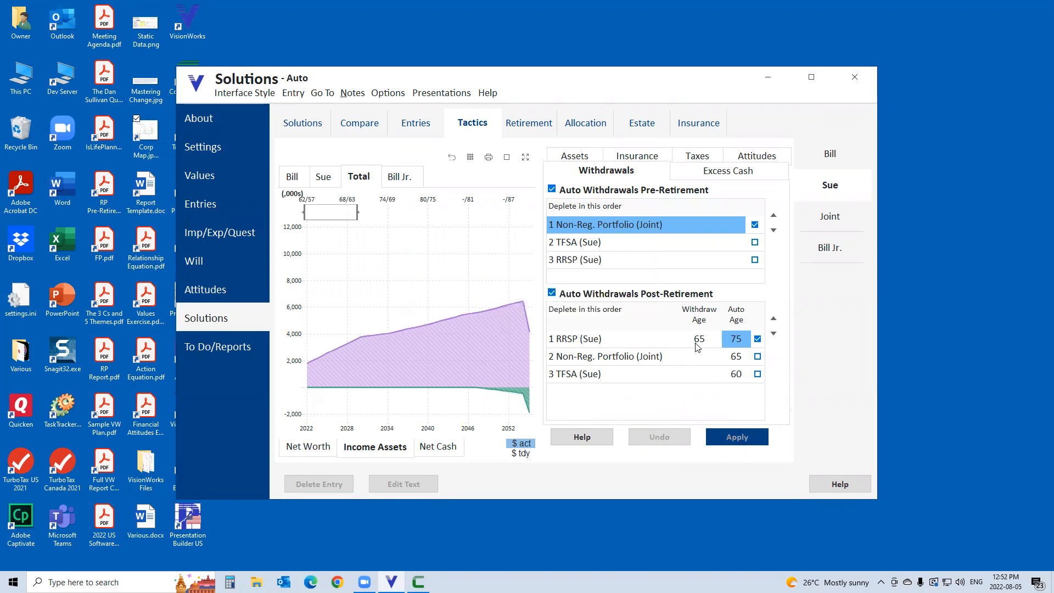
Raise the 2031, 2032 and 2033 RRIF/LIF/LRIF withdrawals from the second client's RRSP to about $118,000 each and save.
left_click(417, 126)
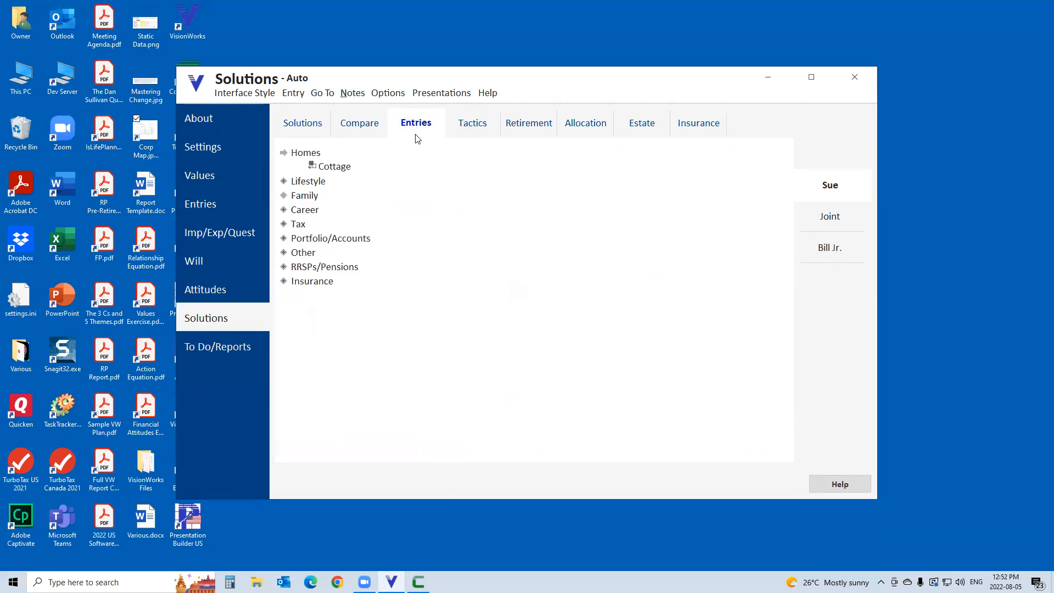
left_click(320, 269)
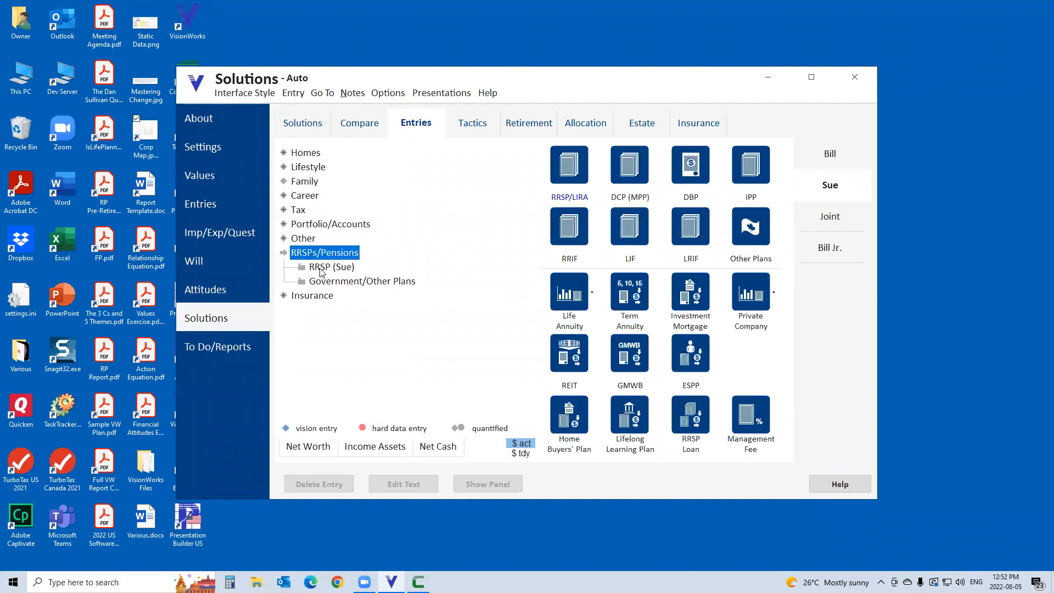
left_click(321, 269)
left_click(365, 410)
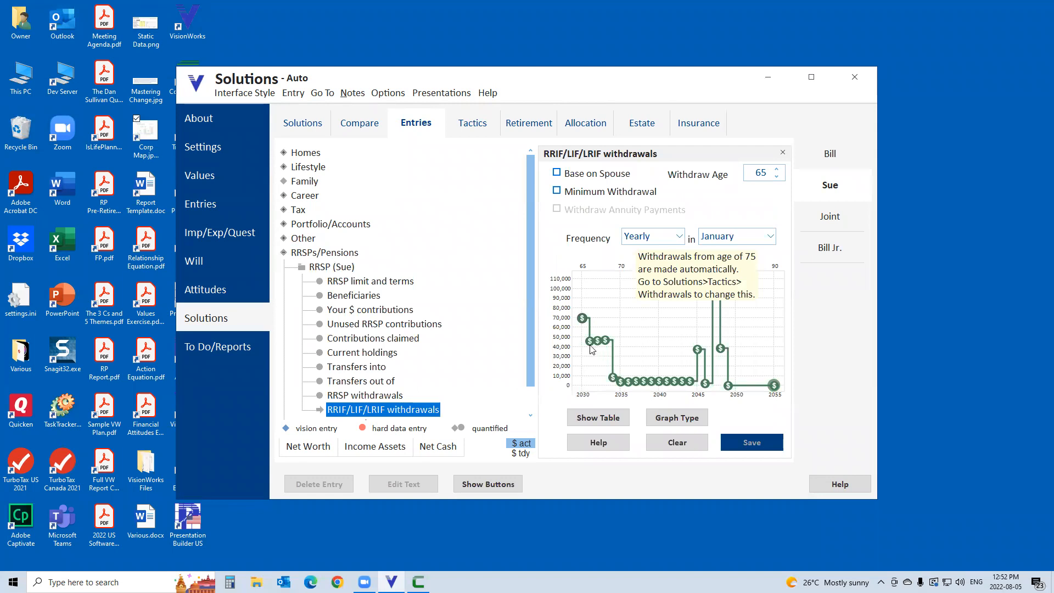
left_click_drag(590, 341, 590, 276)
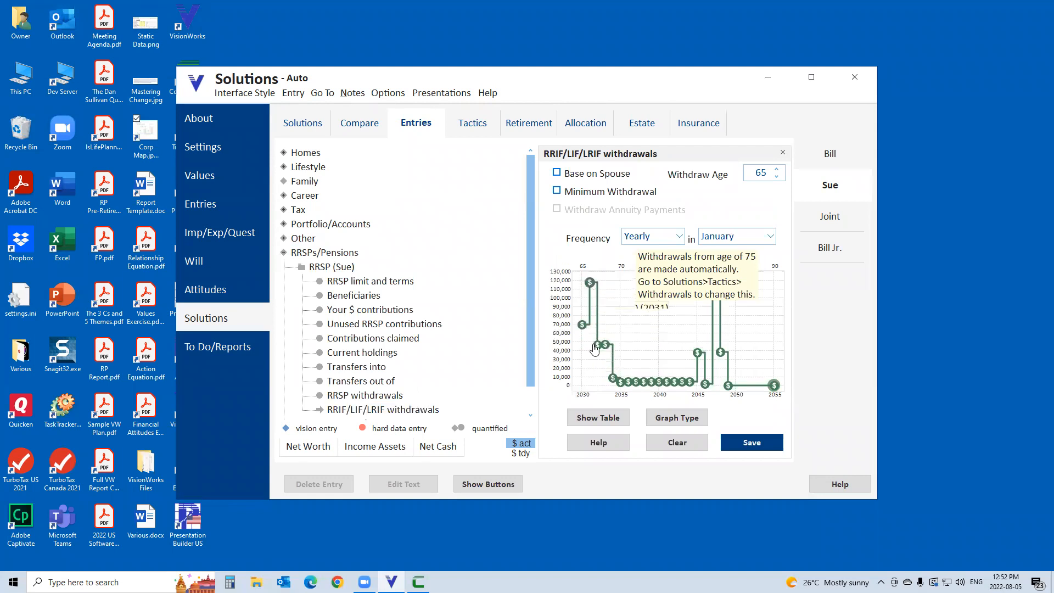
left_click_drag(597, 340, 597, 280)
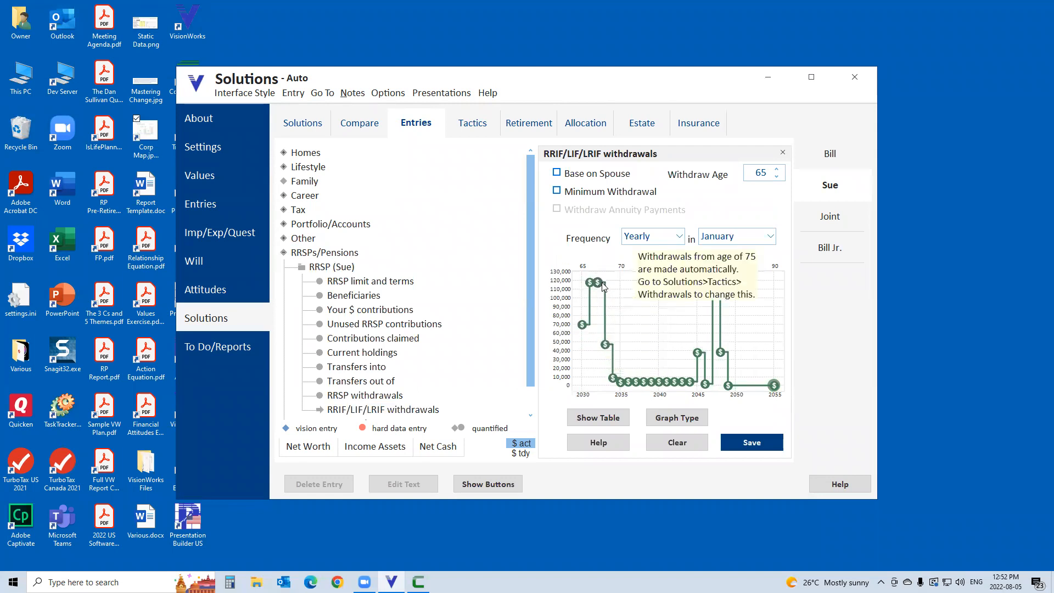
left_click_drag(605, 344, 607, 281)
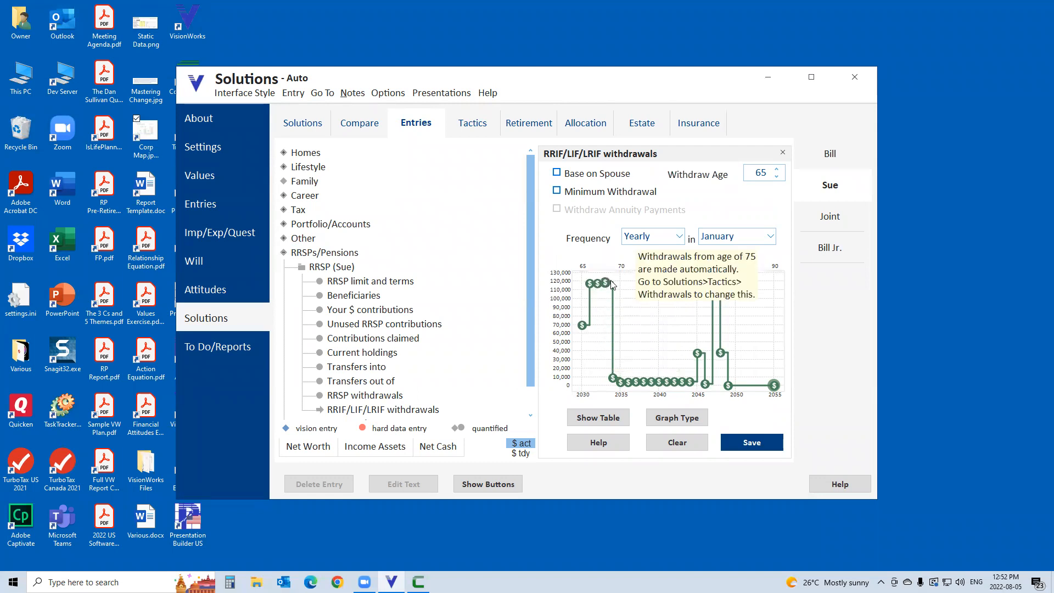
left_click(751, 443)
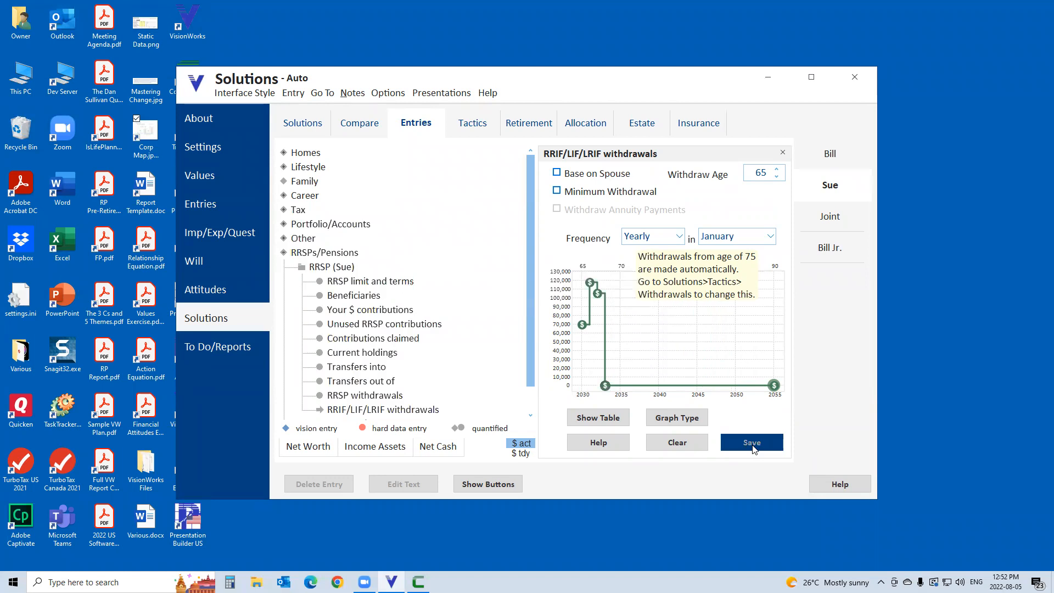
mouse_move(603, 299)
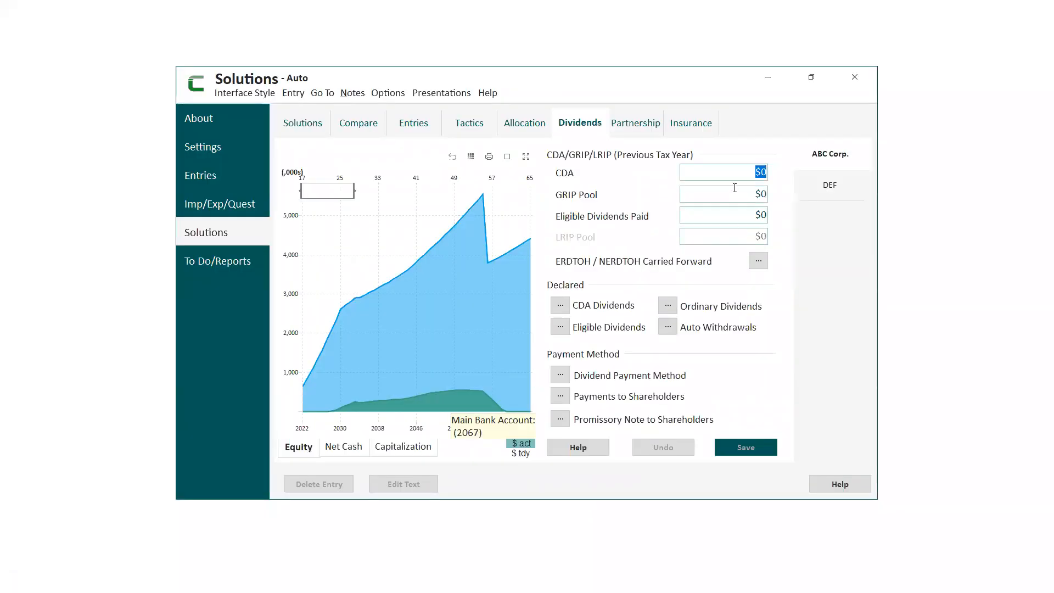
Switch to CorpWorks and view the living benefits insurance entry types available for DEF in the Auto solution.
left_click(684, 127)
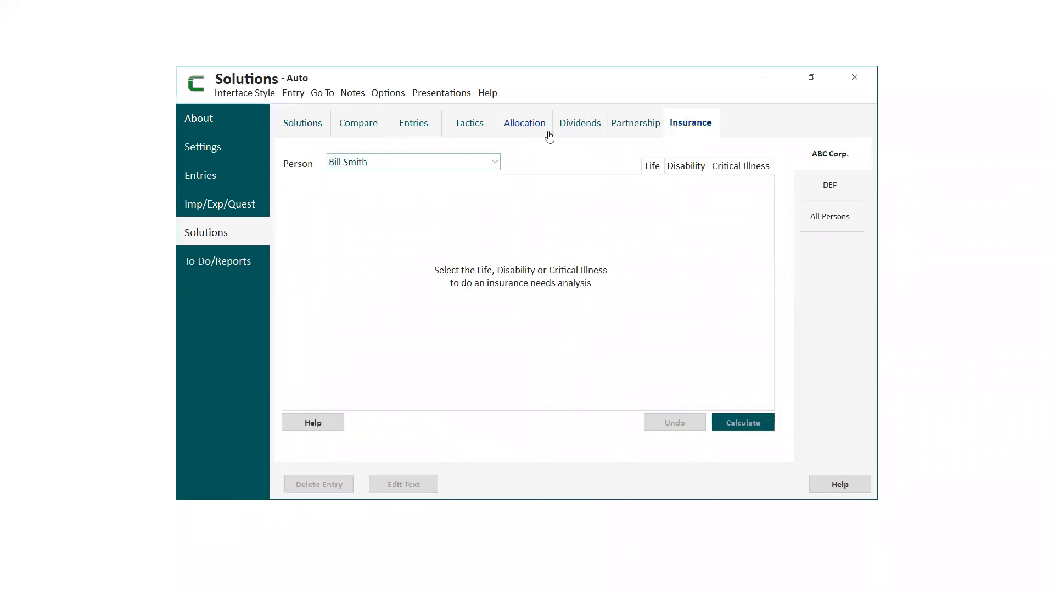
left_click(420, 122)
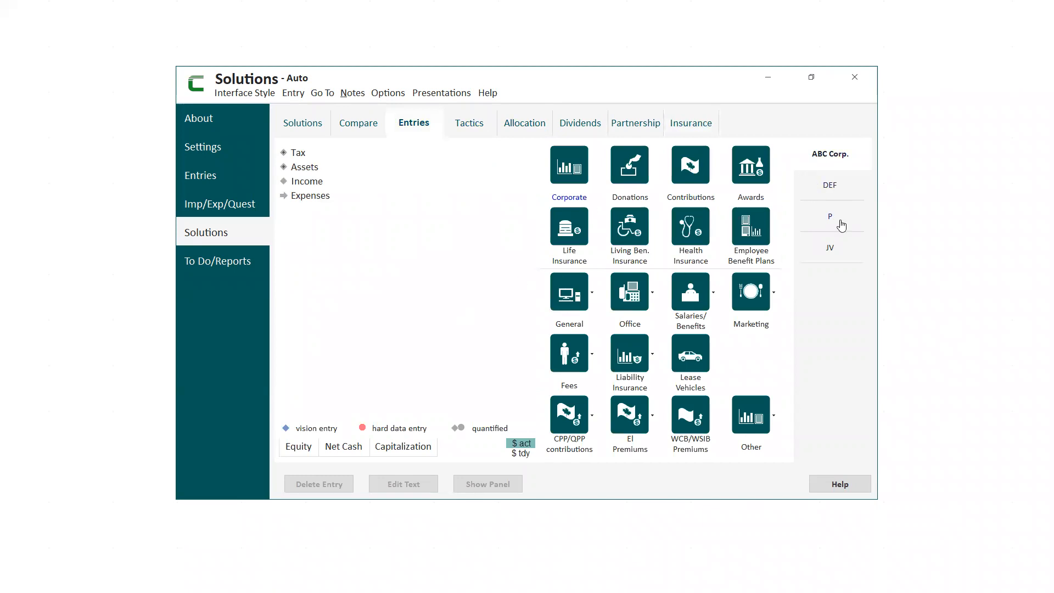
left_click(822, 189)
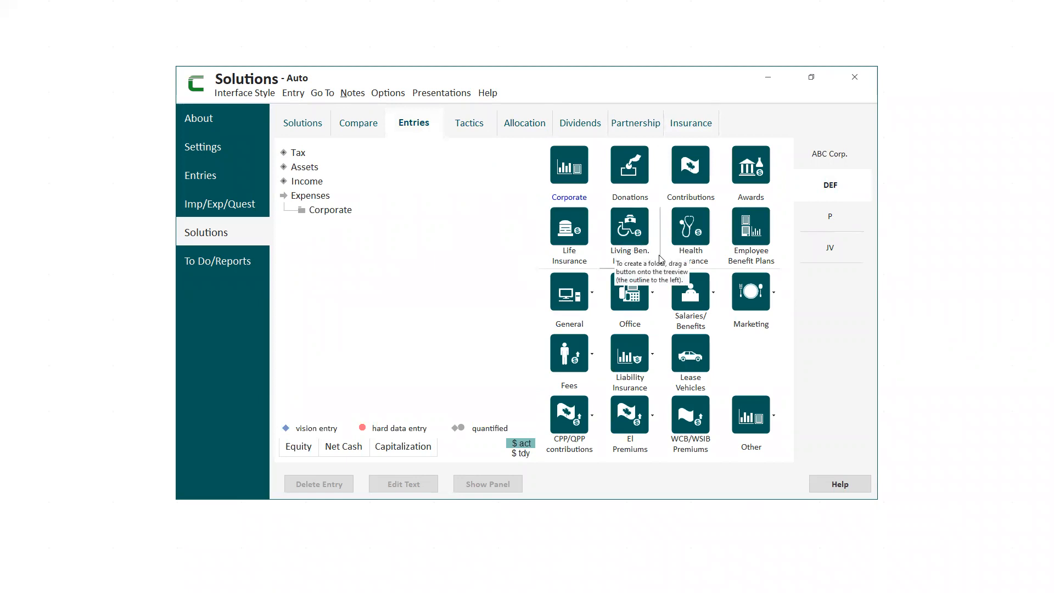
left_click(641, 253)
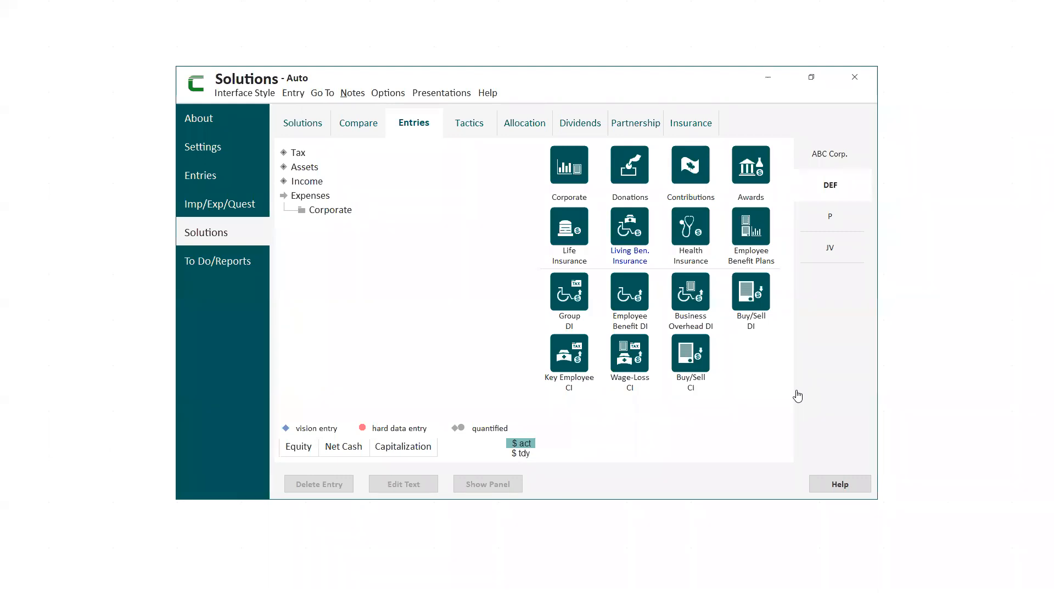
Review DEF's life, disability and critical illness insurance needs analyses for the listed person.
left_click(692, 124)
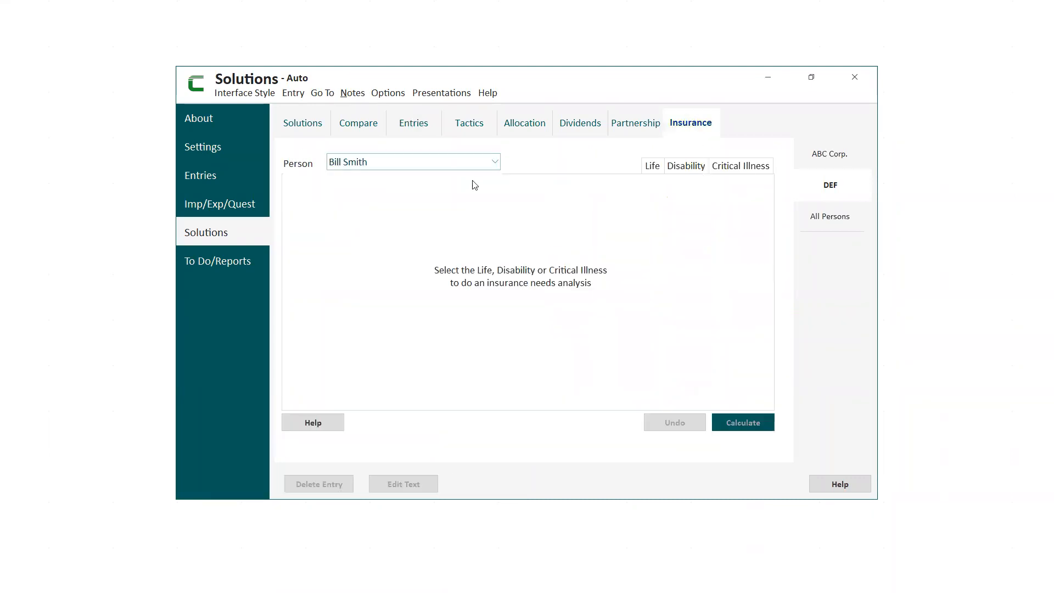
left_click(498, 163)
left_click(497, 162)
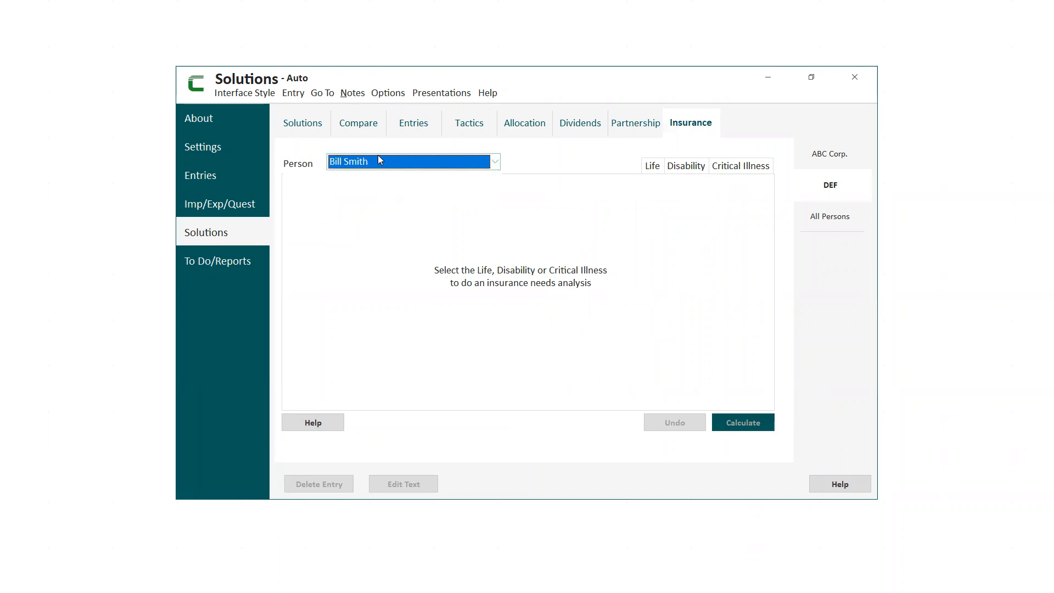
left_click(652, 169)
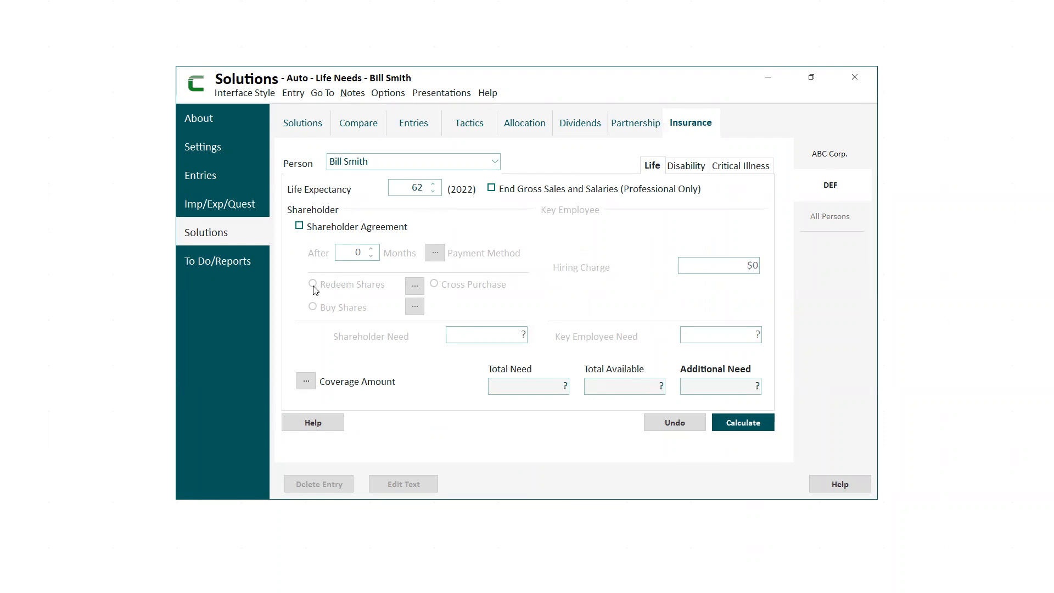
left_click(685, 168)
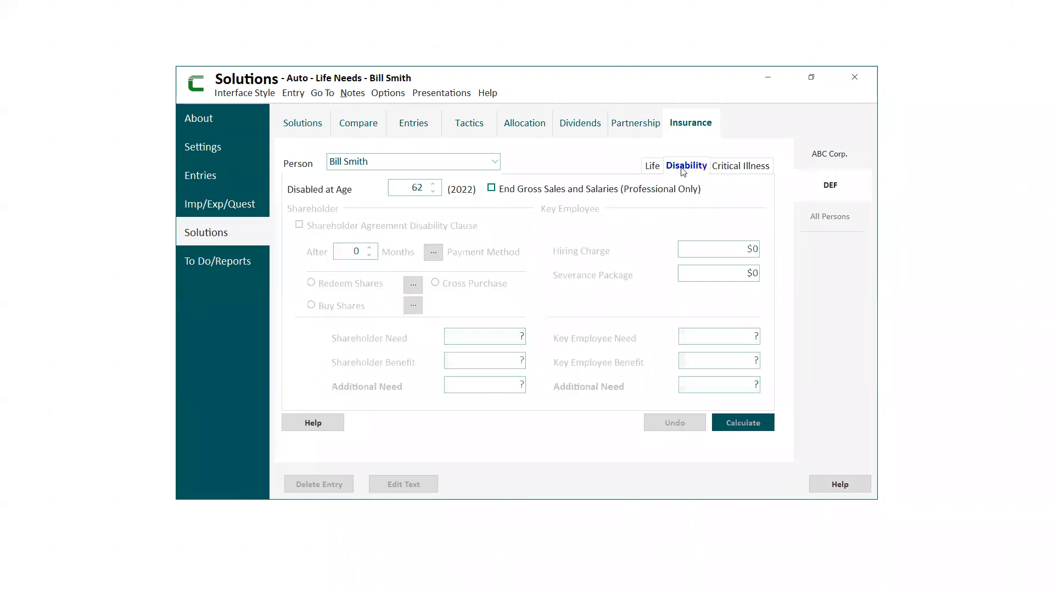
left_click(731, 172)
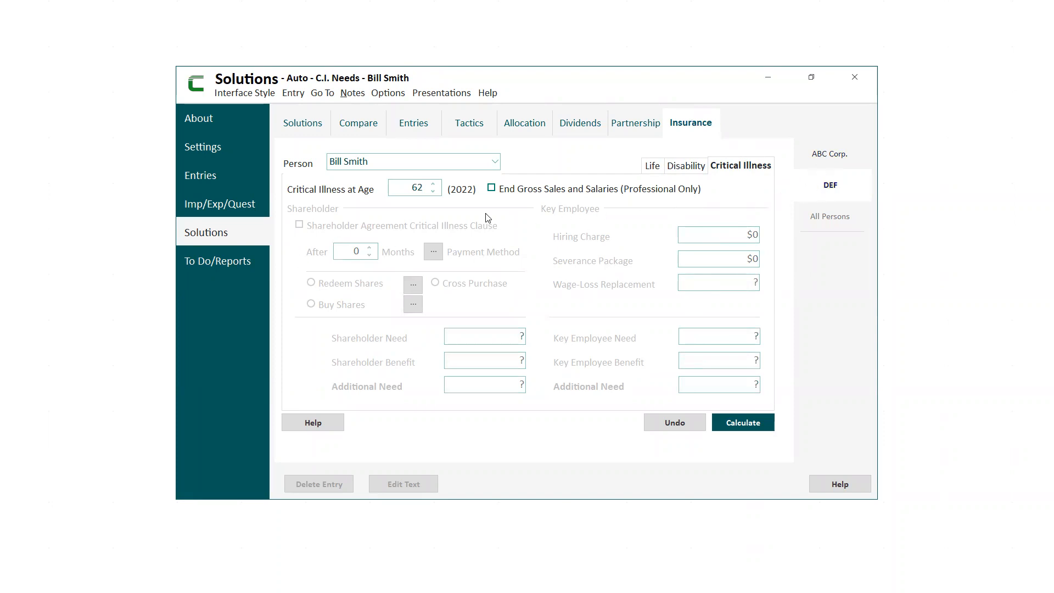
Enable the shareholder agreement in DEF's life needs analysis, and continue to the entries in temporary-change mode.
left_click(653, 166)
left_click(299, 226)
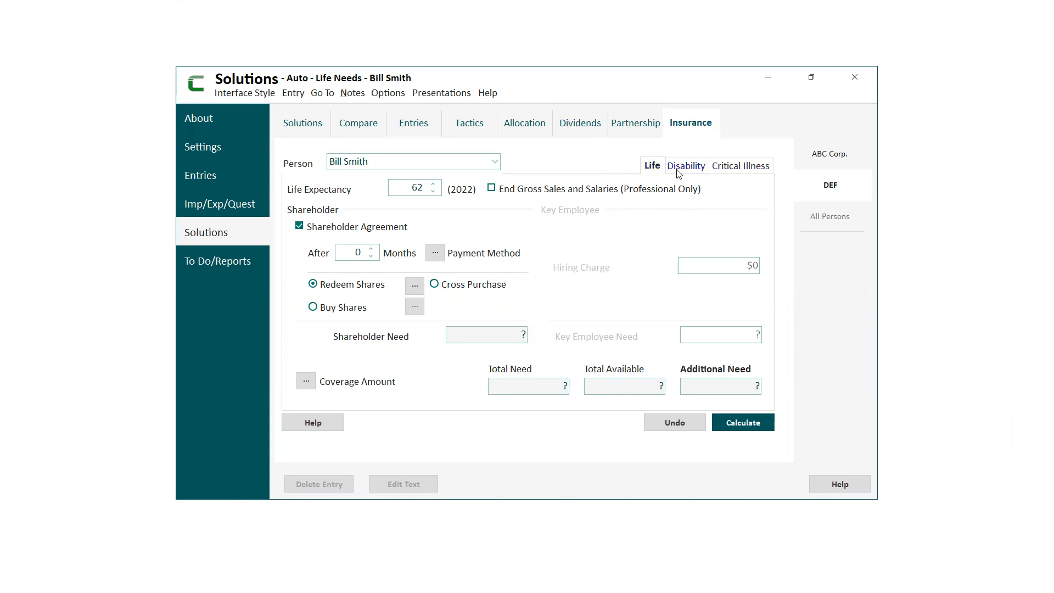
left_click(413, 123)
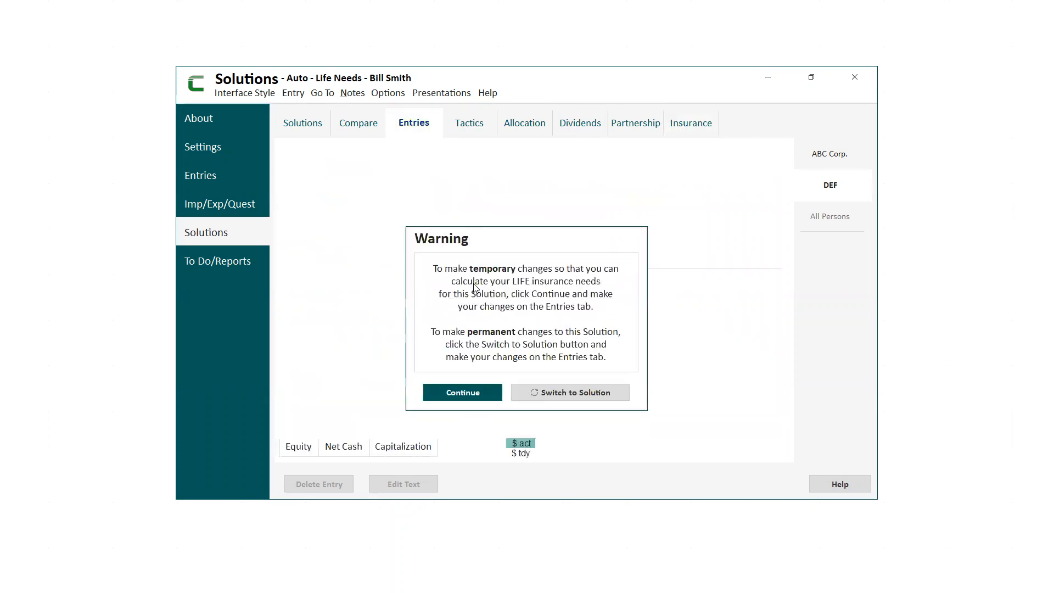
left_click(462, 393)
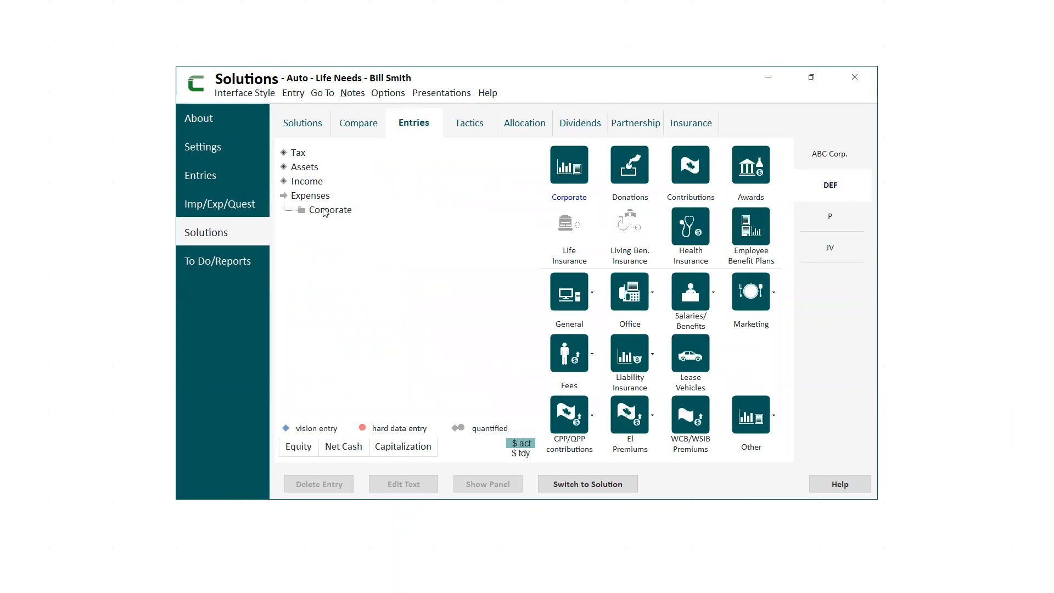
Set WidgeCo's gross sales to $200,000 from 2023 in DEF's temporary life needs entries.
left_click(301, 183)
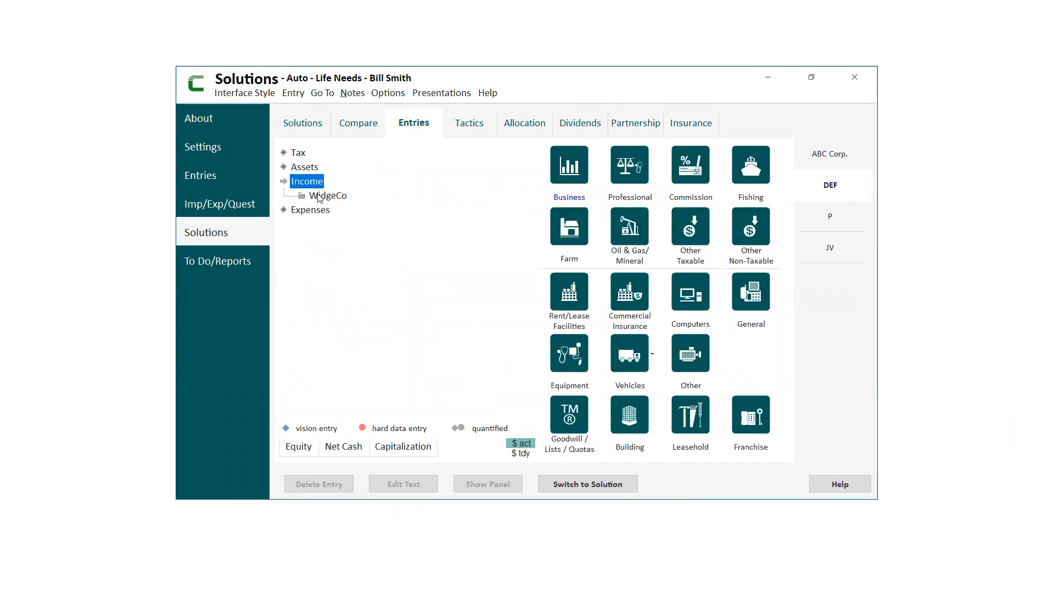
left_click(319, 196)
left_click(349, 225)
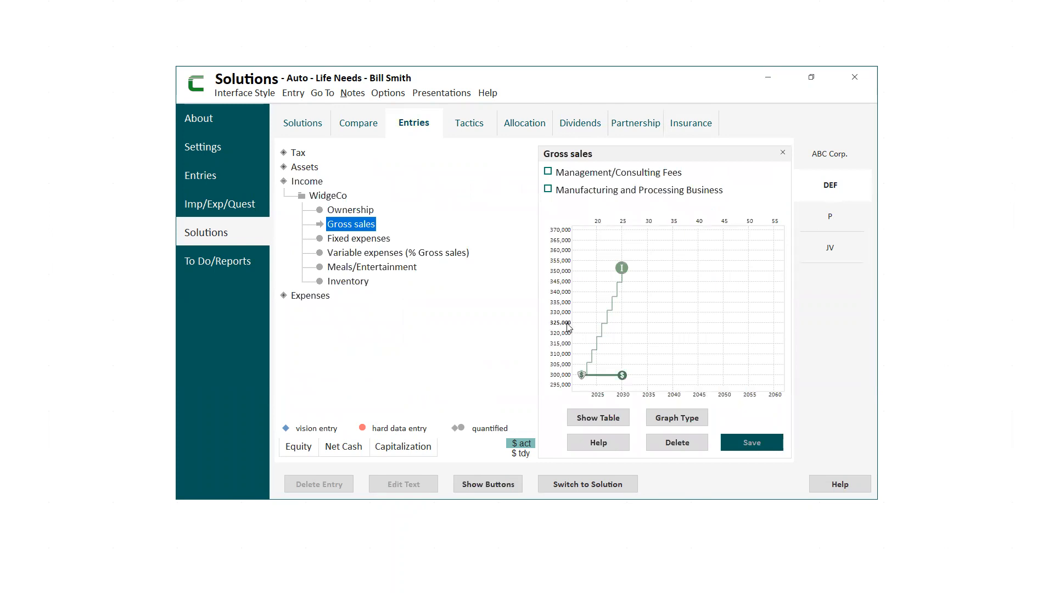
left_click(585, 424)
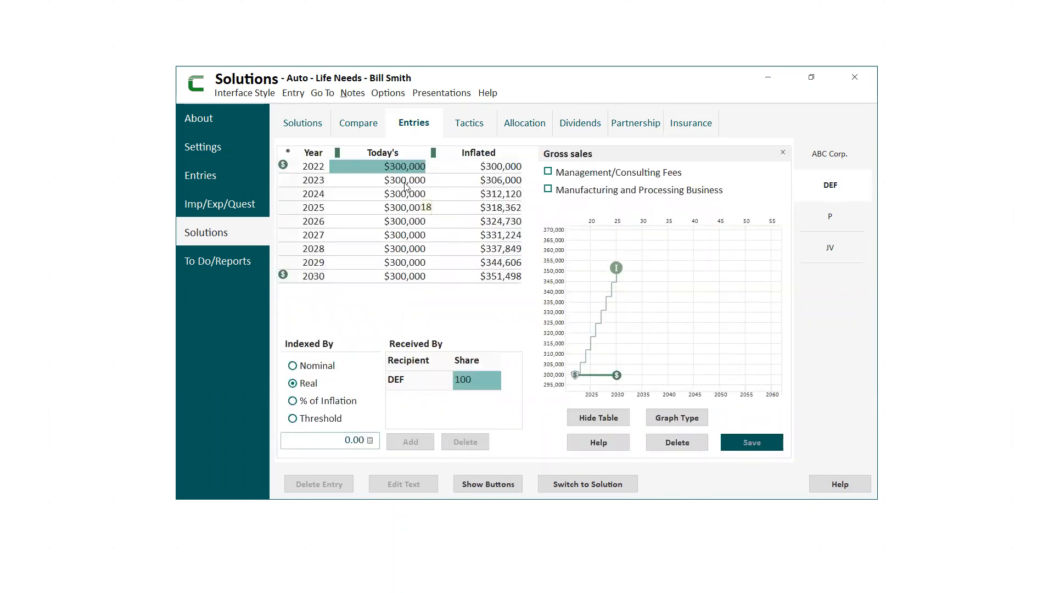
left_click(409, 181)
type("200,00")
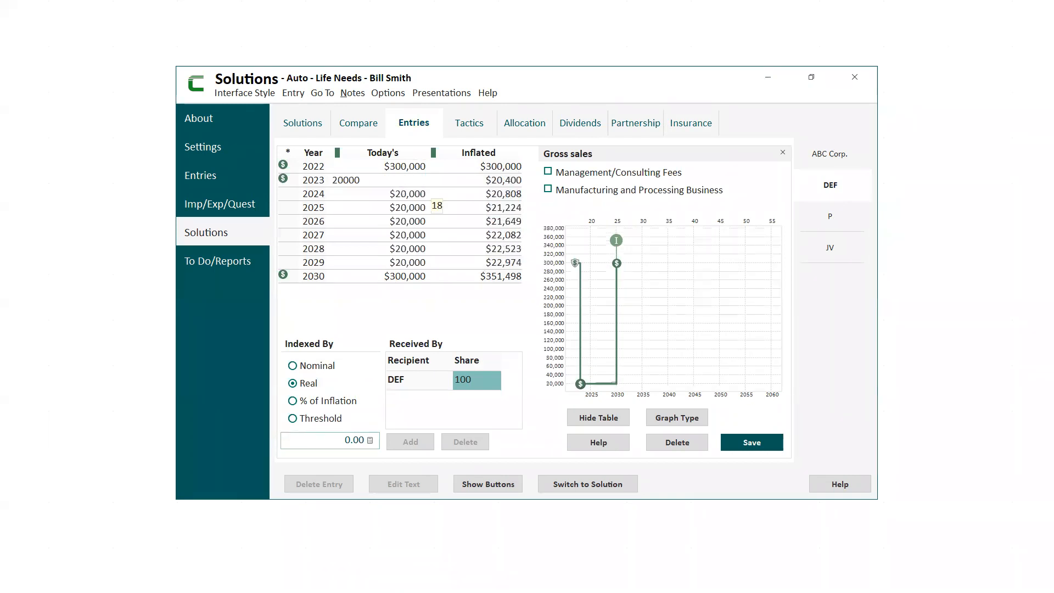
type("0")
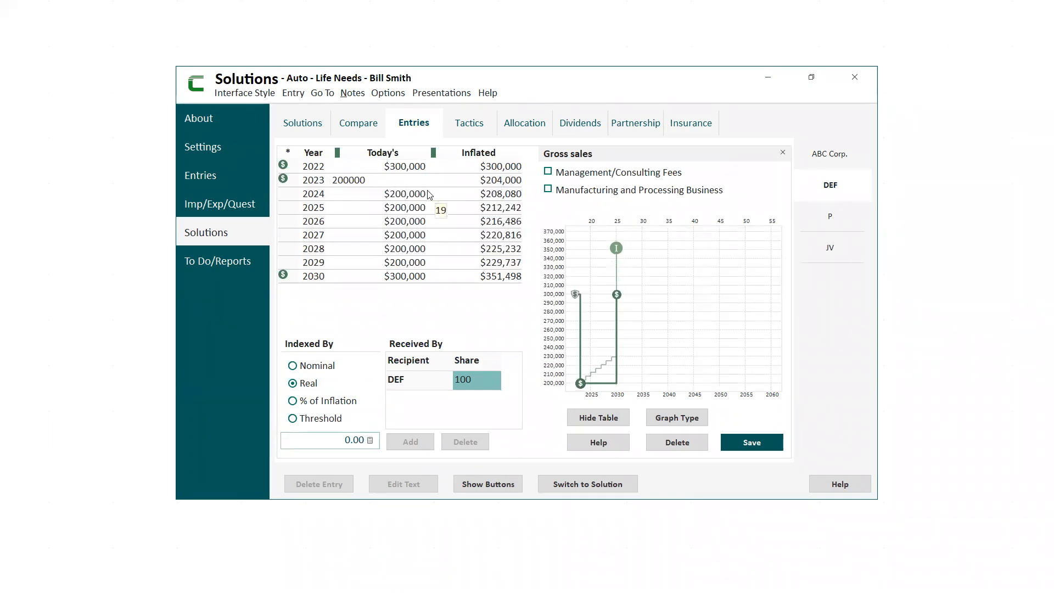
Set WidgeCo's gross sales to $300,000 from 2026 in the yearly table.
left_click(393, 197)
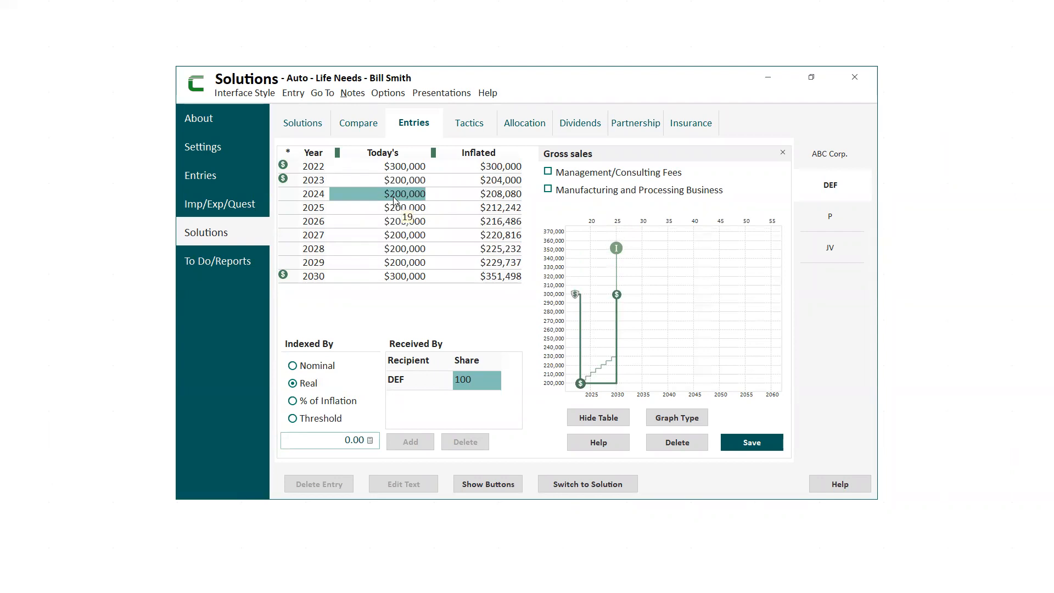
left_click(393, 222)
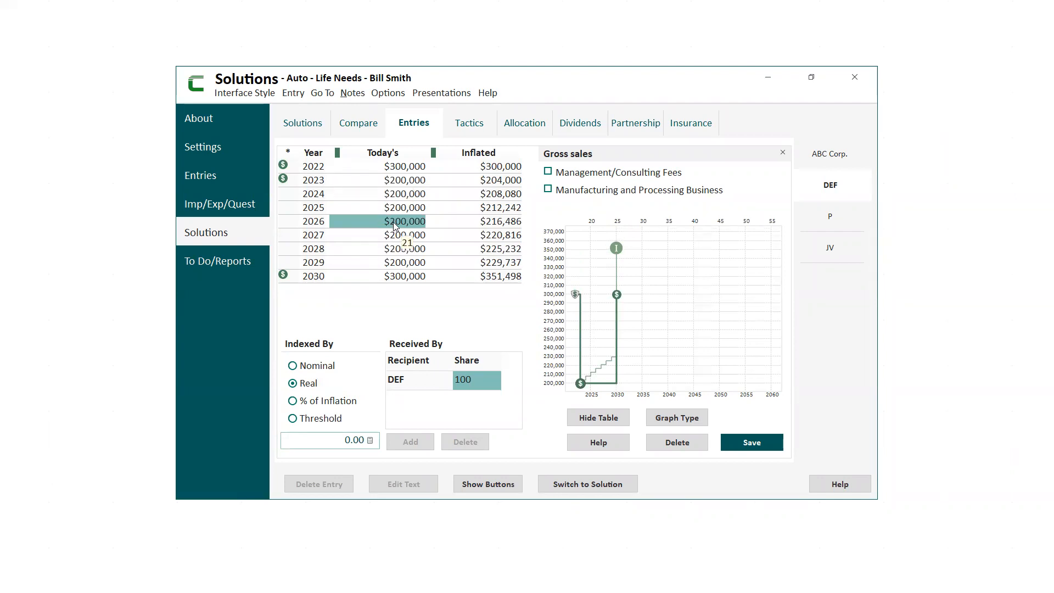
type("300000")
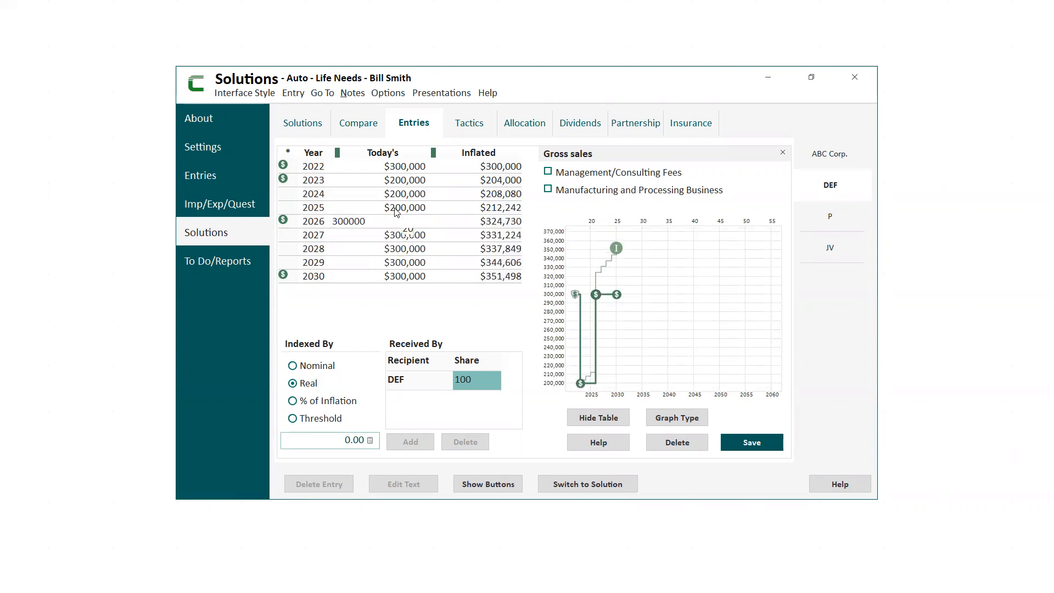
key("Up")
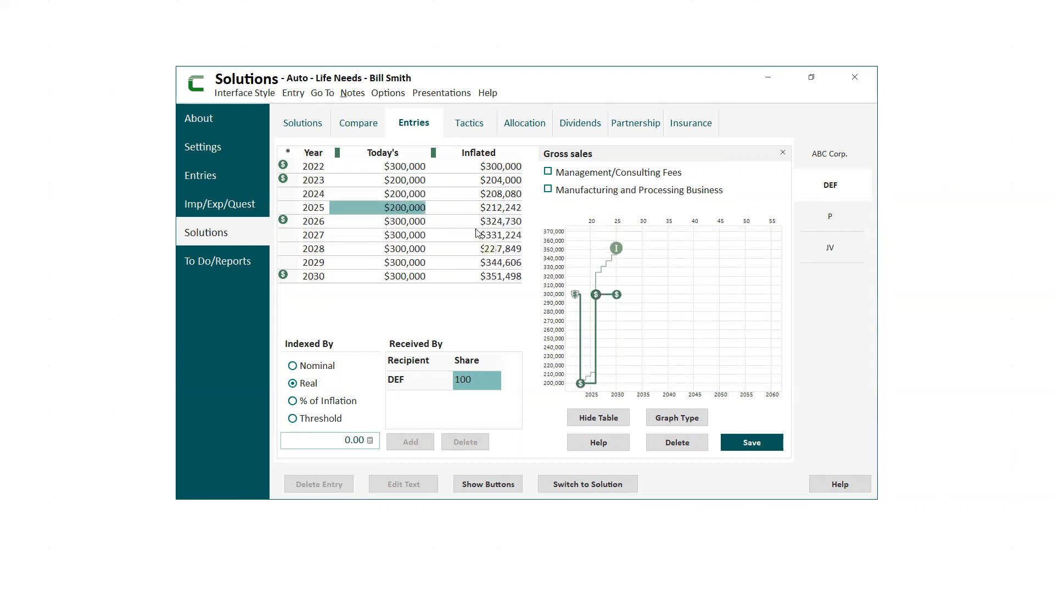
Change the graph type from the 2023 point so gross sales slope gradually up to 2026, and close the gross sales entry.
left_click(582, 386)
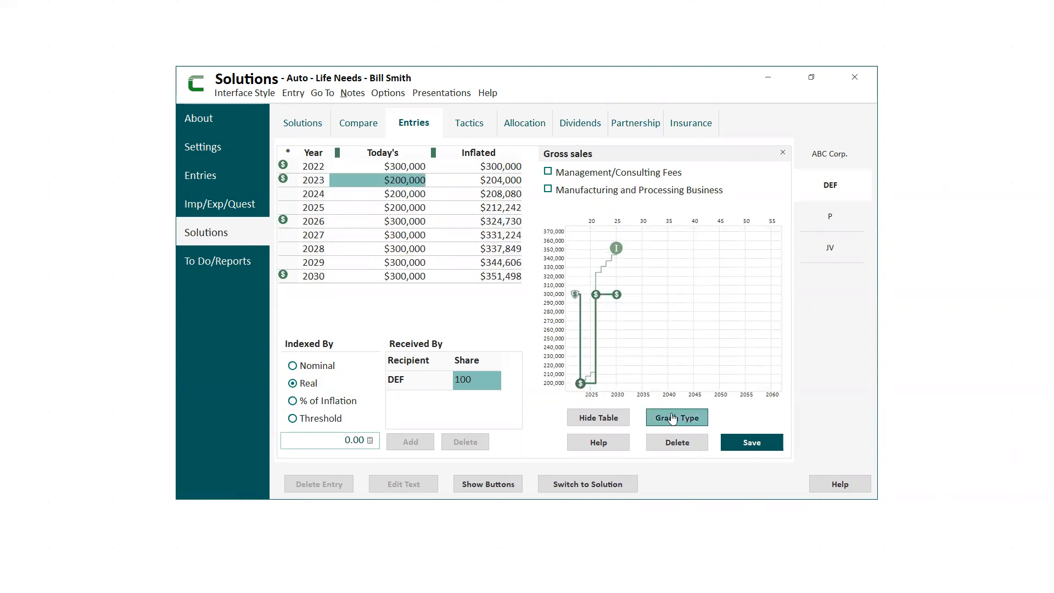
left_click(675, 420)
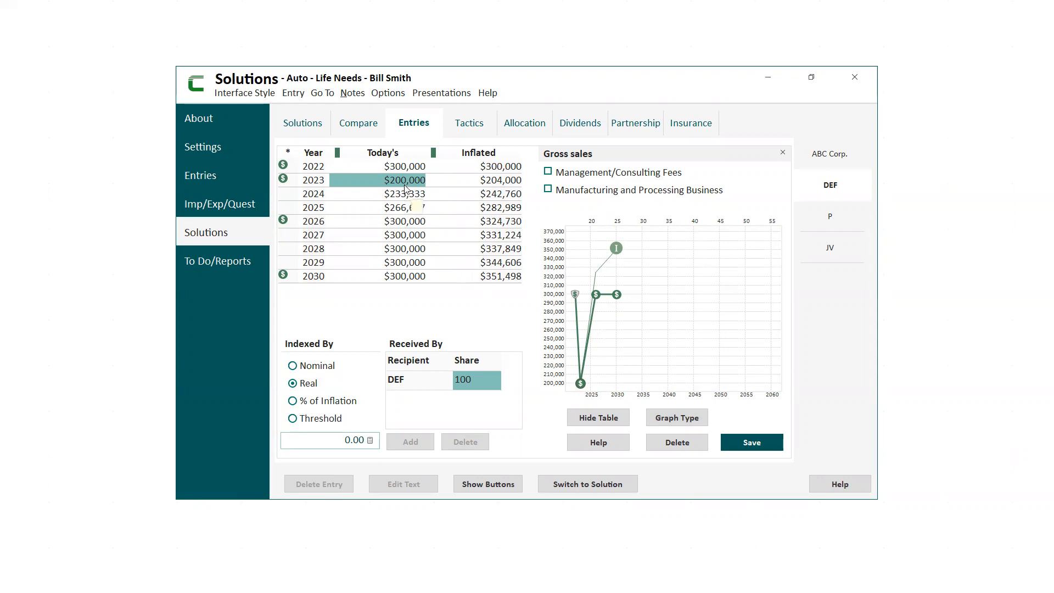
left_click(784, 154)
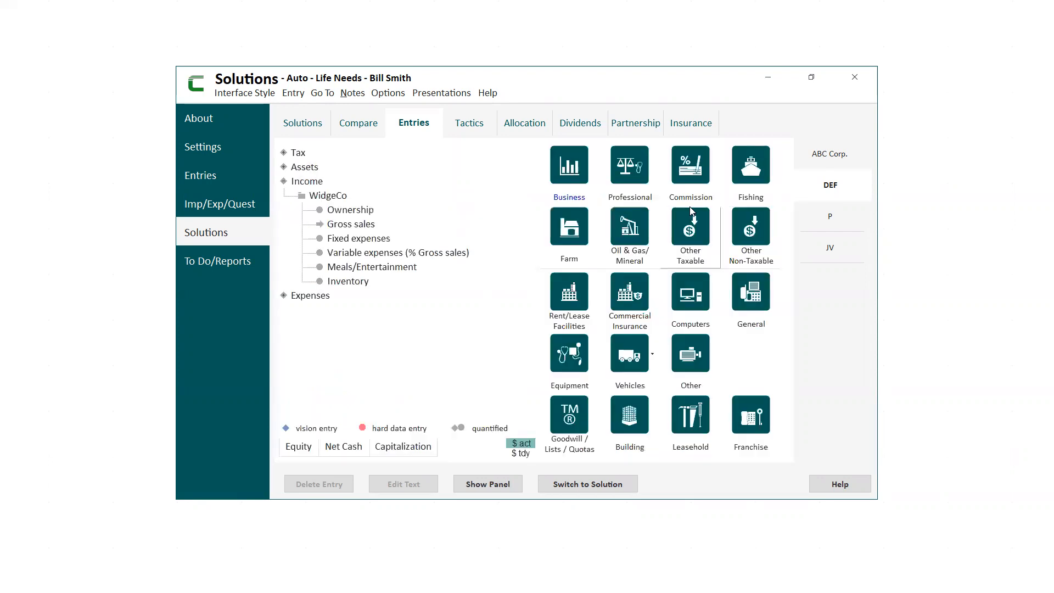
Review the salaries and benefits expense types, and WidgeCo's adjusted gross sales in the life needs entries.
left_click(317, 298)
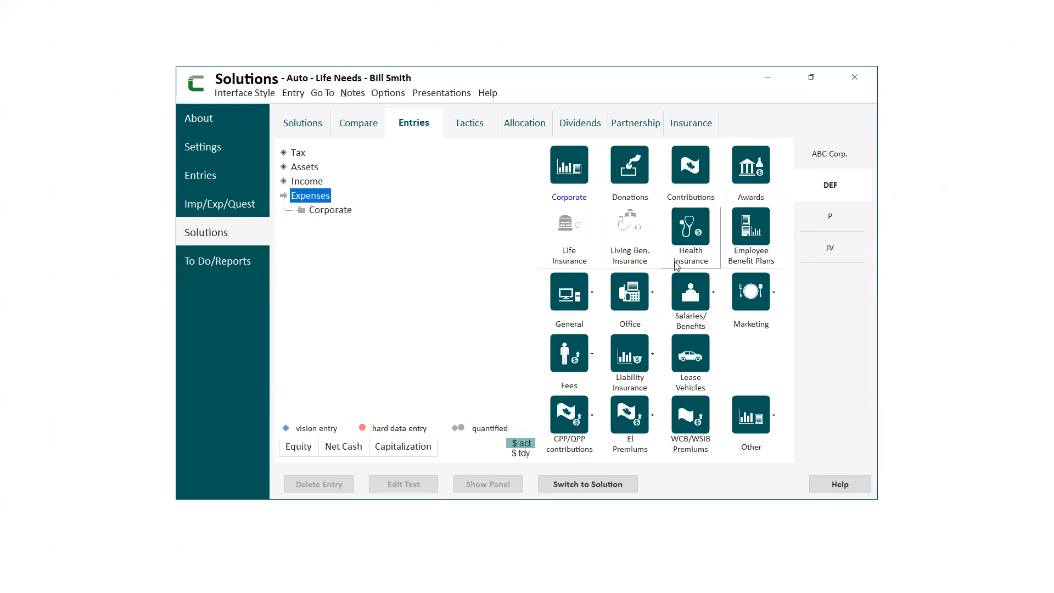
left_click(694, 325)
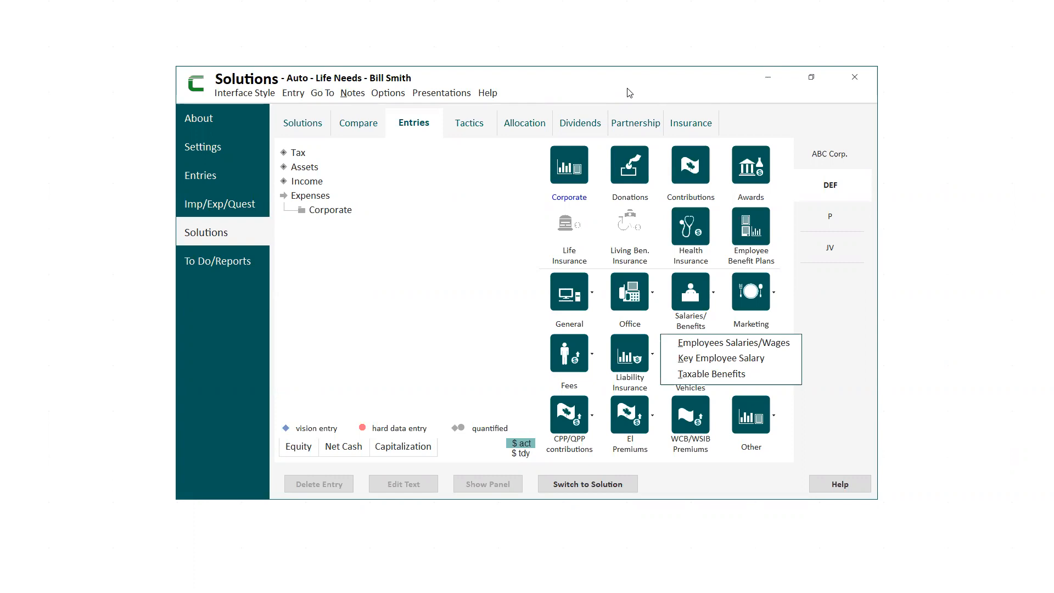
left_click(314, 185)
left_click(320, 198)
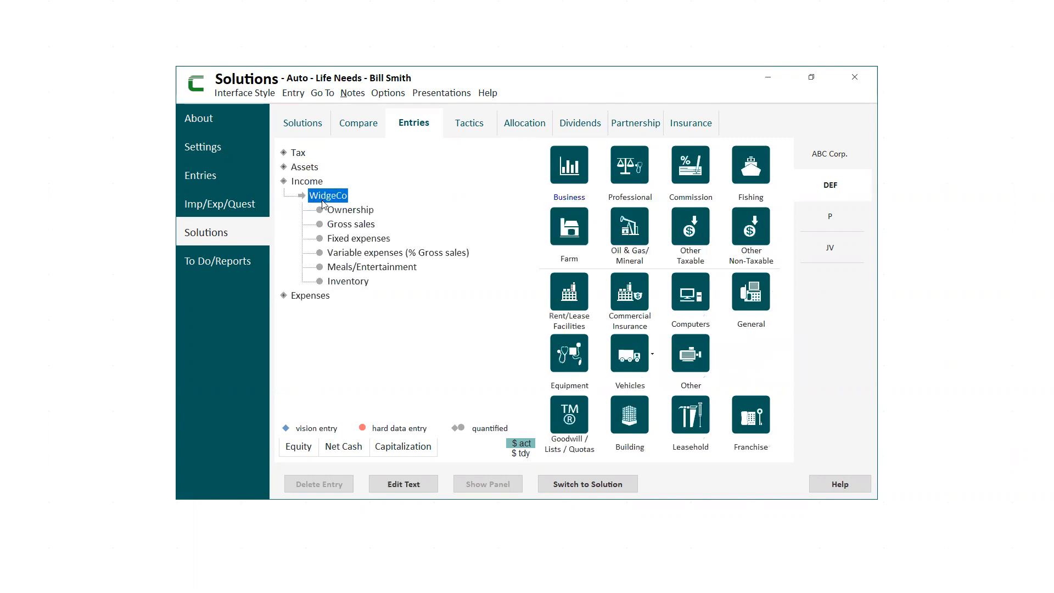
left_click(342, 227)
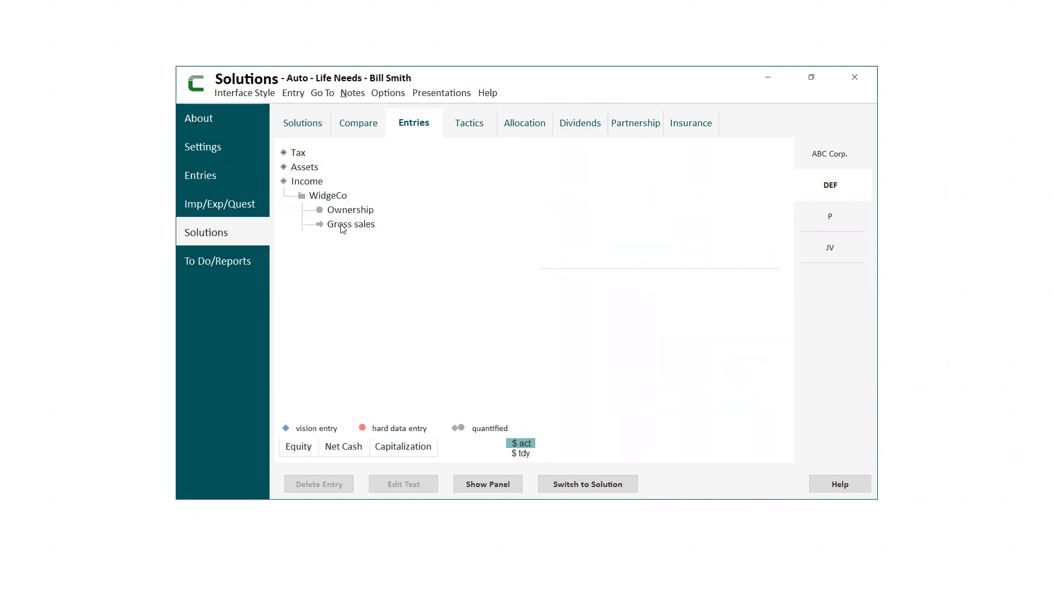
Switch from the temporary life needs entries to the Auto solution's entries and review WidgeCo's gross sales there.
left_click(305, 168)
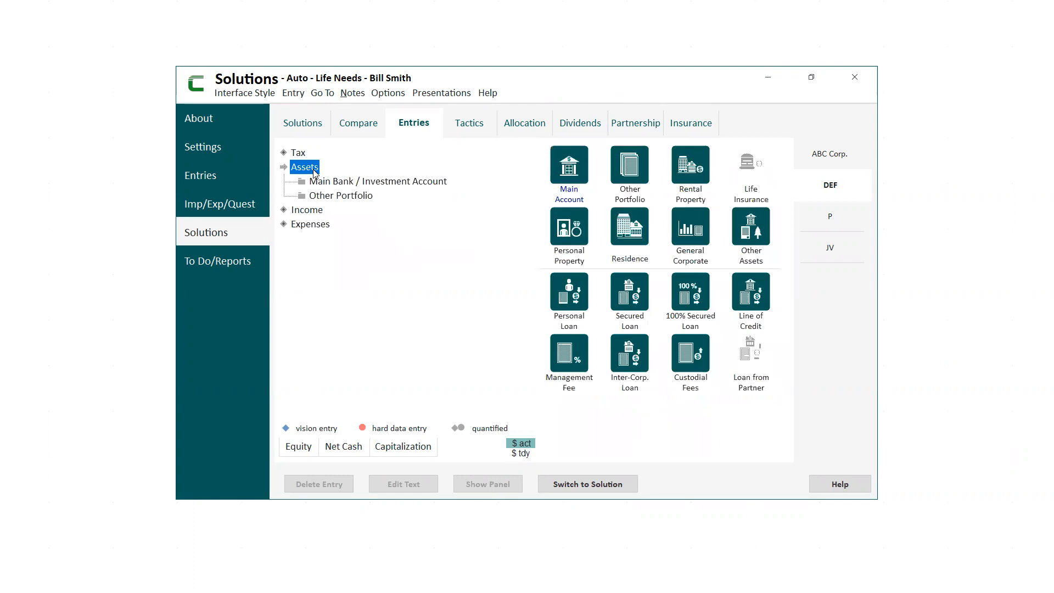
left_click(595, 485)
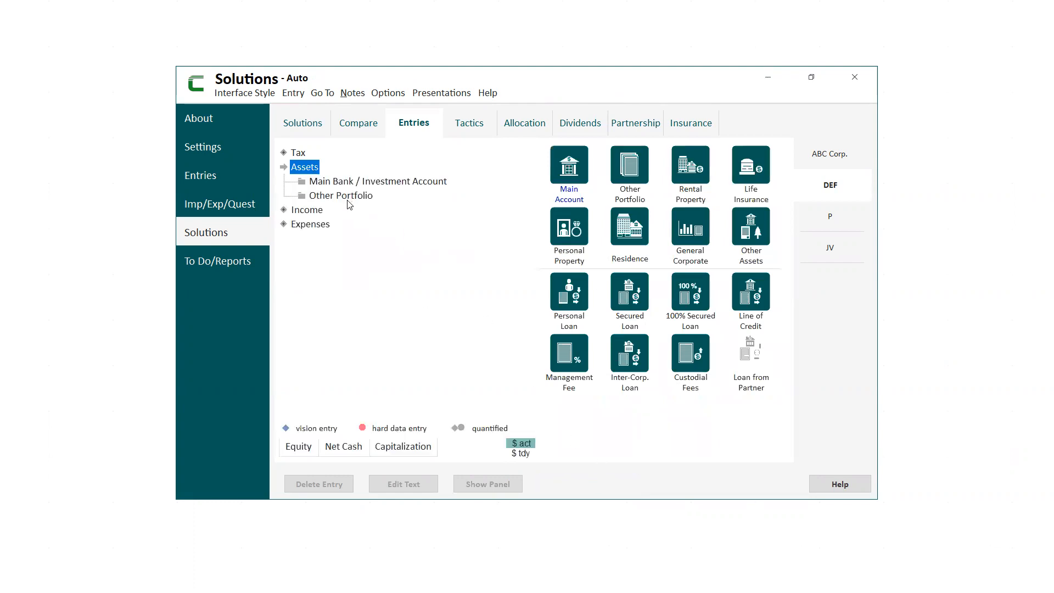
left_click(317, 212)
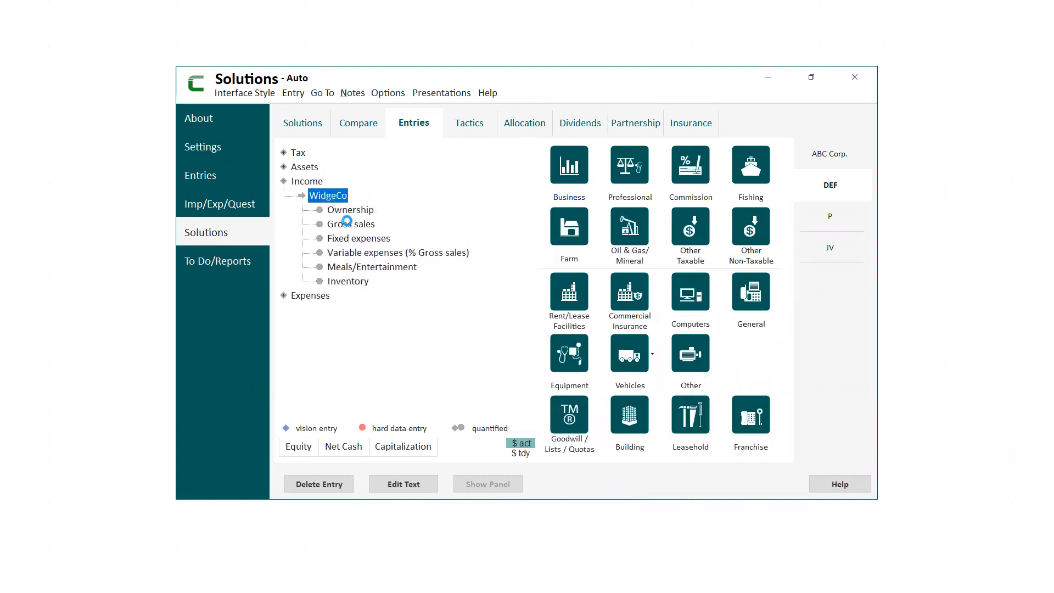
left_click(349, 224)
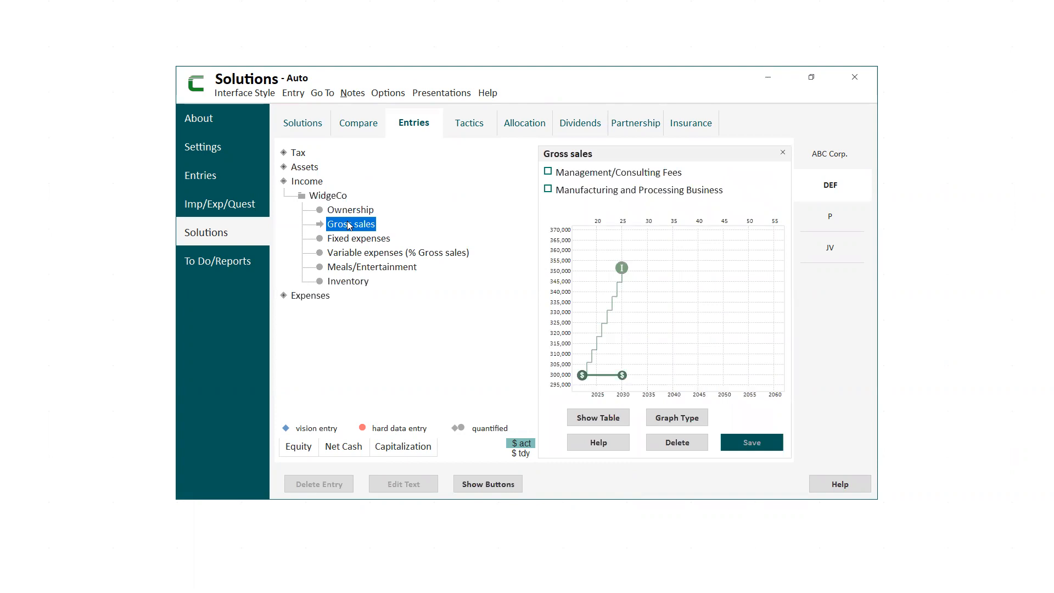
left_click(783, 152)
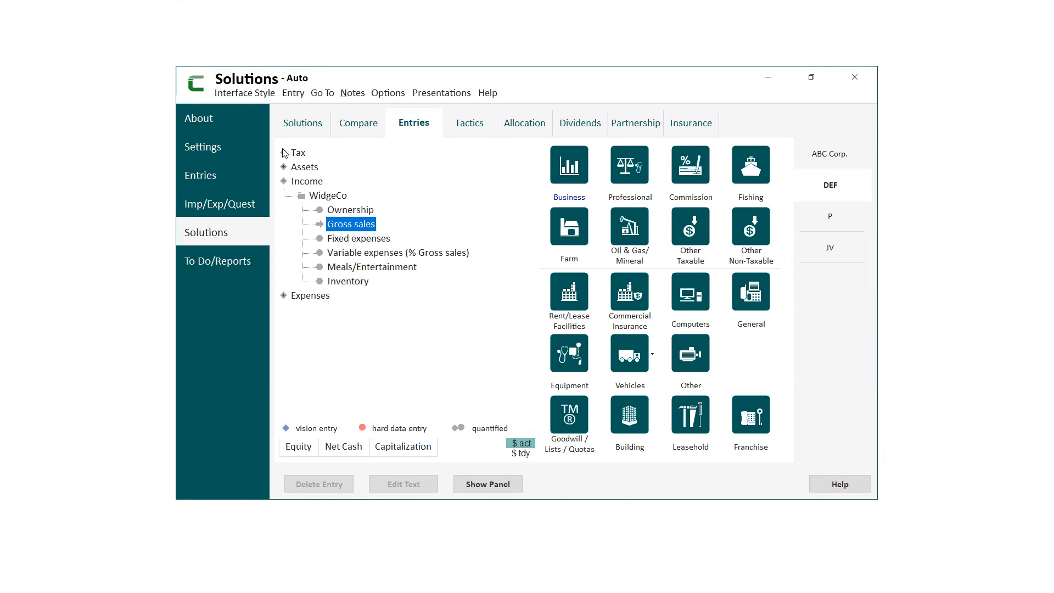
View DEF's general corporation details, and open the valuation tactics of its Auto solution.
left_click(206, 125)
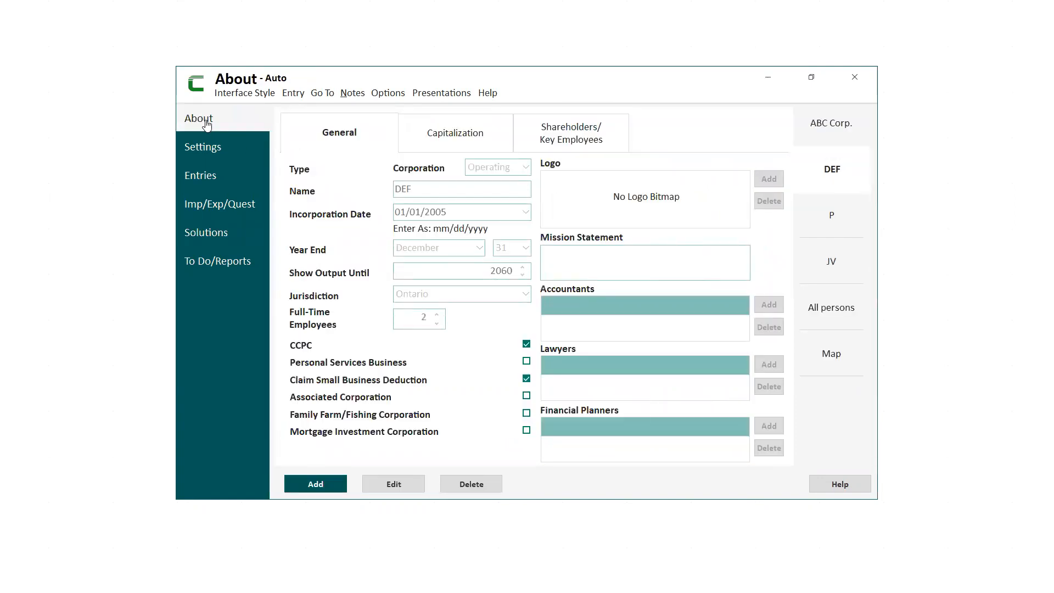
left_click(211, 235)
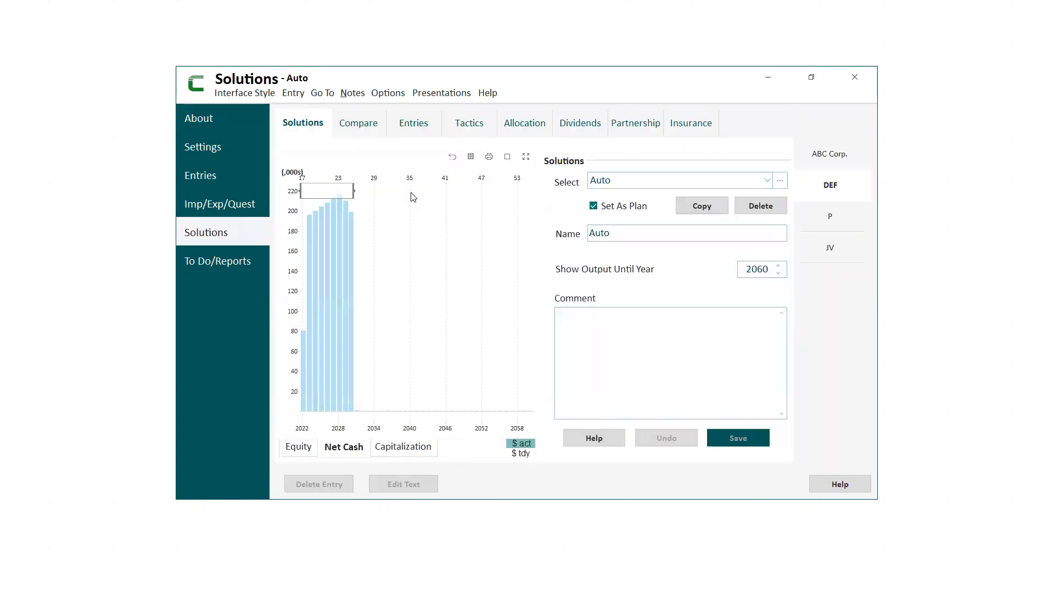
left_click(468, 123)
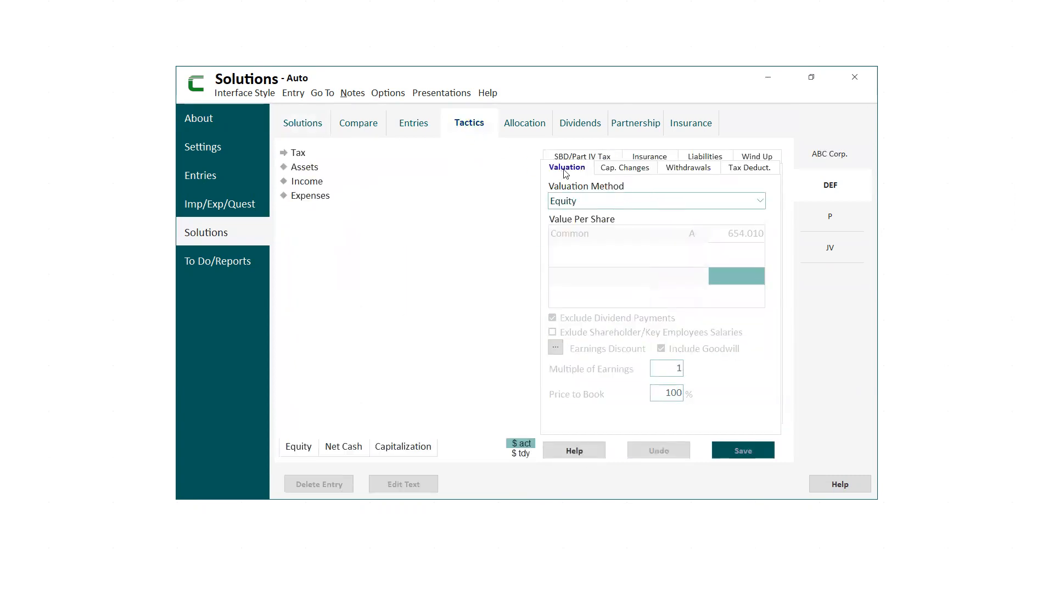